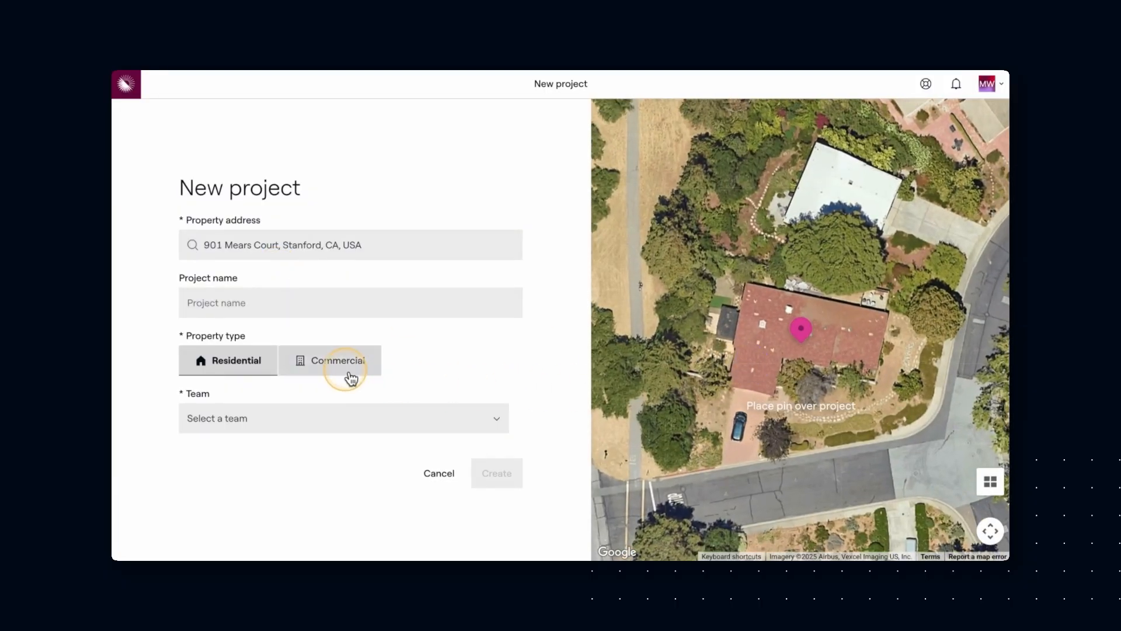
- Set the new project's property type to Residential, assign No team and create the project
{"action": "left_click", "coordinate": [342, 359]}
{"action": "left_click", "coordinate": [263, 354]}
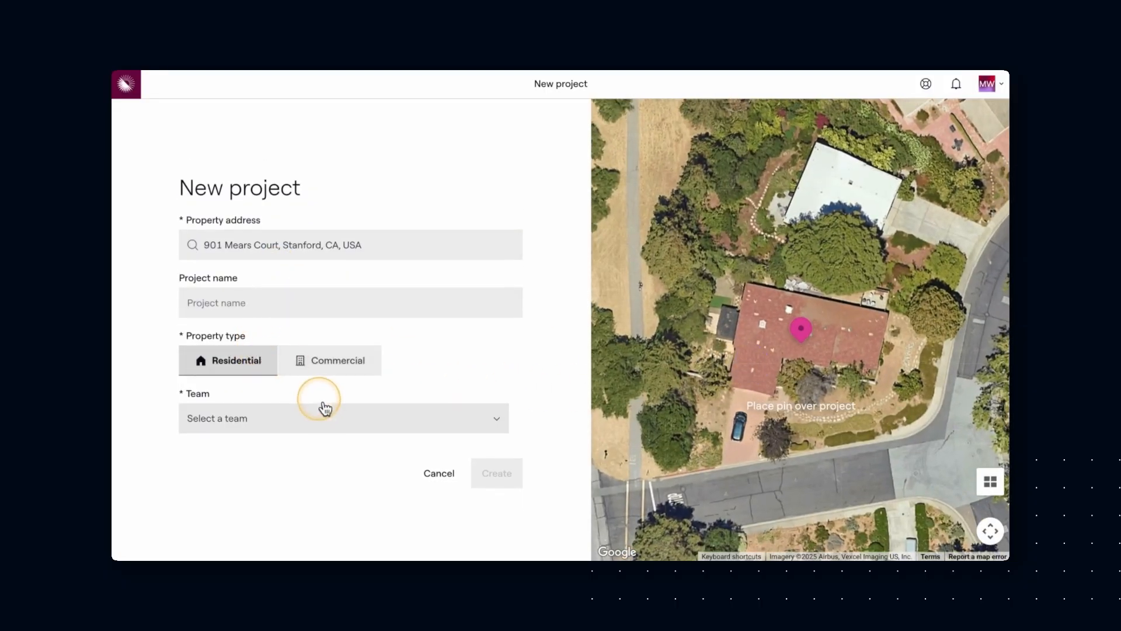
{"action": "left_click", "coordinate": [323, 419]}
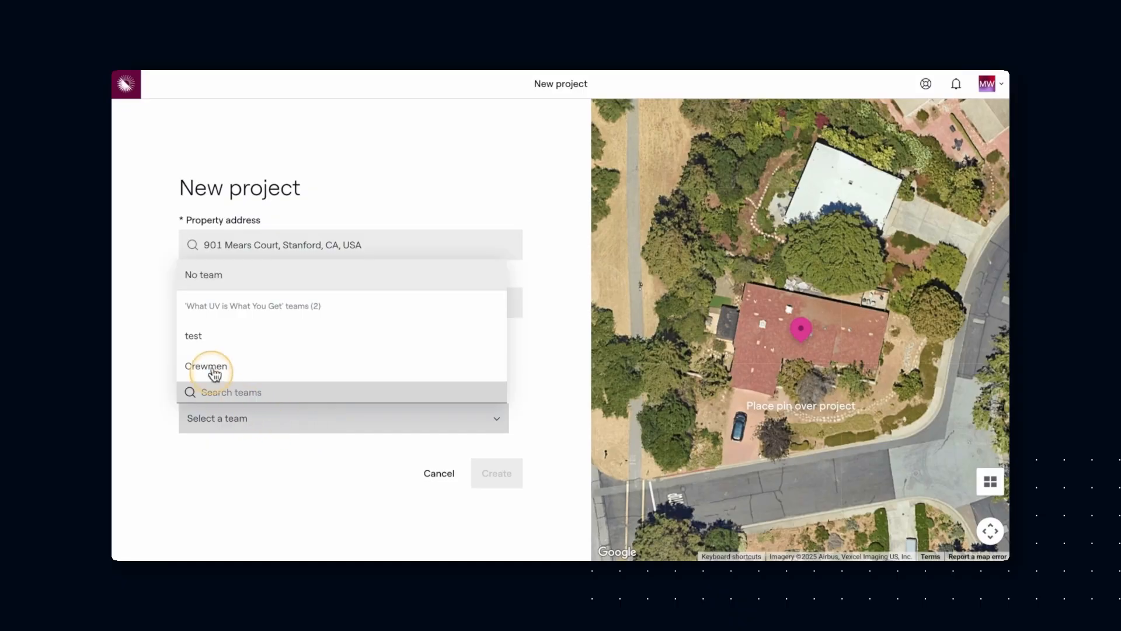
{"action": "left_click", "coordinate": [215, 279]}
{"action": "left_click", "coordinate": [506, 476]}
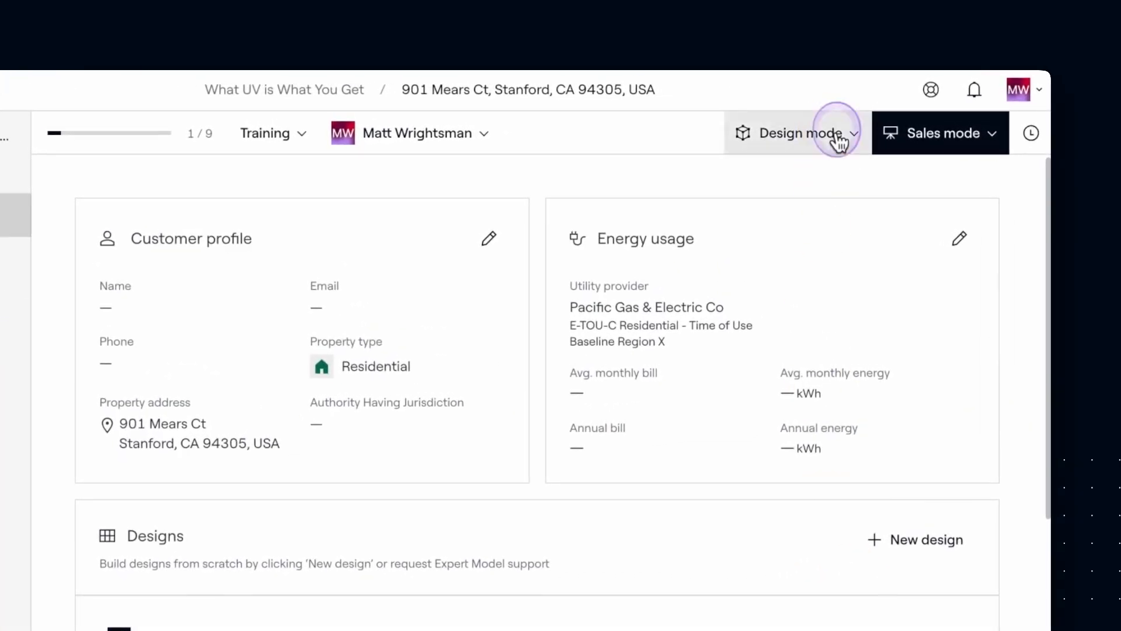
- Create a new design for the project in Design mode
{"action": "left_click", "coordinate": [838, 140]}
{"action": "left_click", "coordinate": [962, 140]}
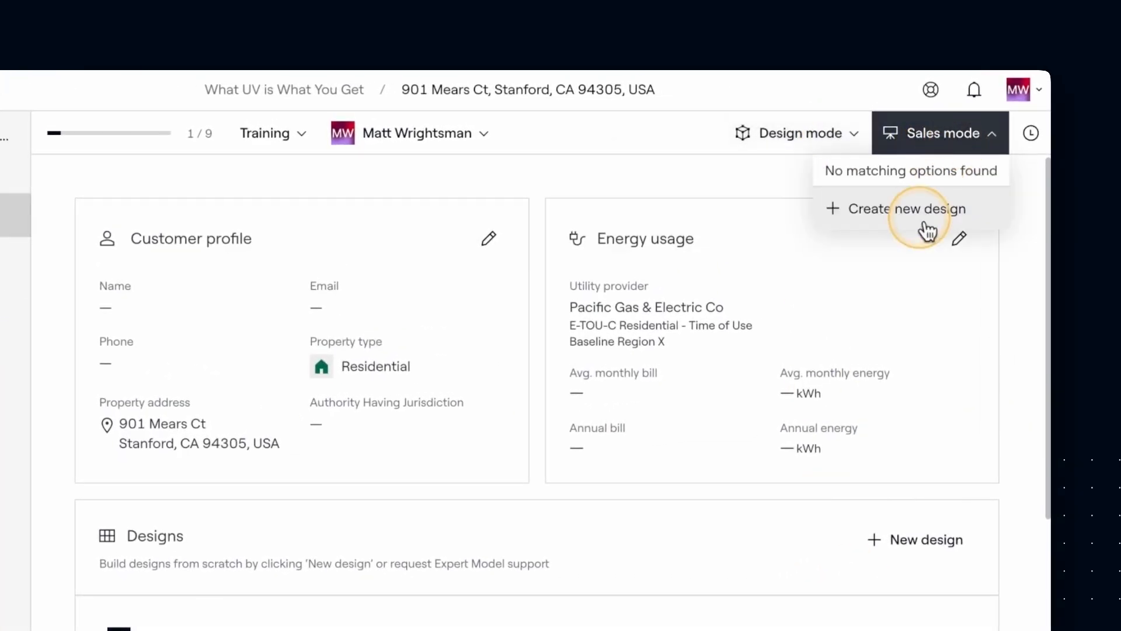
{"action": "left_click", "coordinate": [846, 143]}
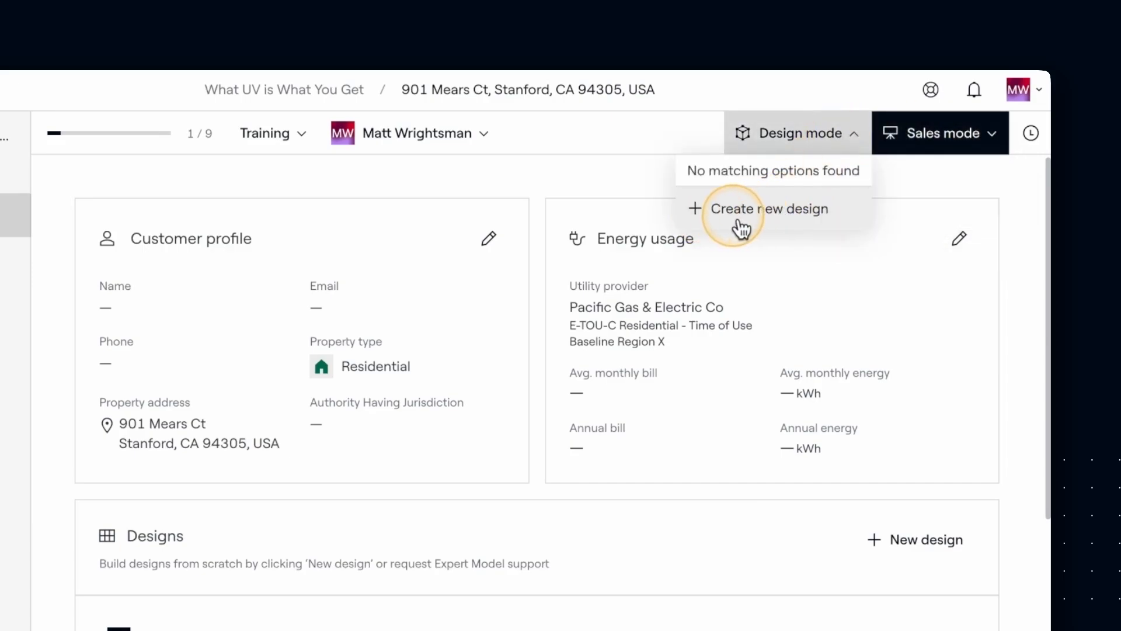
{"action": "left_click", "coordinate": [908, 144]}
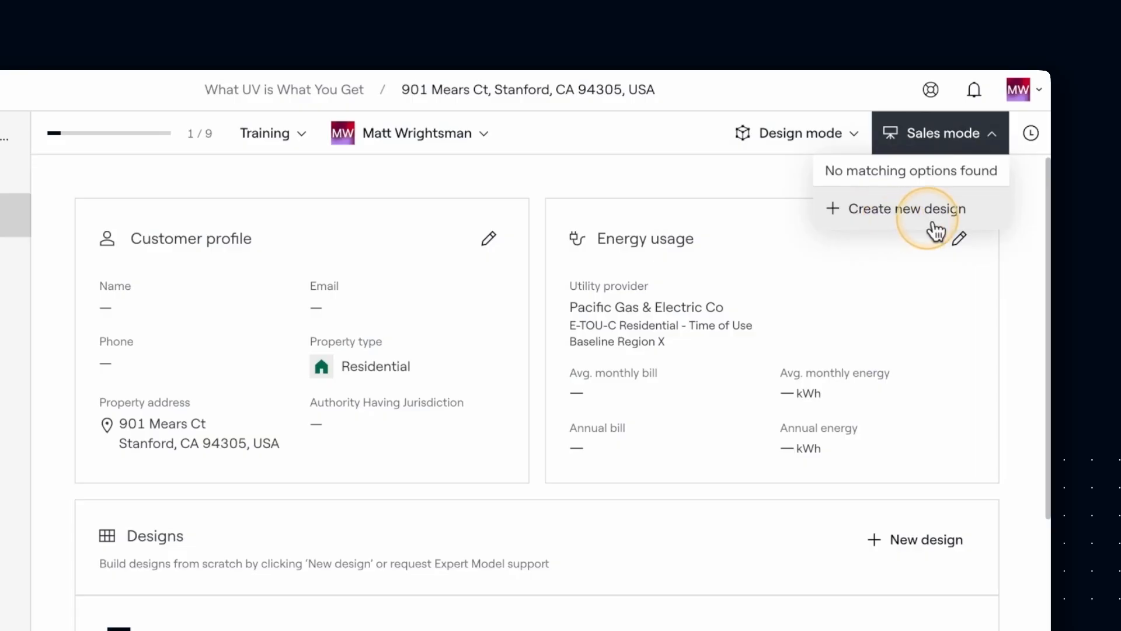
{"action": "left_click", "coordinate": [833, 146]}
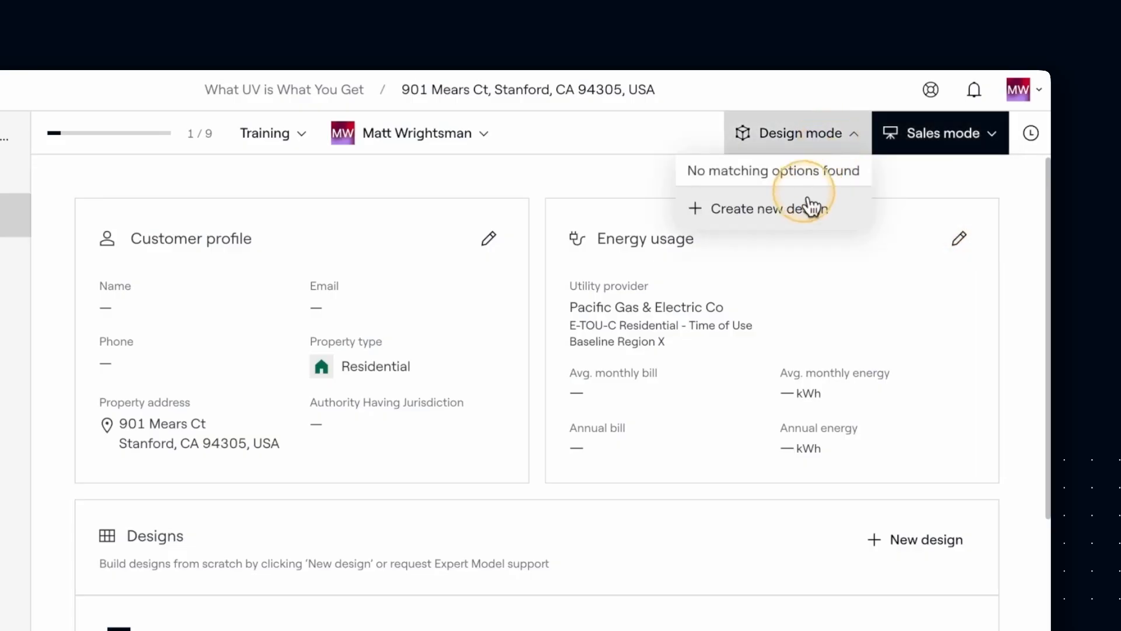
{"action": "left_click", "coordinate": [808, 205]}
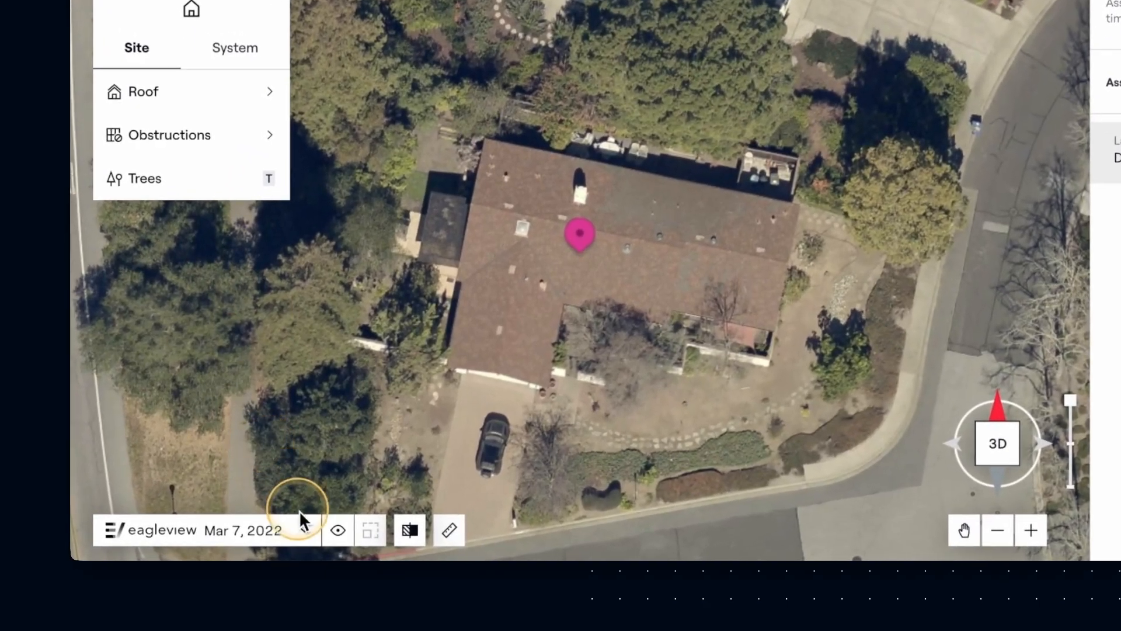
- Review the imagery sources and capture dates available for the site map
{"action": "left_click", "coordinate": [227, 531]}
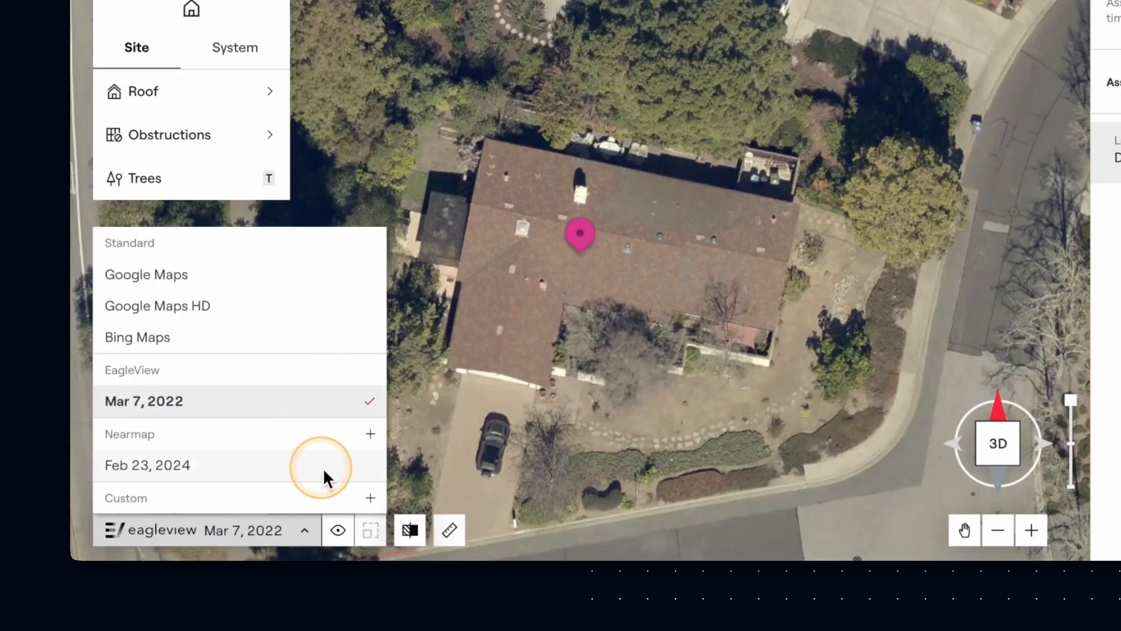
{"action": "left_click", "coordinate": [305, 533]}
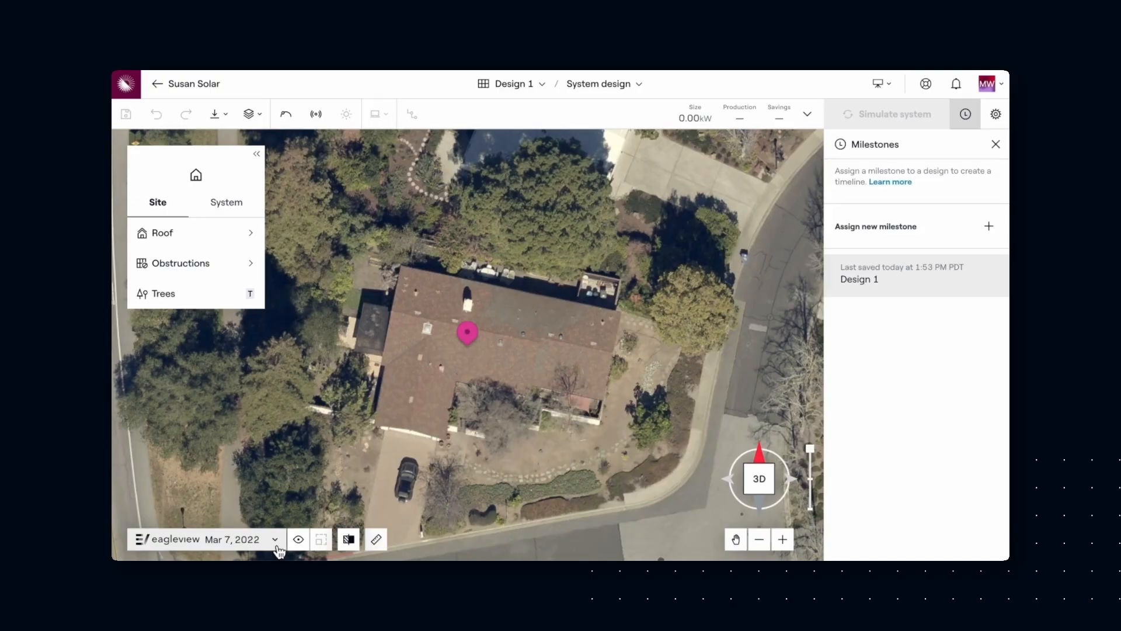
{"action": "left_click", "coordinate": [276, 542]}
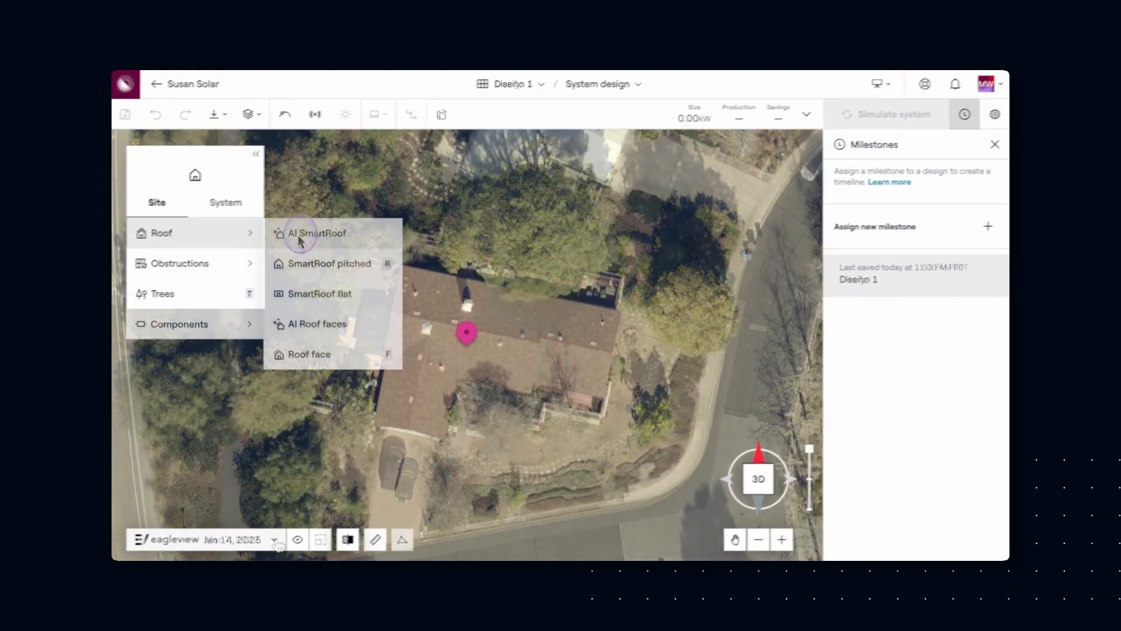
- Generate the house's roof model with AI SmartRoof and keep the result
{"action": "left_click", "coordinate": [304, 232]}
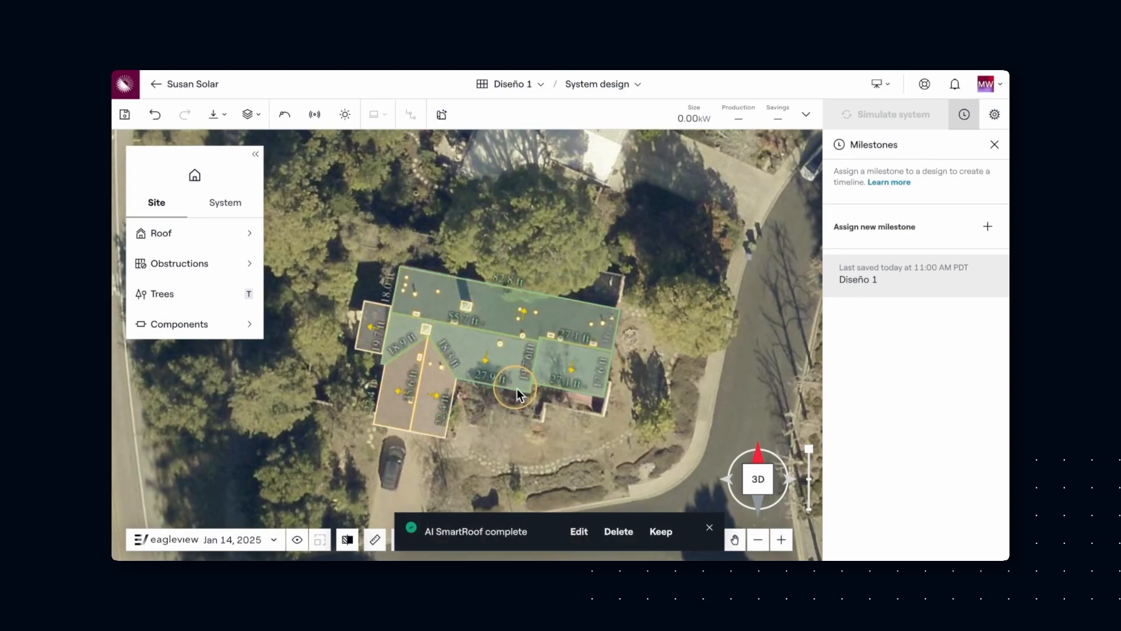
{"action": "mouse_move", "coordinate": [502, 432]}
{"action": "left_mouse_down"}
{"action": "mouse_move", "coordinate": [644, 322]}
{"action": "mouse_move", "coordinate": [498, 327]}
{"action": "mouse_move", "coordinate": [499, 350]}
{"action": "left_mouse_up"}
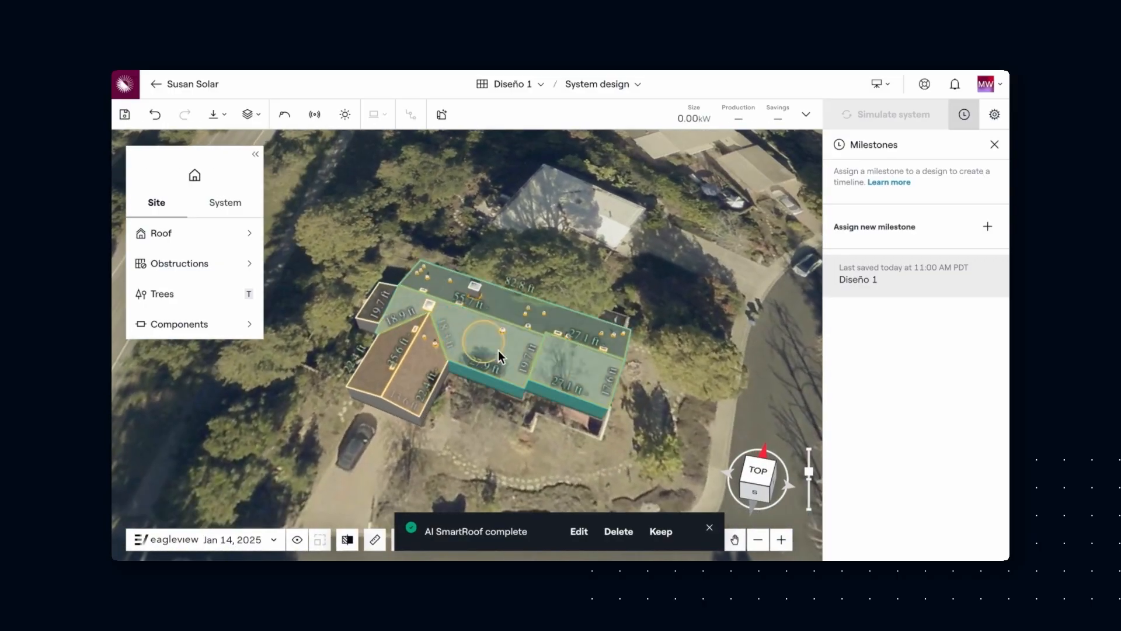
{"action": "left_click", "coordinate": [655, 541]}
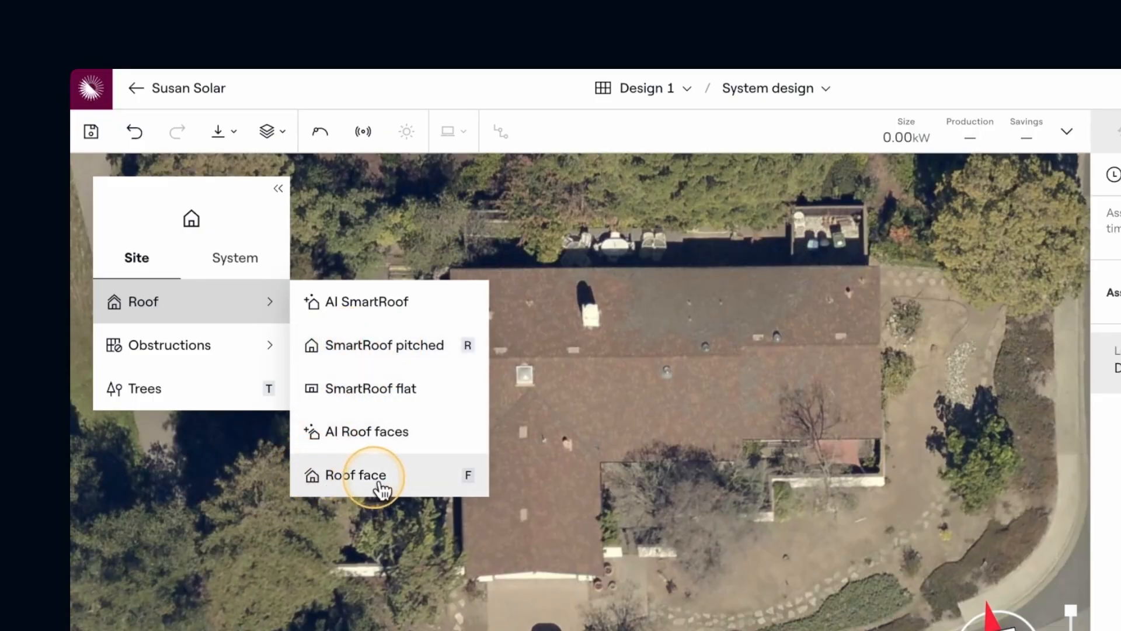
- Trace a pitched SmartRoof around the house, about 33 ft on the east side, 36 ft on the west, with a garage wing 27 ft wide
{"action": "left_click", "coordinate": [346, 362]}
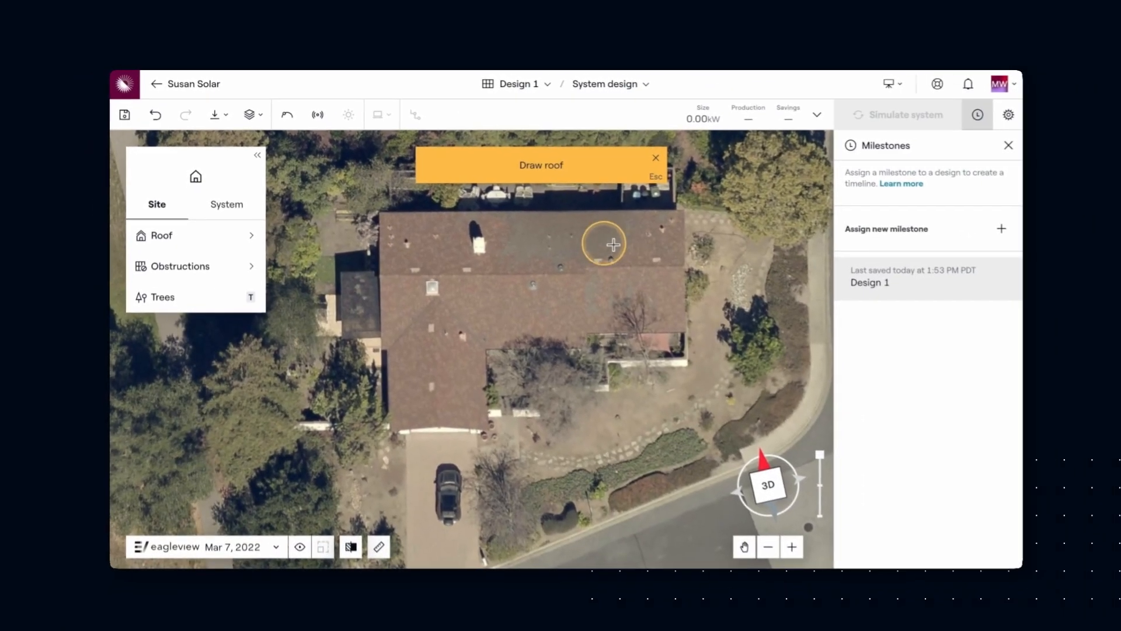
{"action": "left_click", "coordinate": [678, 208]}
{"action": "left_click", "coordinate": [679, 328]}
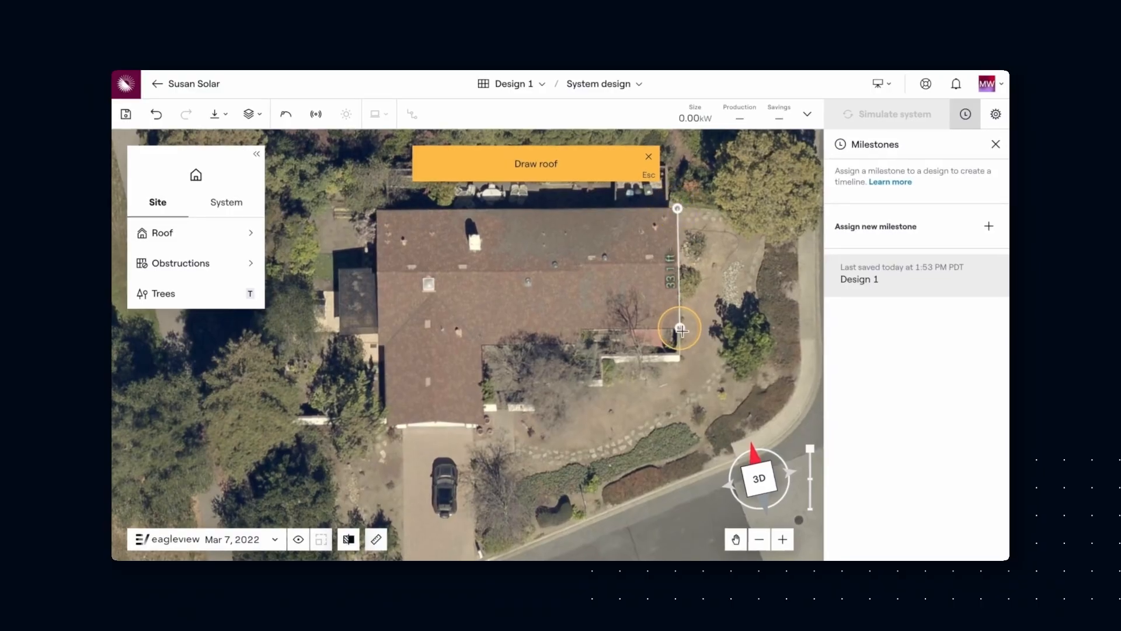
{"action": "left_click", "coordinate": [581, 340]}
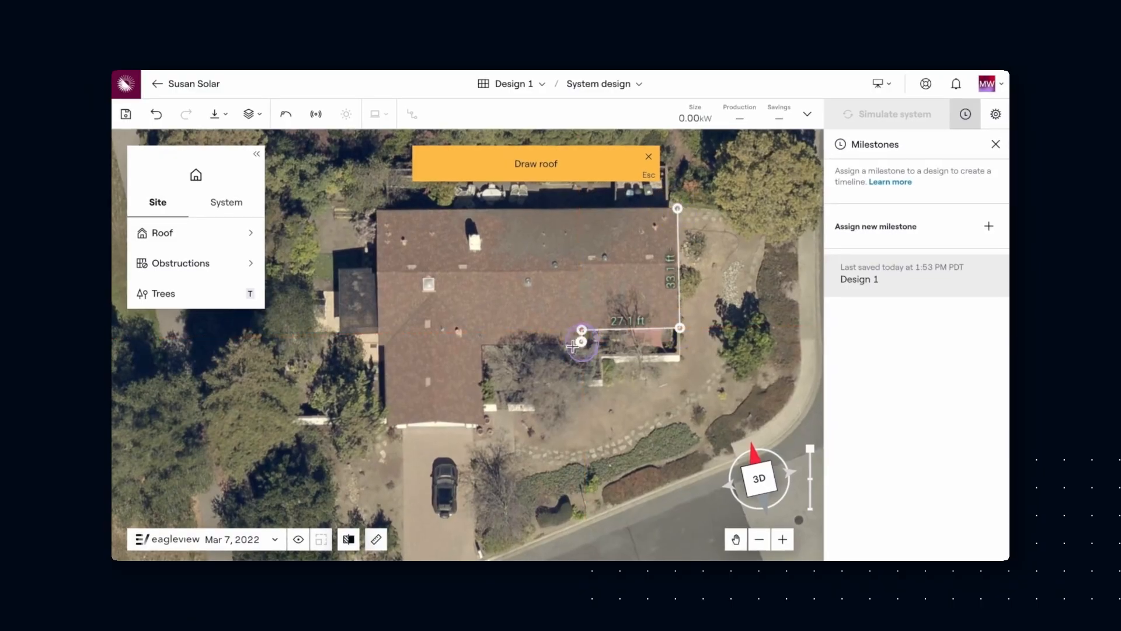
{"action": "left_click", "coordinate": [483, 344]}
{"action": "left_click", "coordinate": [484, 422]}
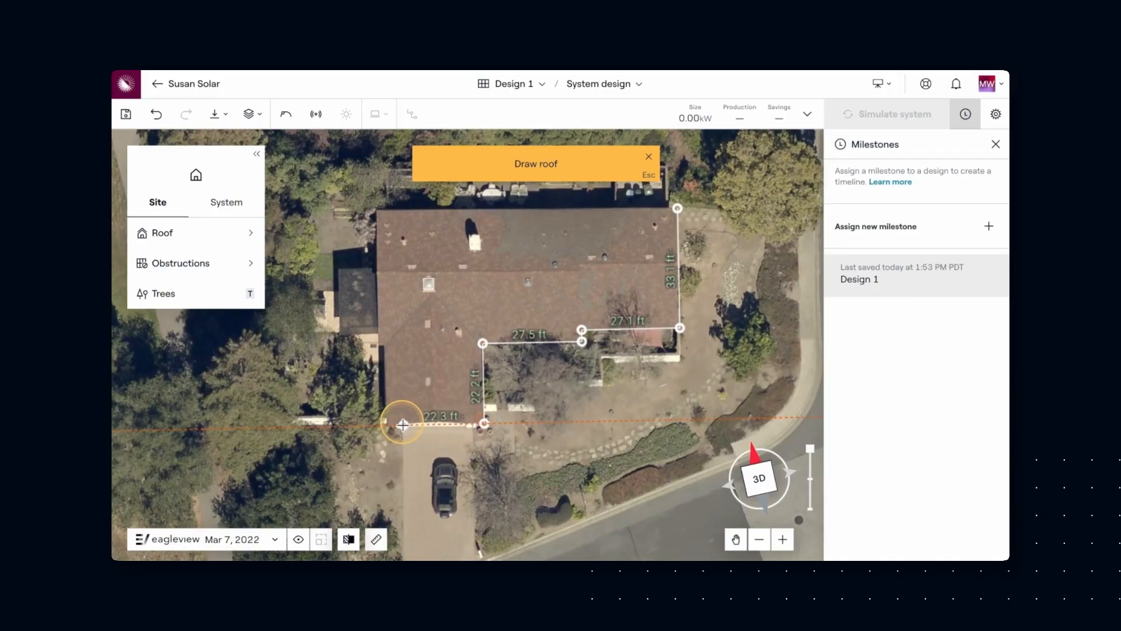
{"action": "left_click", "coordinate": [387, 425]}
{"action": "left_click", "coordinate": [387, 345]}
{"action": "left_click", "coordinate": [378, 345]}
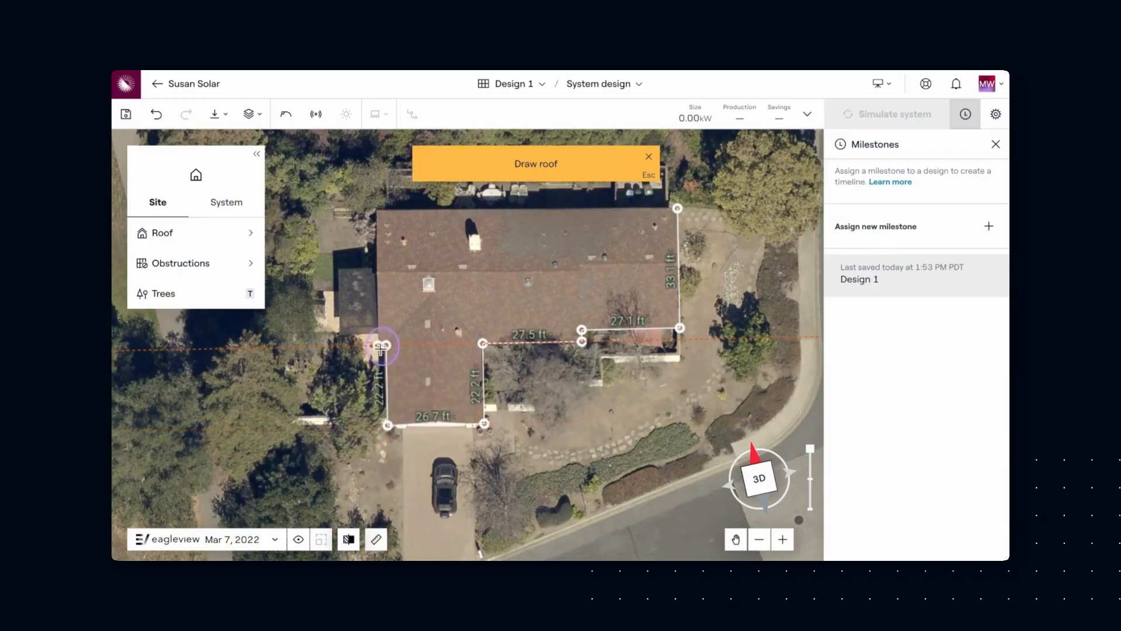
{"action": "left_click", "coordinate": [376, 212]}
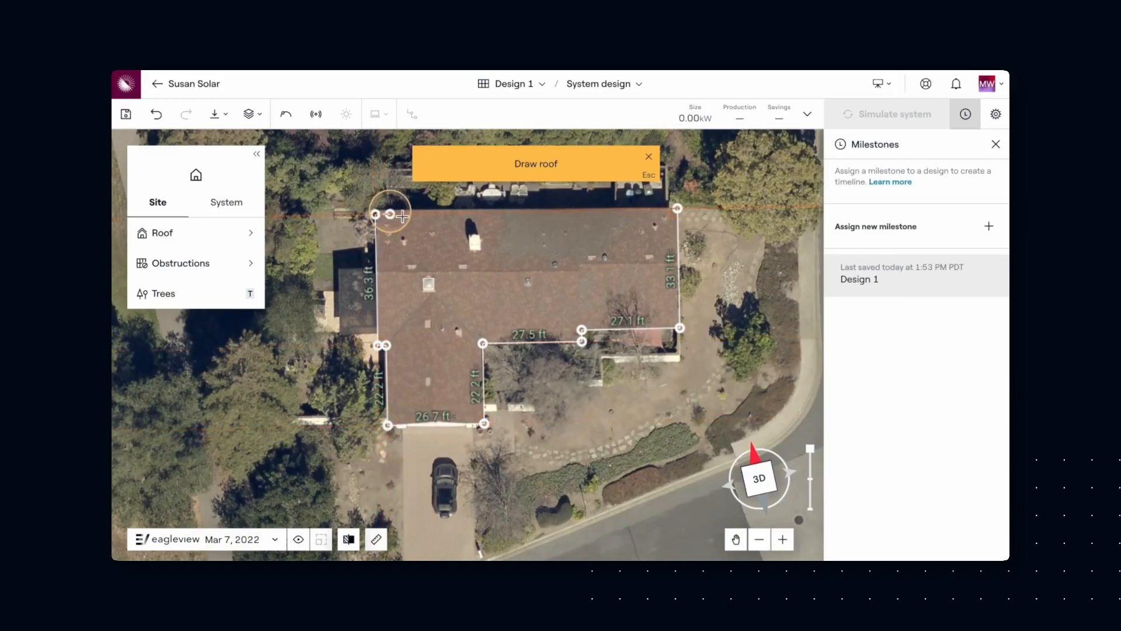
{"action": "left_click", "coordinate": [678, 209]}
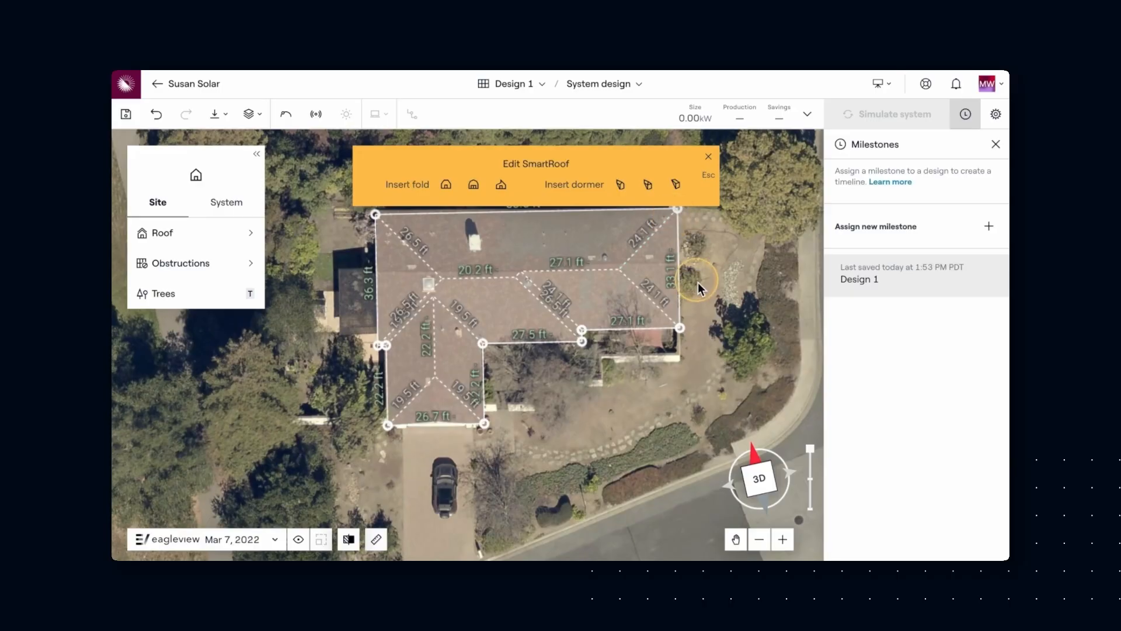
- Convert the hipped west and east end faces of the main roof to gables
{"action": "left_click_drag", "start_coordinate": [596, 377], "coordinate": [611, 378]}
{"action": "right_click_drag", "start_coordinate": [610, 372], "coordinate": [590, 345]}
{"action": "left_click", "coordinate": [401, 272]}
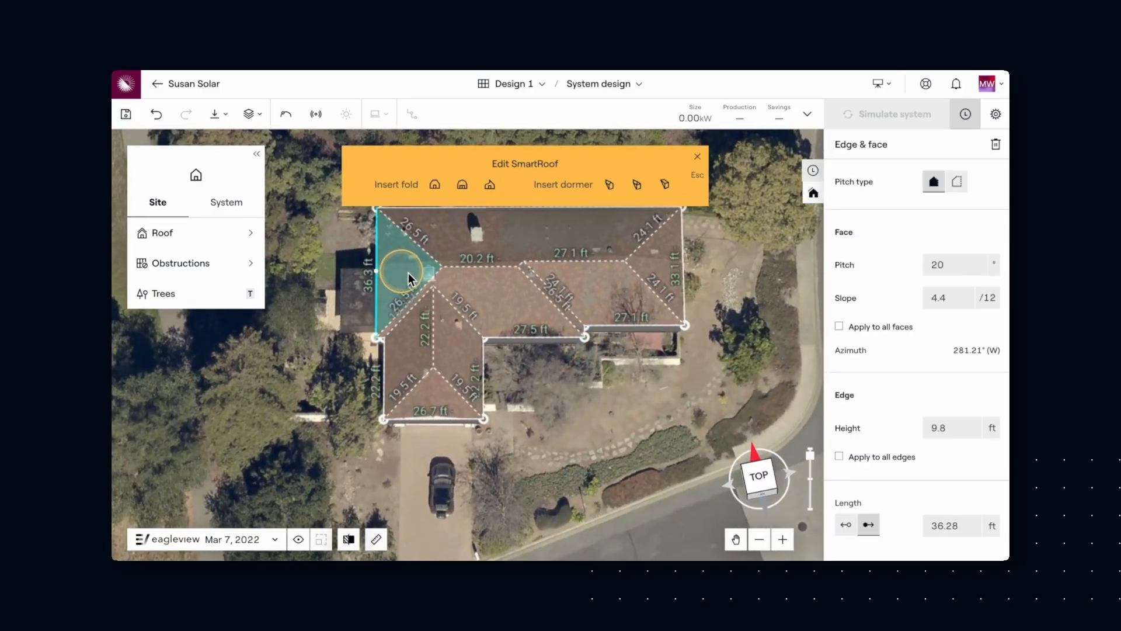
{"action": "key", "text": "g"}
{"action": "left_click", "coordinate": [667, 270]}
{"action": "key", "text": "g"}
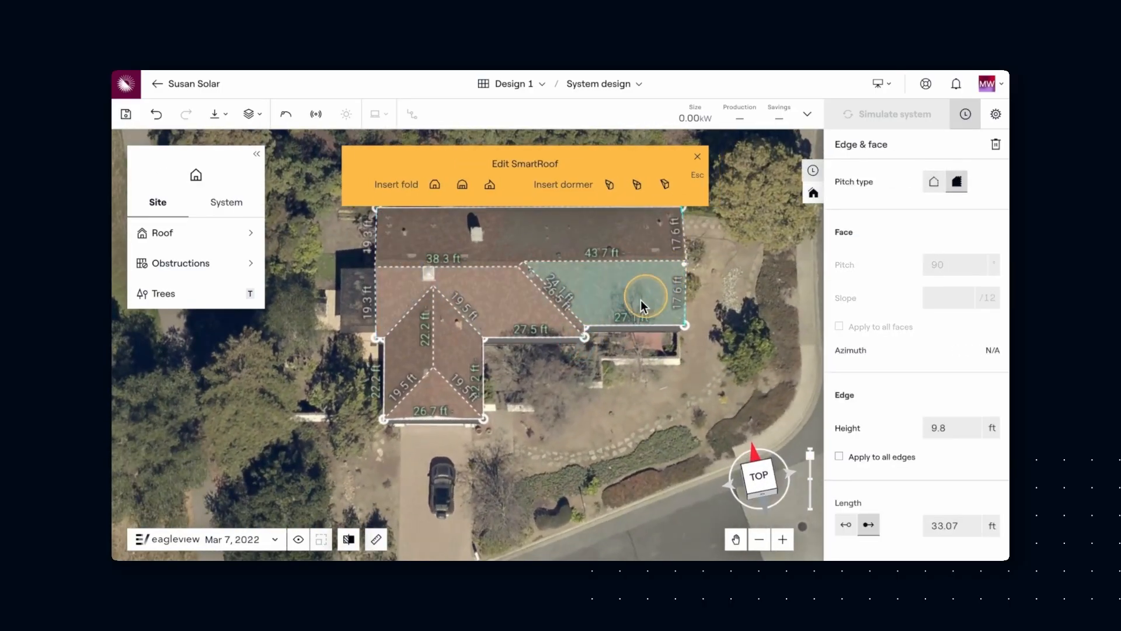
- Change the narrow face at the jog in the south eave to a gable, then select the main south roof face
{"action": "scroll", "coordinate": [551, 303], "scroll_direction": "up", "scroll_amount": 1}
{"action": "left_click", "coordinate": [554, 302]}
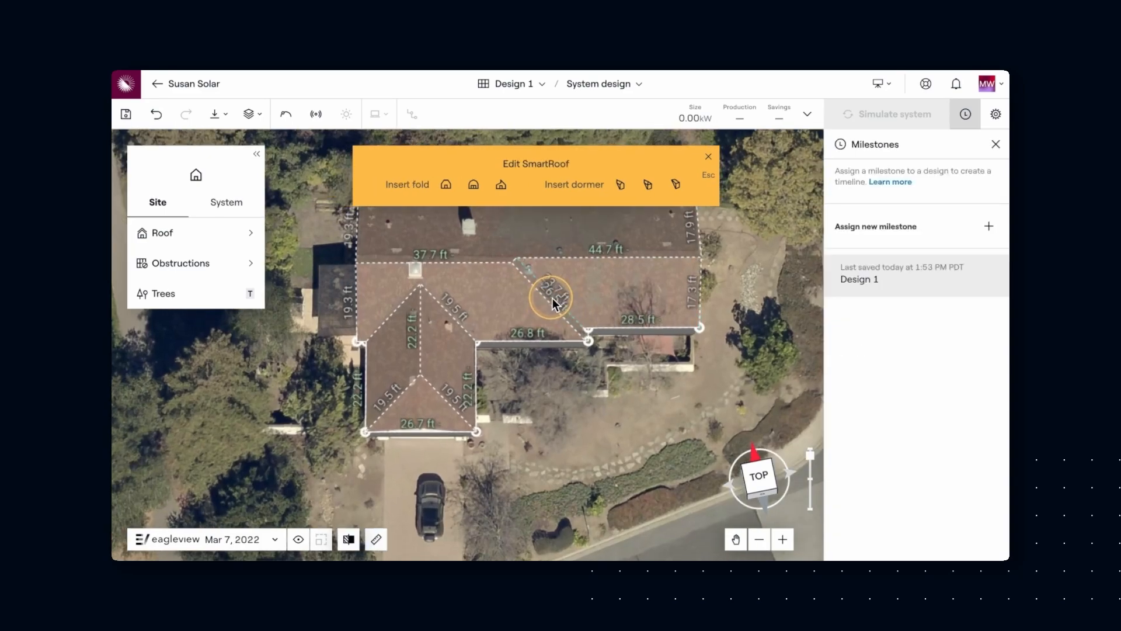
{"action": "left_click", "coordinate": [563, 296]}
{"action": "key", "text": "g"}
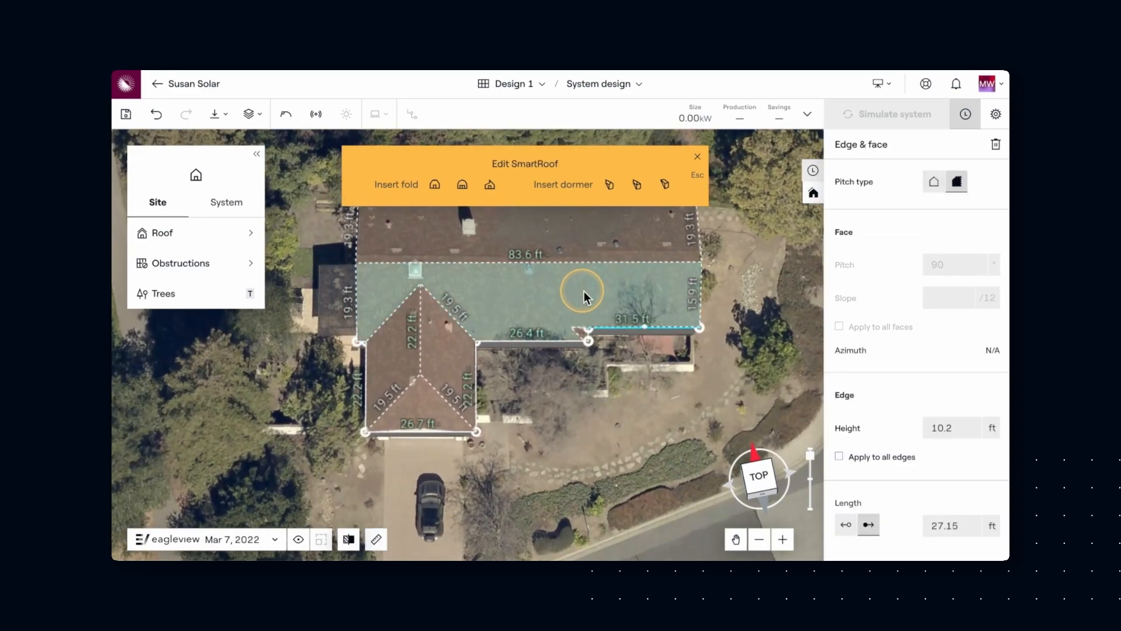
{"action": "right_click_drag", "start_coordinate": [608, 369], "coordinate": [595, 304]}
{"action": "left_click", "coordinate": [540, 284]}
{"action": "left_click", "coordinate": [244, 264]}
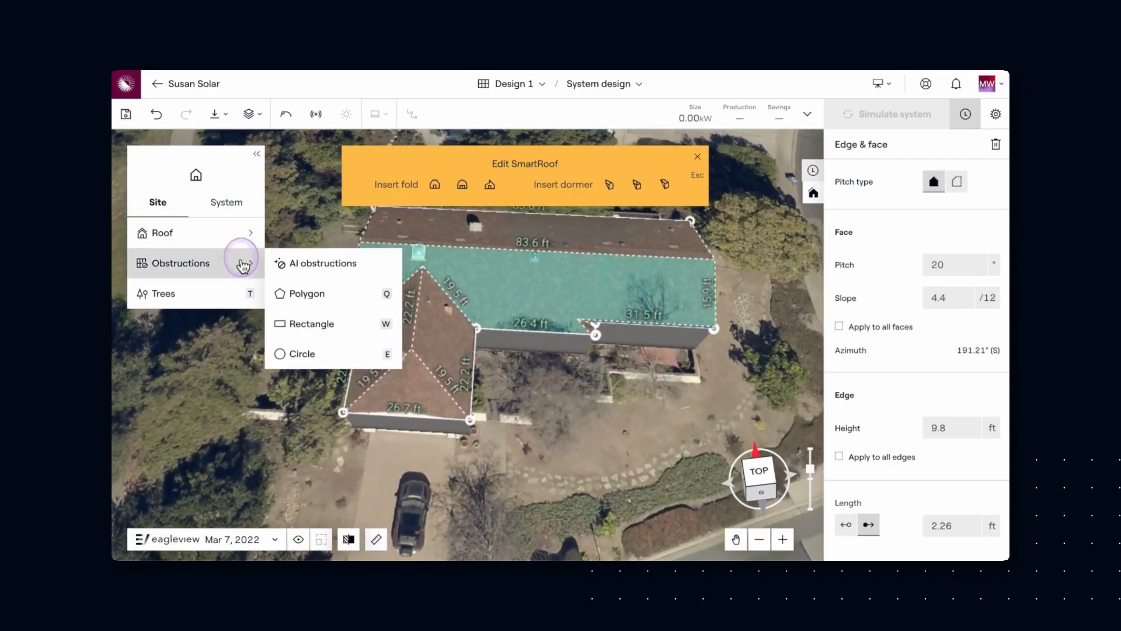
{"action": "left_click", "coordinate": [309, 266]}
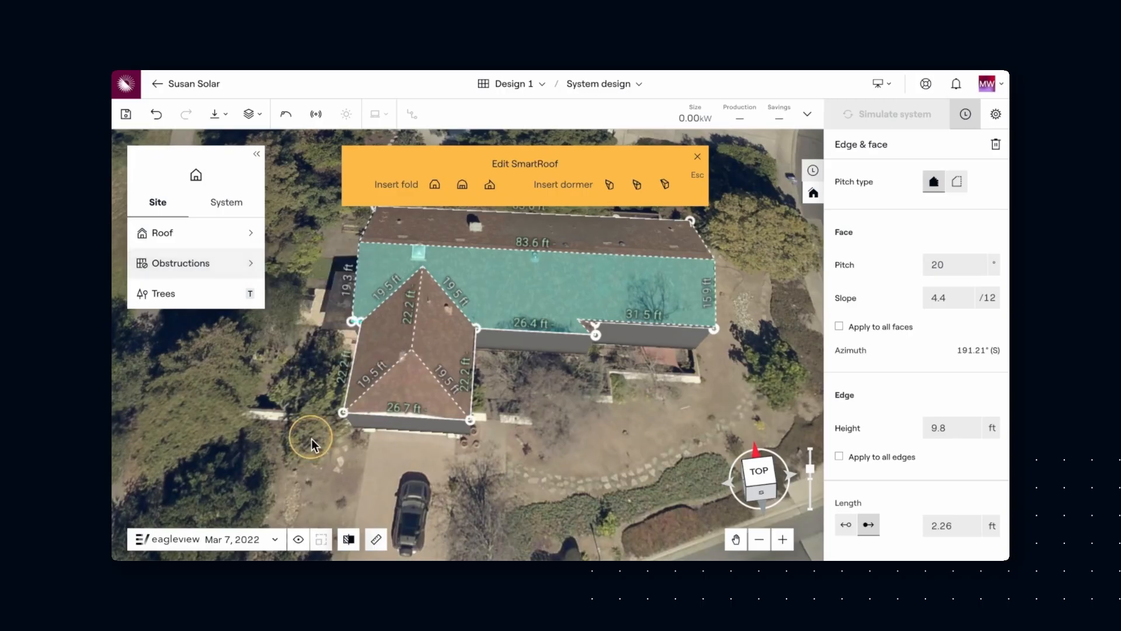
- Compare the roof model with the street view and map in a side-by-side view, then close the comparison
{"action": "left_click", "coordinate": [349, 539]}
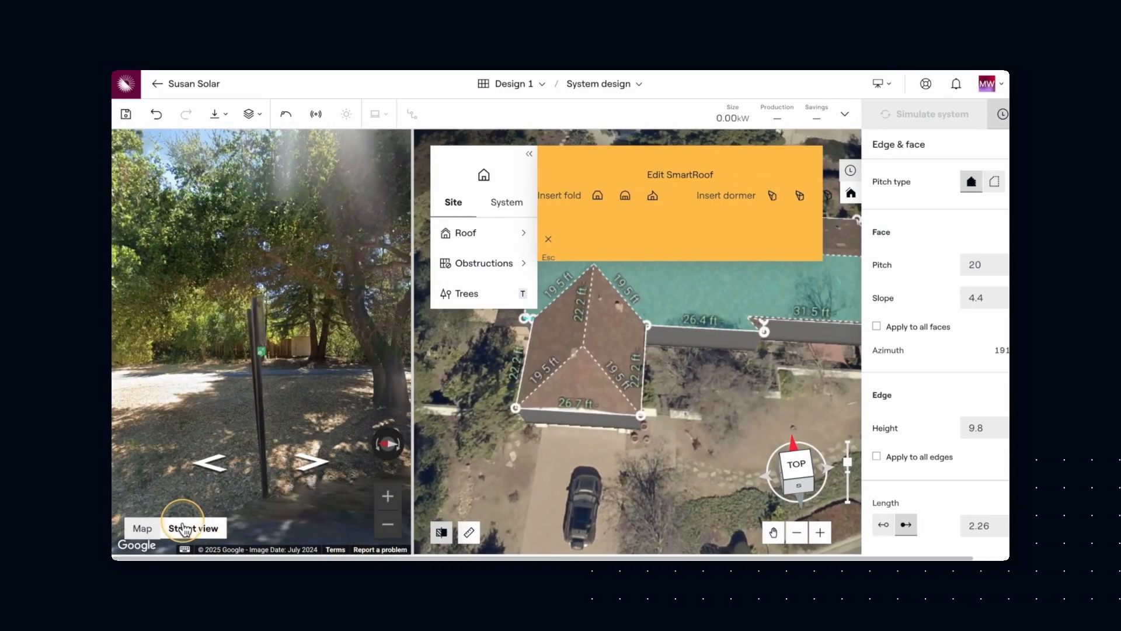
{"action": "left_click", "coordinate": [142, 528]}
{"action": "left_click", "coordinate": [192, 527]}
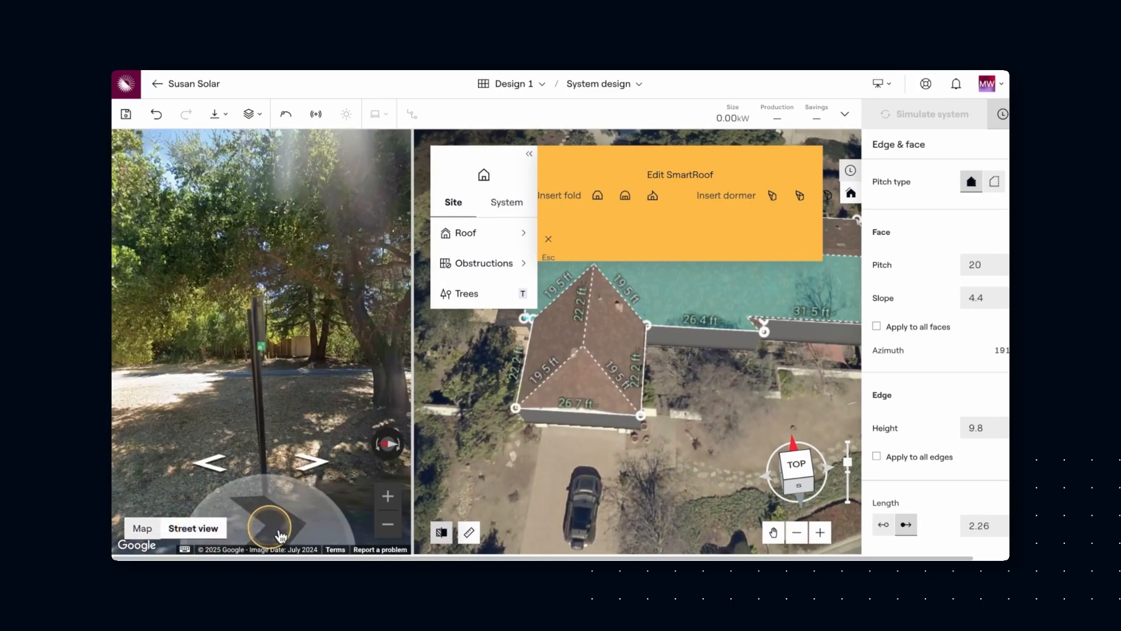
{"action": "left_click", "coordinate": [441, 531]}
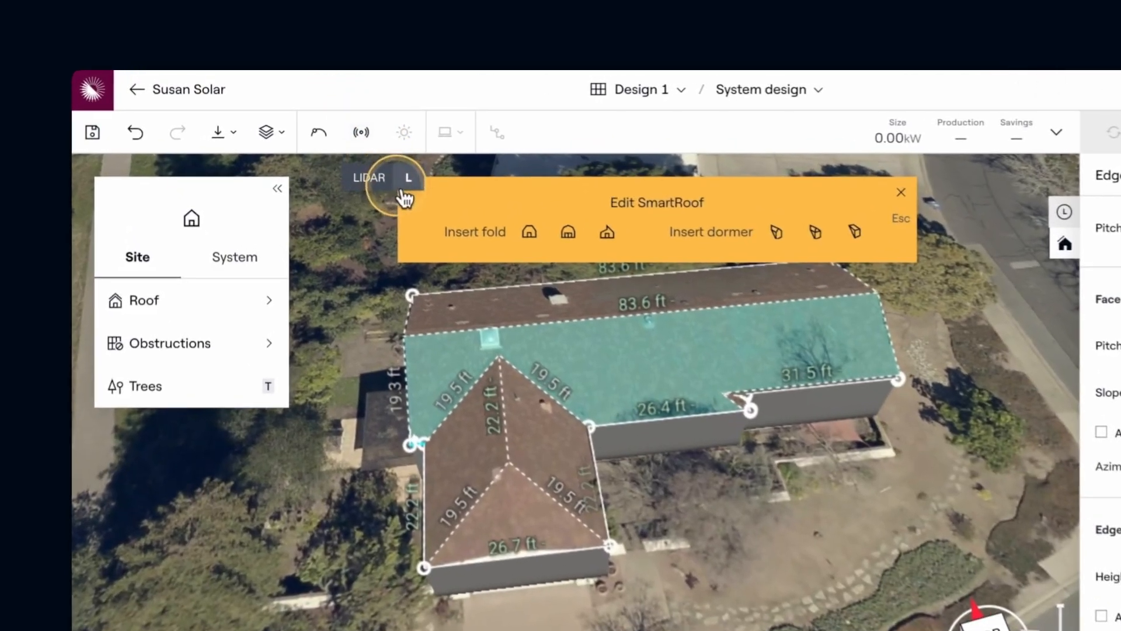
- Leave SmartRoof editing, display the LIDAR overlay across the site and set its style to Point Cloud
{"action": "left_click", "coordinate": [316, 114]}
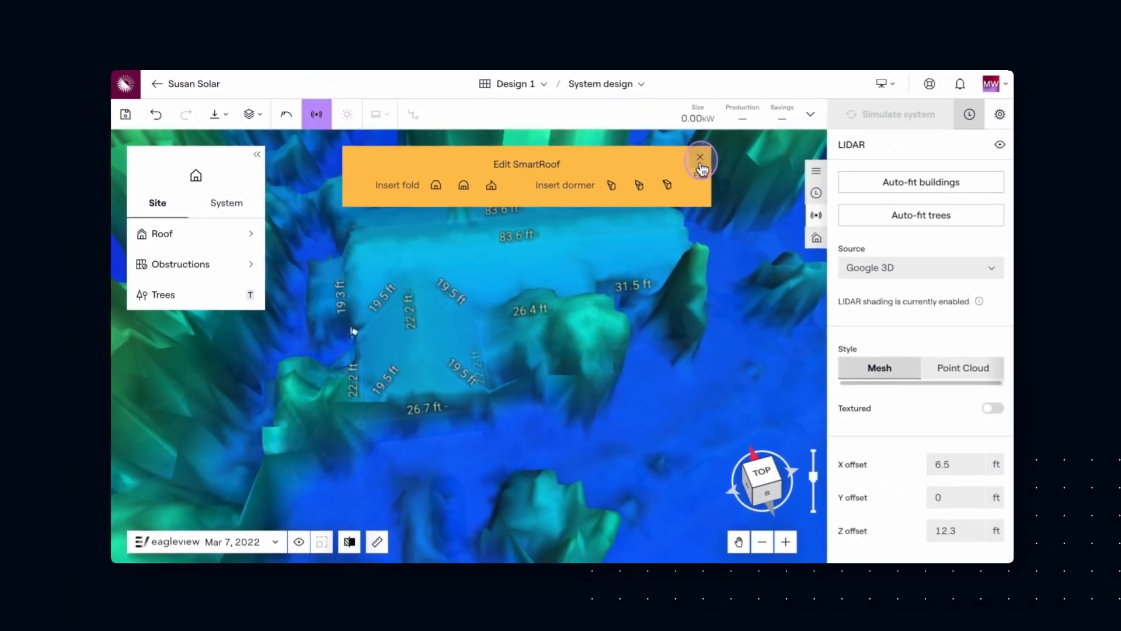
{"action": "left_click", "coordinate": [909, 193]}
{"action": "scroll", "coordinate": [682, 230], "scroll_direction": "down", "scroll_amount": 5}
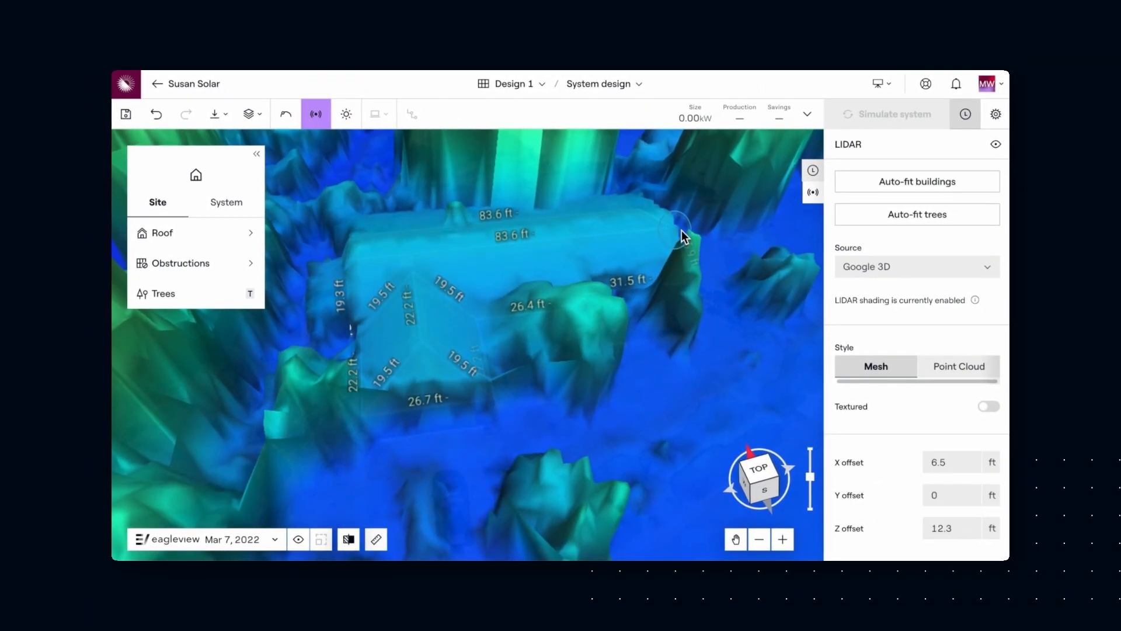
{"action": "right_click_drag", "start_coordinate": [680, 237], "coordinate": [693, 299]}
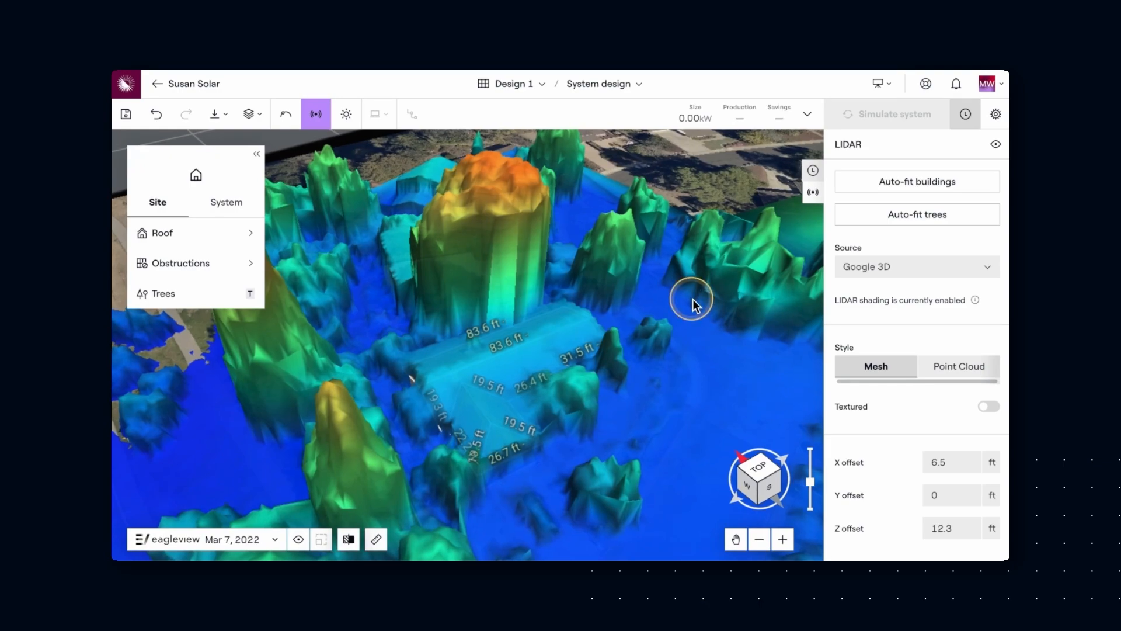
{"action": "left_click", "coordinate": [880, 368]}
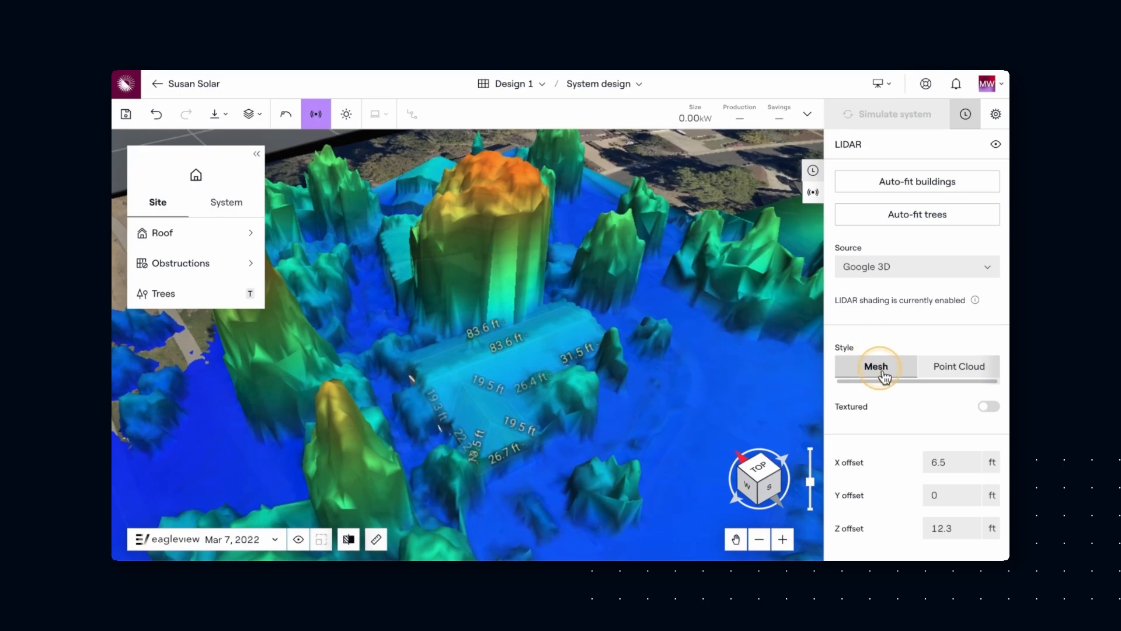
{"action": "left_click", "coordinate": [955, 374]}
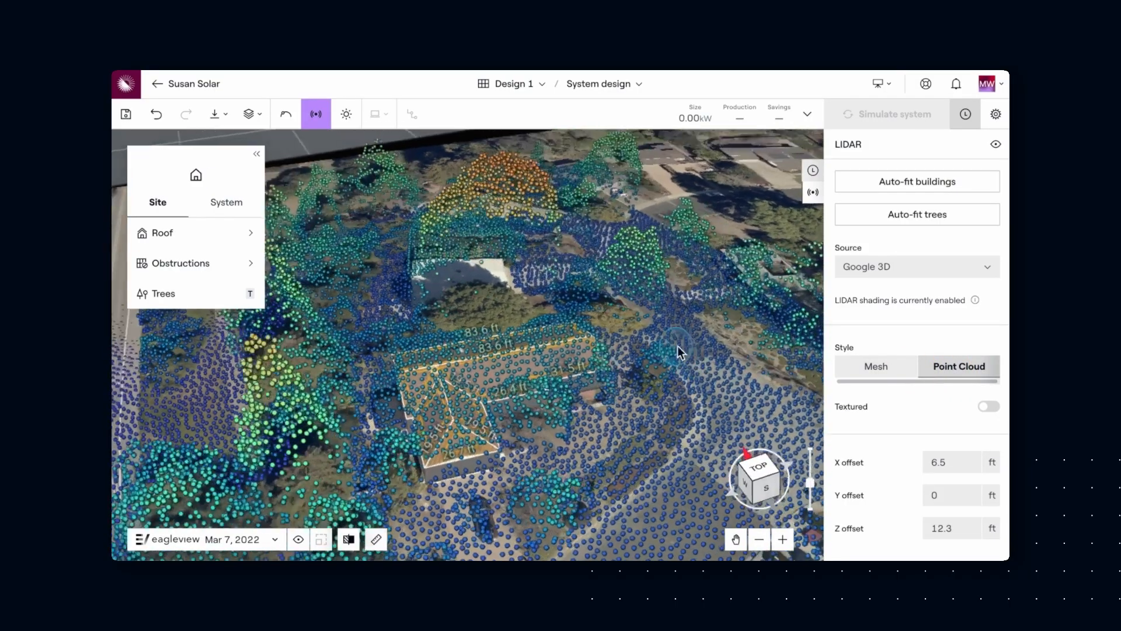
- Select the SmartRoof, raise its base height to 13.1 ft to match the LIDAR points, and hide the LIDAR overlay
{"action": "right_click_drag", "start_coordinate": [679, 351], "coordinate": [475, 317]}
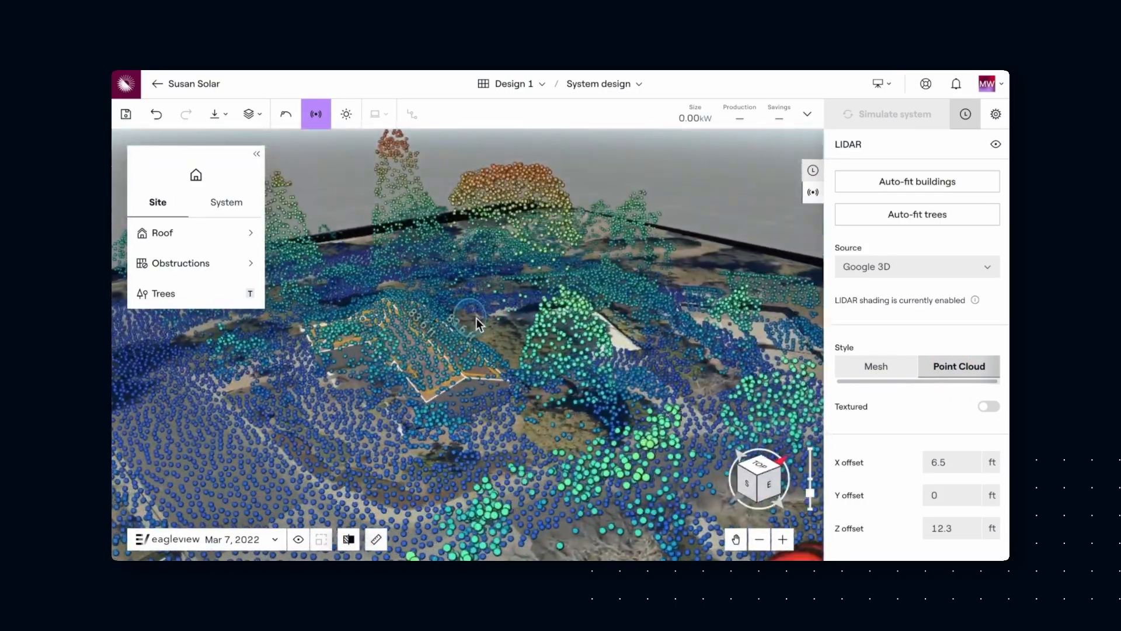
{"action": "left_click", "coordinate": [450, 337]}
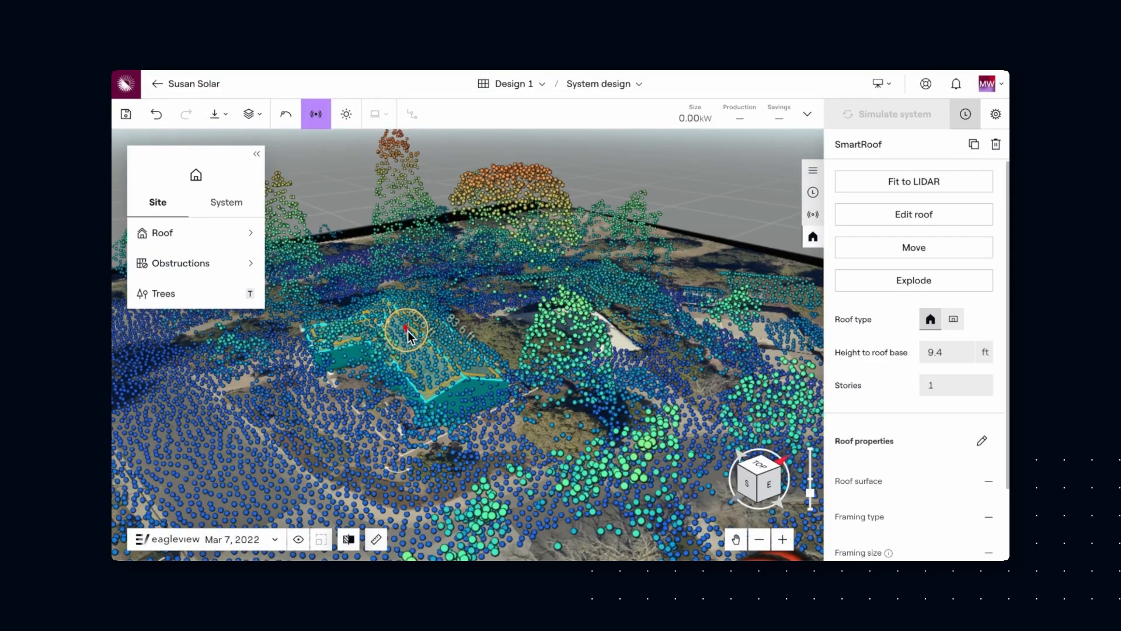
{"action": "left_click_drag", "start_coordinate": [409, 331], "coordinate": [409, 324]}
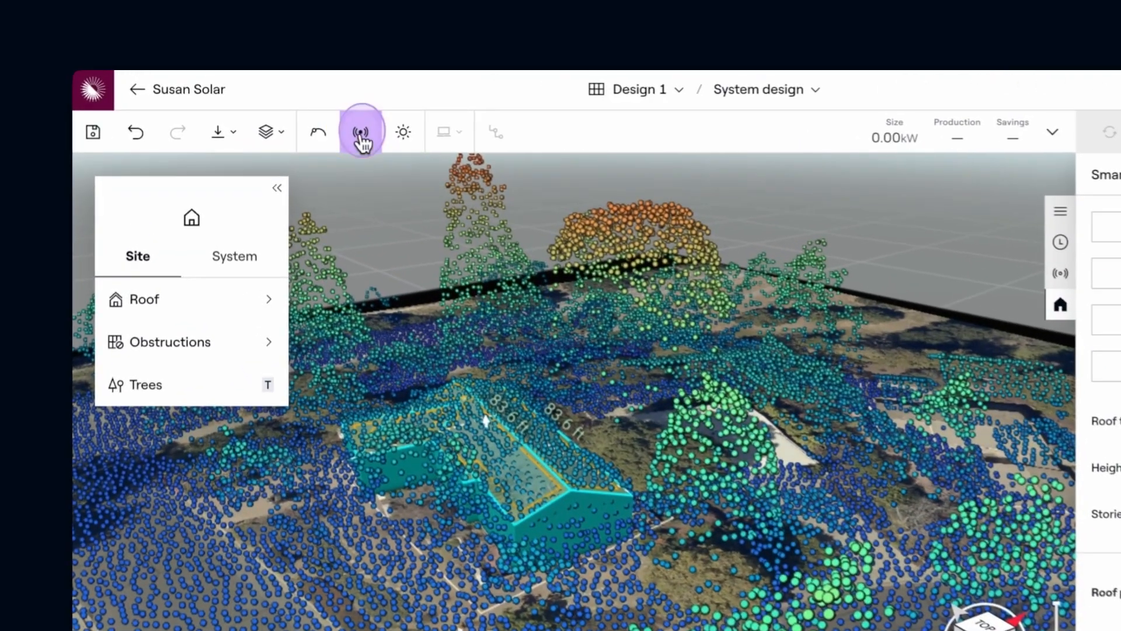
{"action": "left_click", "coordinate": [316, 115]}
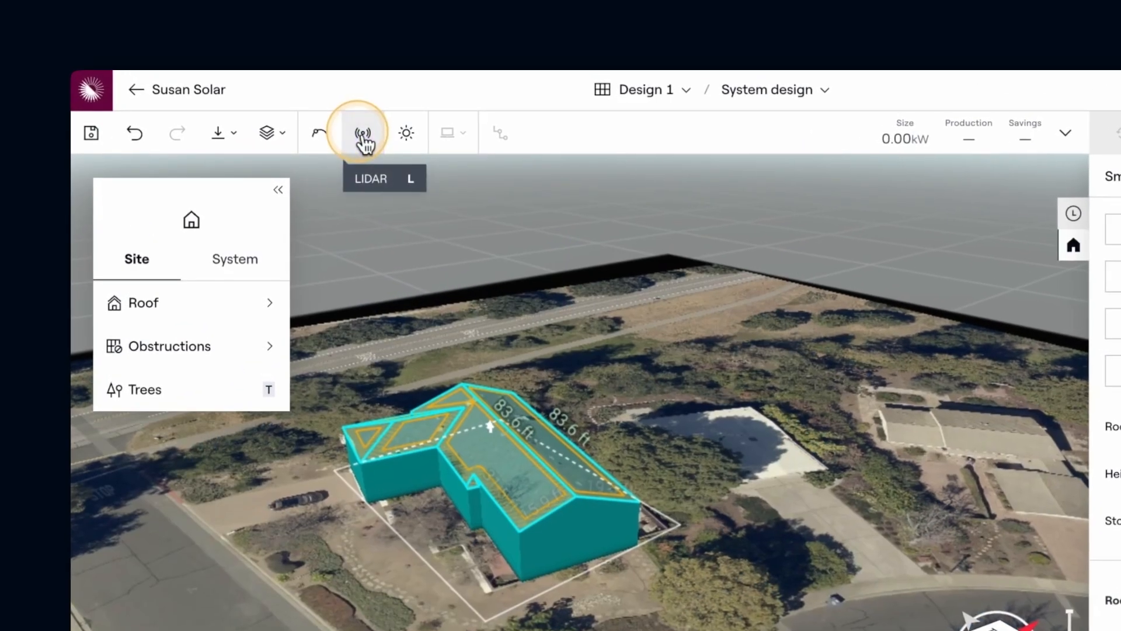
- Generate the annual irradiance map for the modelled roof and inspect its shading from above
{"action": "left_click", "coordinate": [406, 136]}
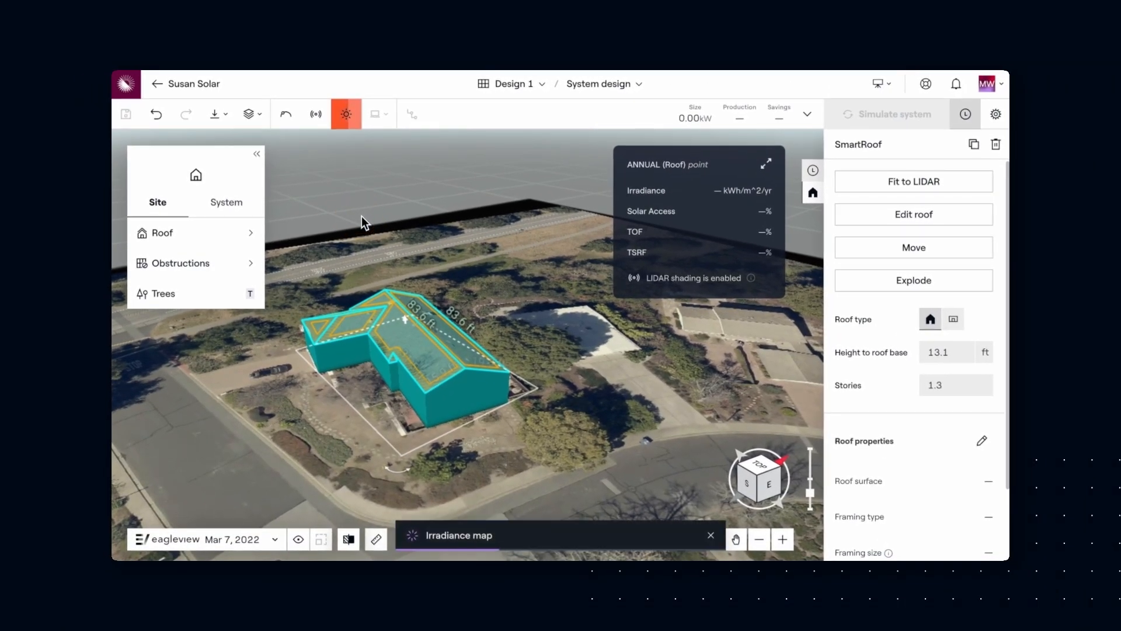
{"action": "left_click", "coordinate": [353, 228]}
{"action": "right_click_drag", "start_coordinate": [352, 252], "coordinate": [426, 339]}
{"action": "left_click_drag", "start_coordinate": [428, 275], "coordinate": [432, 285]}
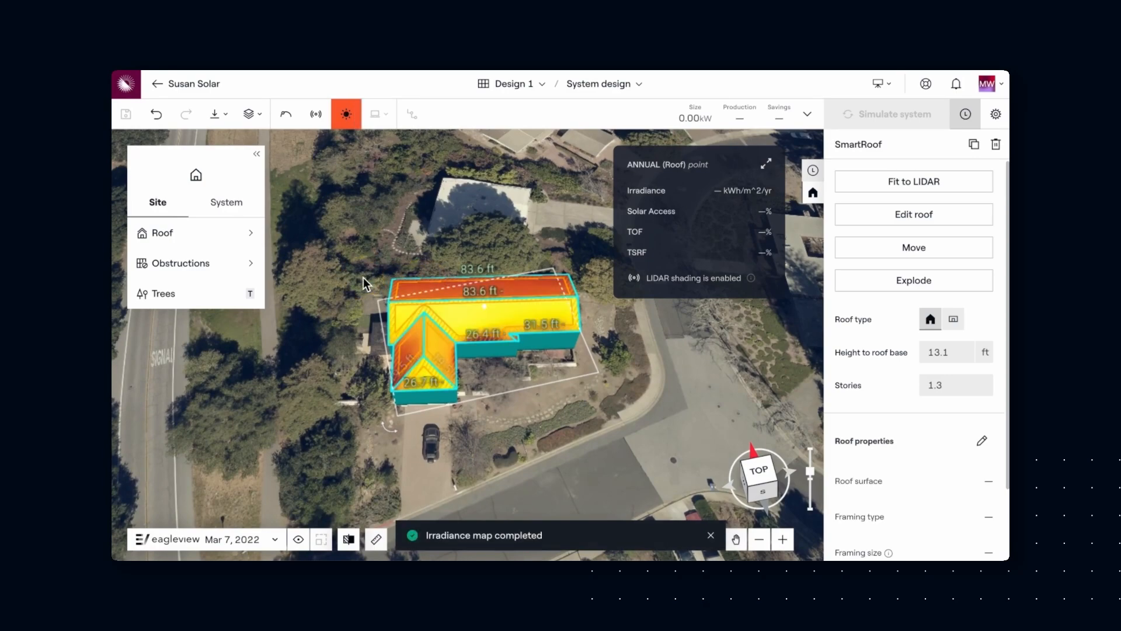
{"action": "right_click_drag", "start_coordinate": [356, 306], "coordinate": [334, 317]}
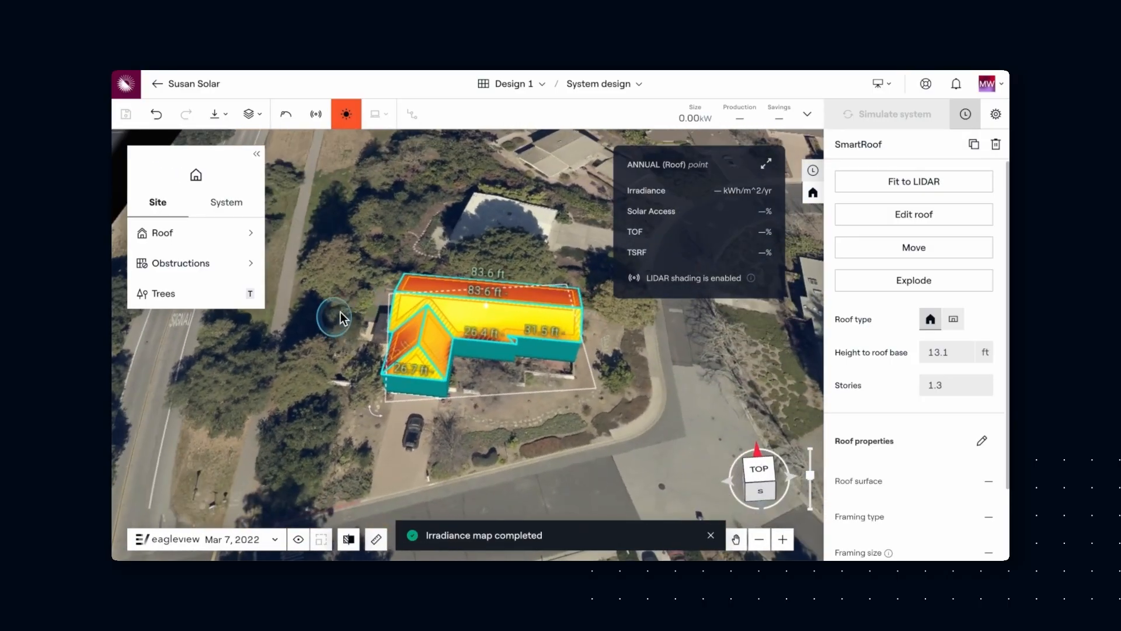
{"action": "left_click", "coordinate": [316, 114]}
{"action": "left_click", "coordinate": [317, 115]}
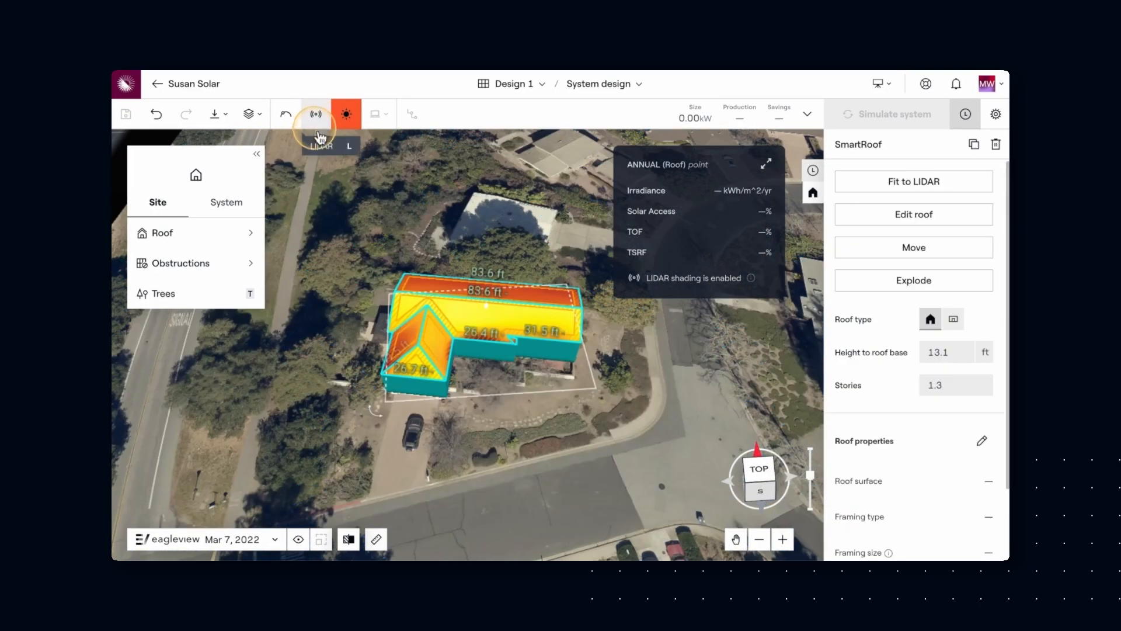
- Place a round-crowned tree on the canopy just west of the house's northwest corner and finish tree drawing
{"action": "left_click", "coordinate": [243, 296]}
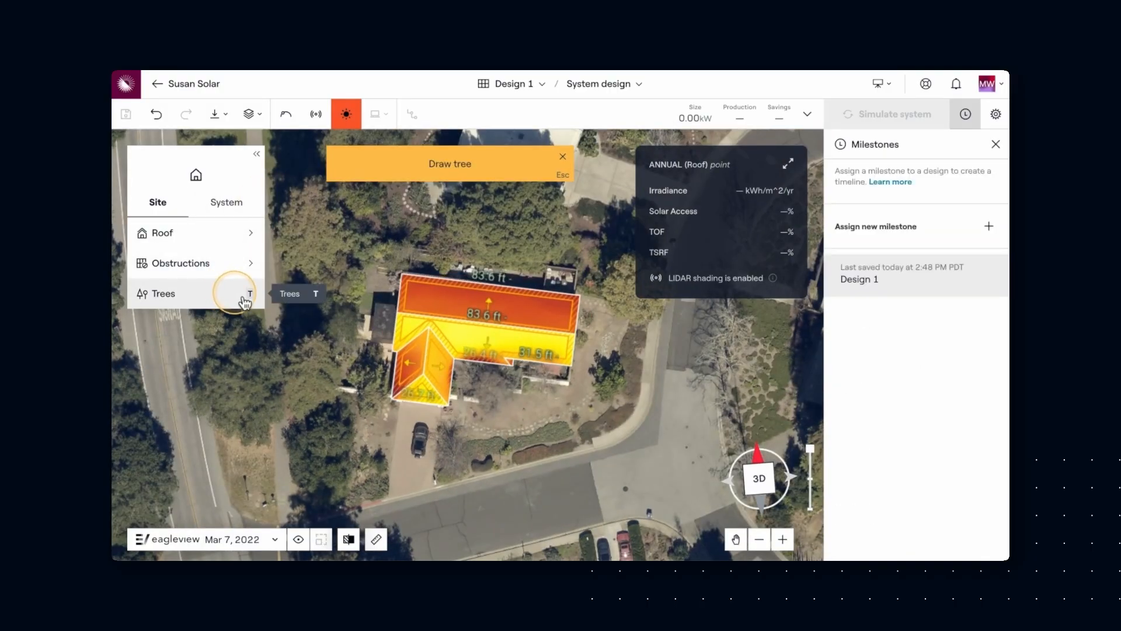
{"action": "left_click", "coordinate": [323, 261]}
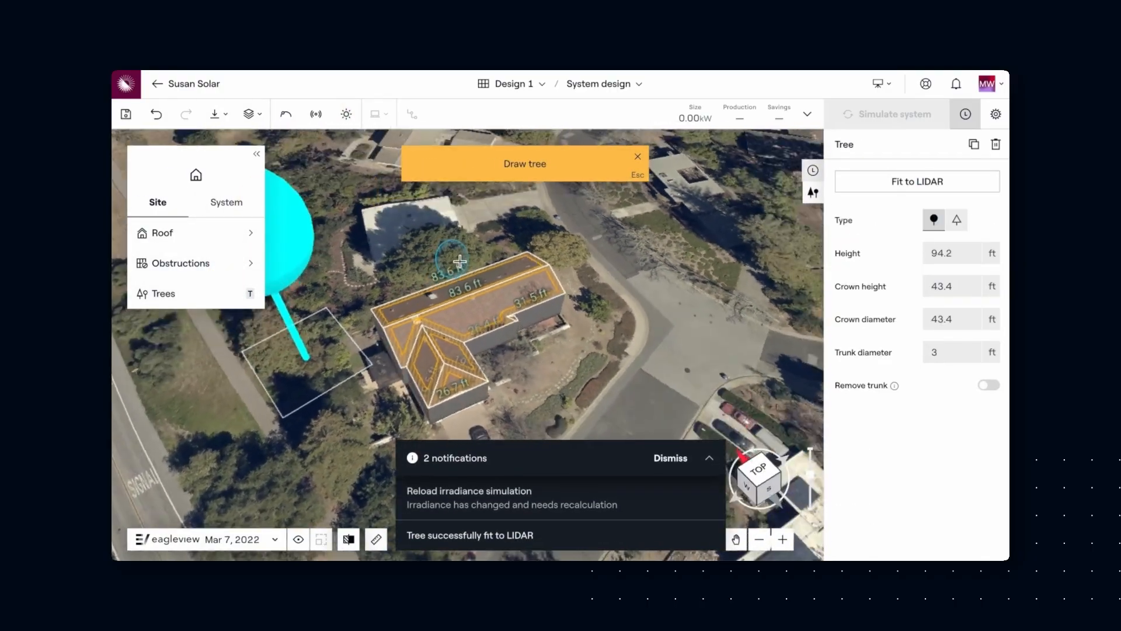
{"action": "right_click_drag", "start_coordinate": [459, 261], "coordinate": [417, 282]}
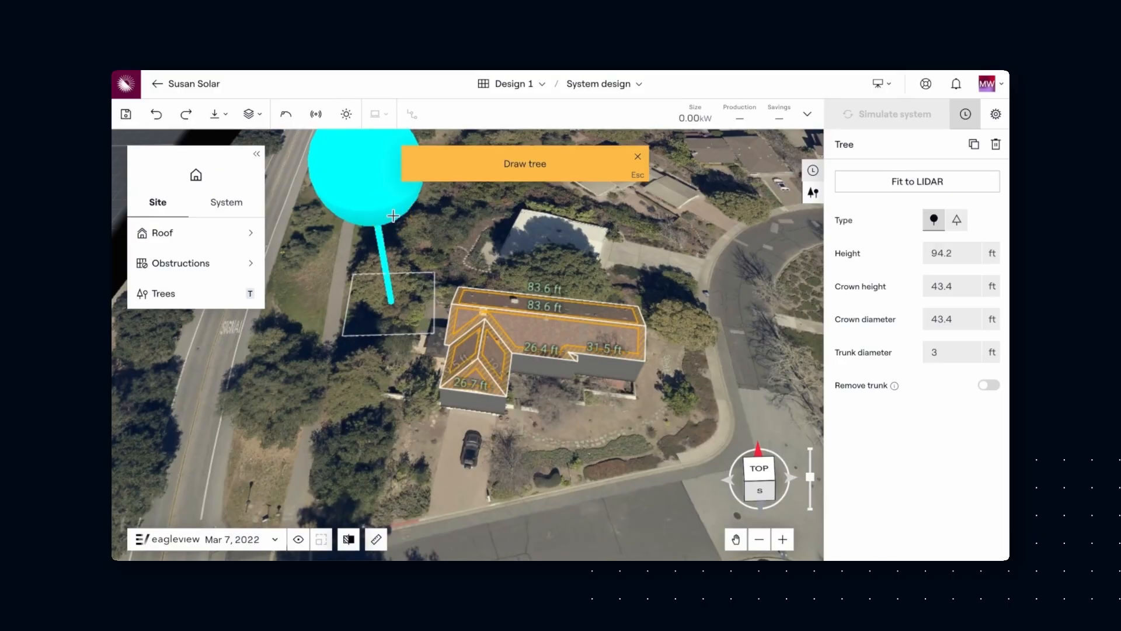
{"action": "left_click", "coordinate": [638, 156]}
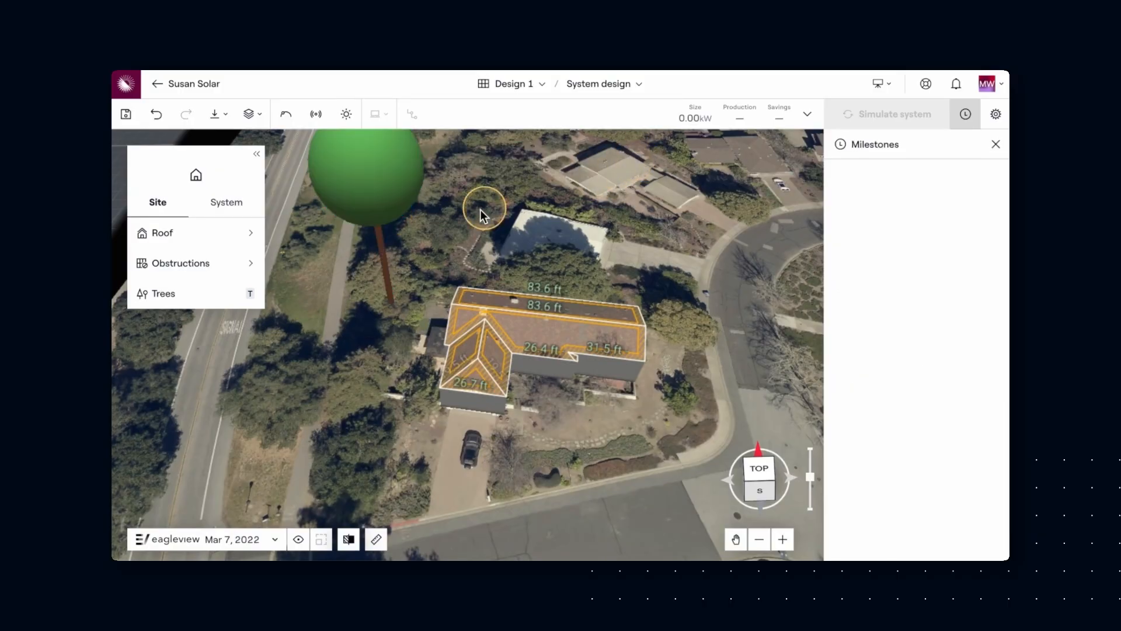
- Auto place fire pathways for Santa Clara County under the 2022 California Fire Code, optimized with irradiance and without fire sprinklers
{"action": "left_click", "coordinate": [229, 204]}
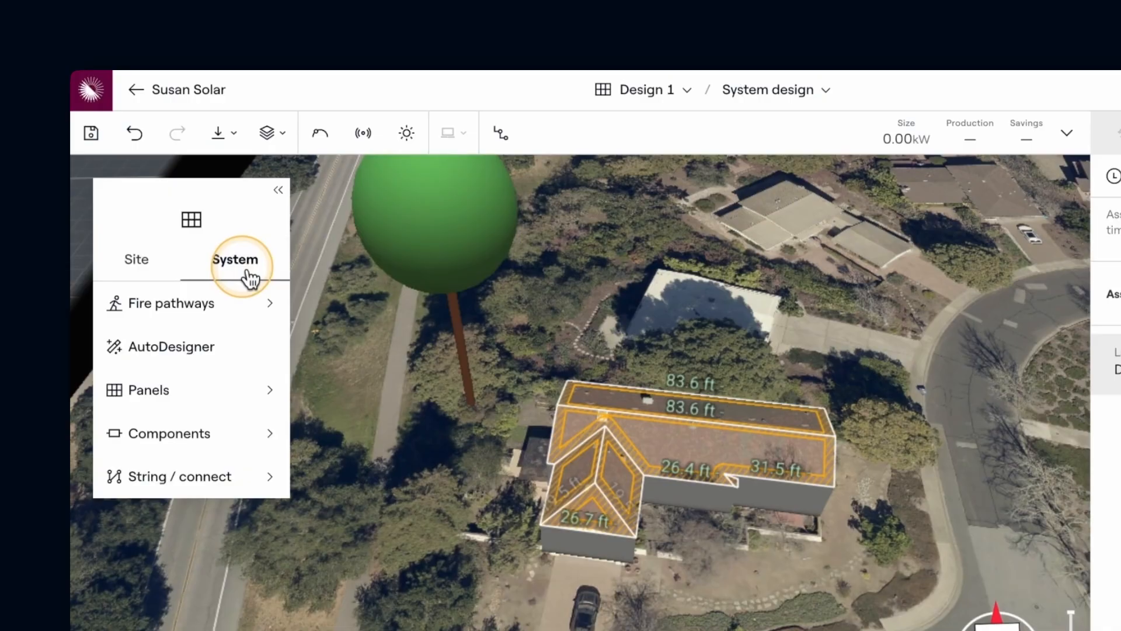
{"action": "left_click", "coordinate": [260, 304]}
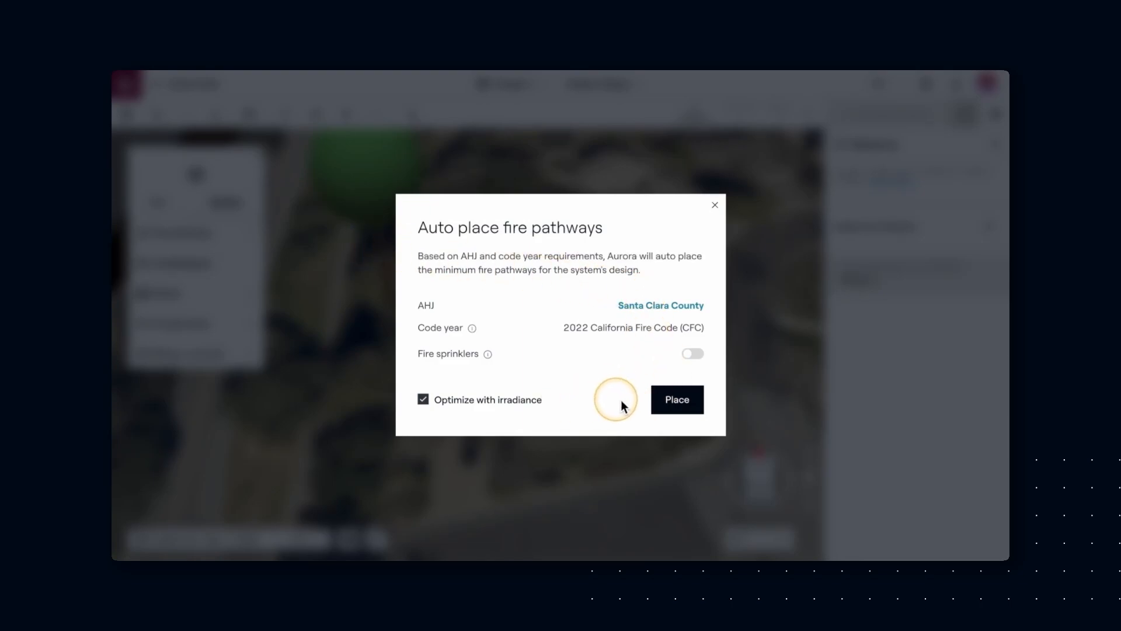
{"action": "left_click", "coordinate": [660, 401]}
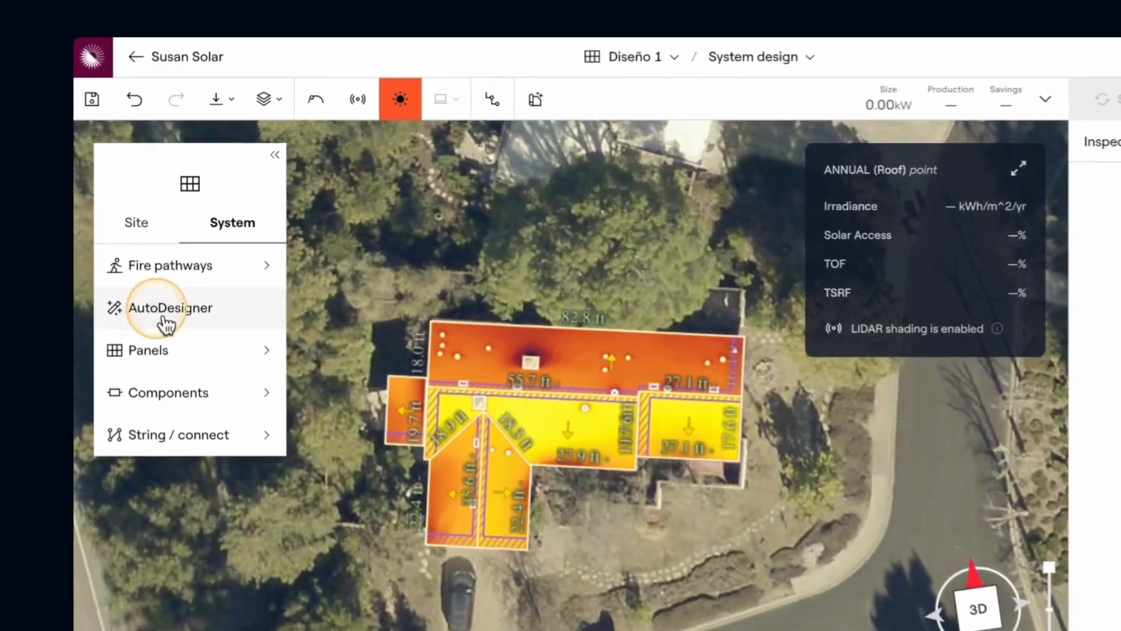
- Manually place 15 landscape Q.PEAK DUO BLK ML-G10+/TS 410 W modules on the main south roof face
{"action": "left_click", "coordinate": [199, 359]}
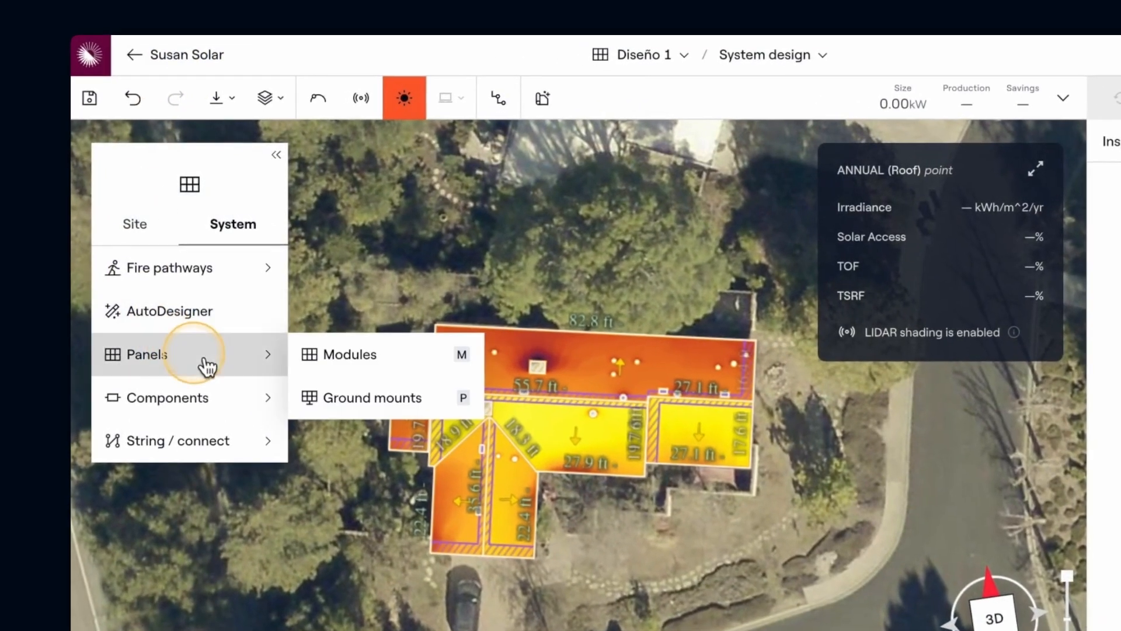
{"action": "left_click", "coordinate": [364, 364]}
{"action": "left_click", "coordinate": [625, 252]}
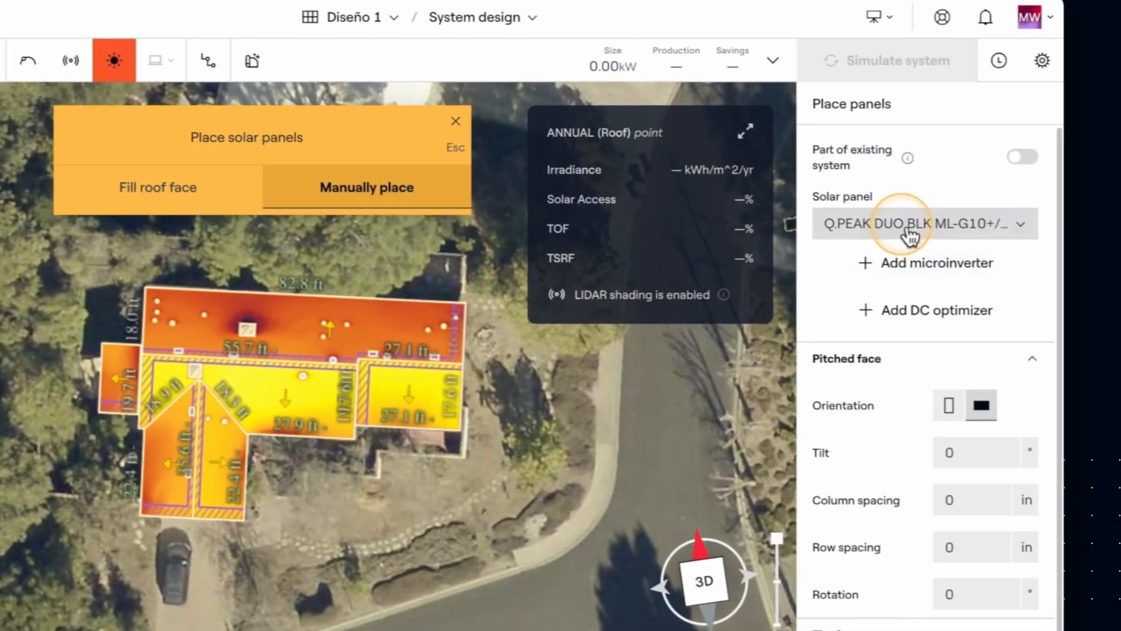
{"action": "left_click", "coordinate": [898, 232]}
{"action": "left_click", "coordinate": [897, 228]}
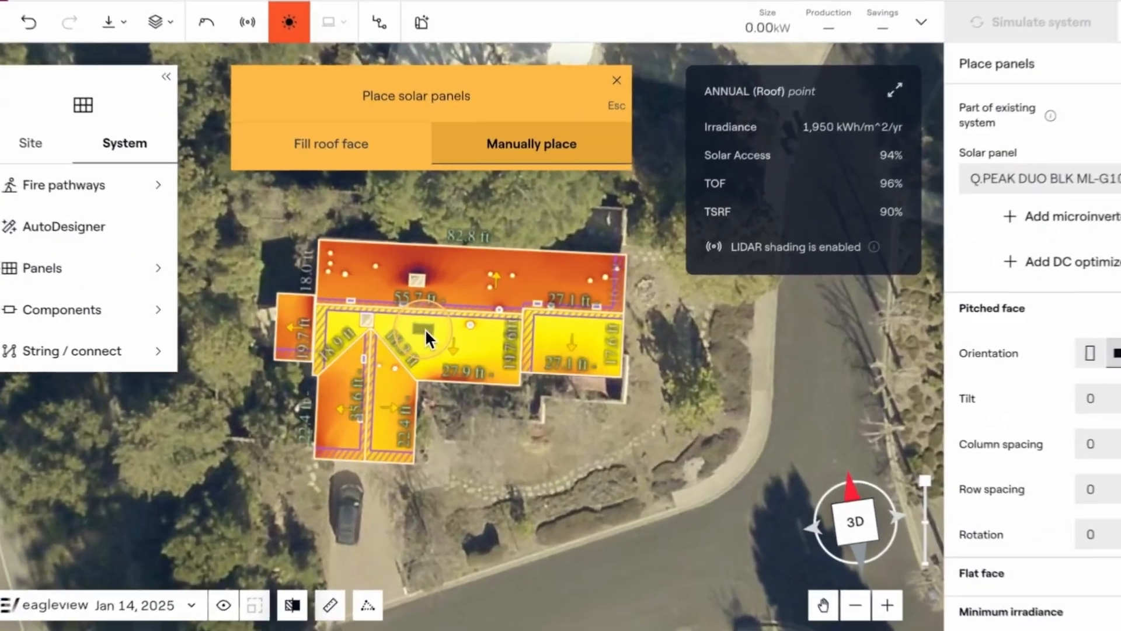
{"action": "left_click_drag", "start_coordinate": [432, 334], "coordinate": [488, 369]}
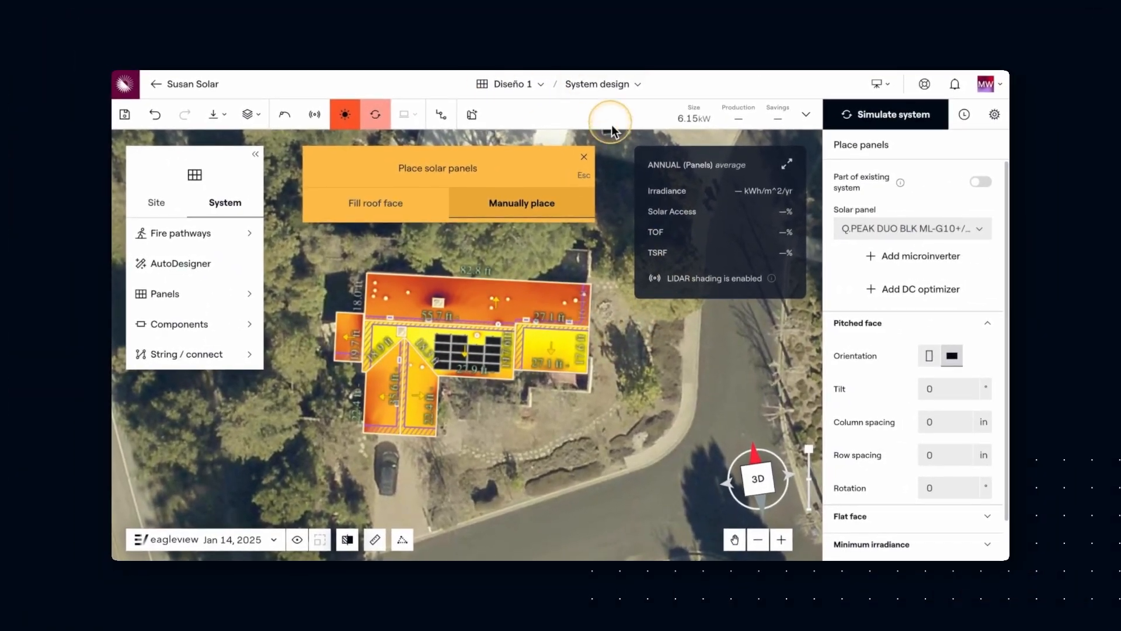
{"action": "left_click", "coordinate": [583, 157]}
- Run AutoStringer on the 15 panels with the Tesla Powerwall 3 (integrated inverter) 11.5 kW as string inverter
{"action": "mouse_move", "coordinate": [216, 355]}
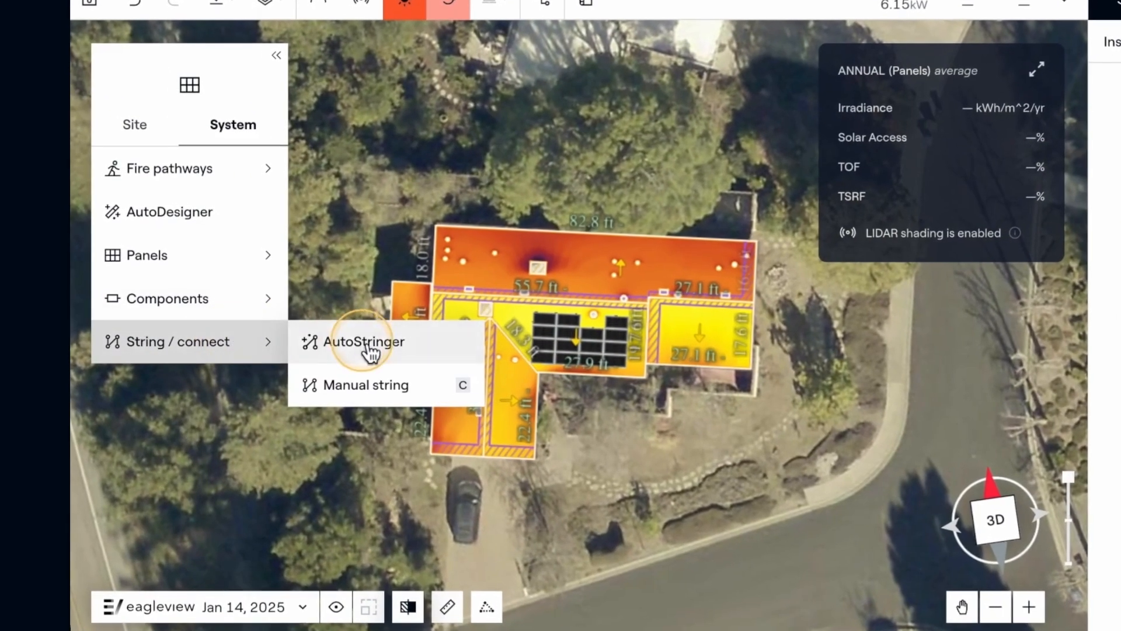
{"action": "left_click", "coordinate": [368, 345]}
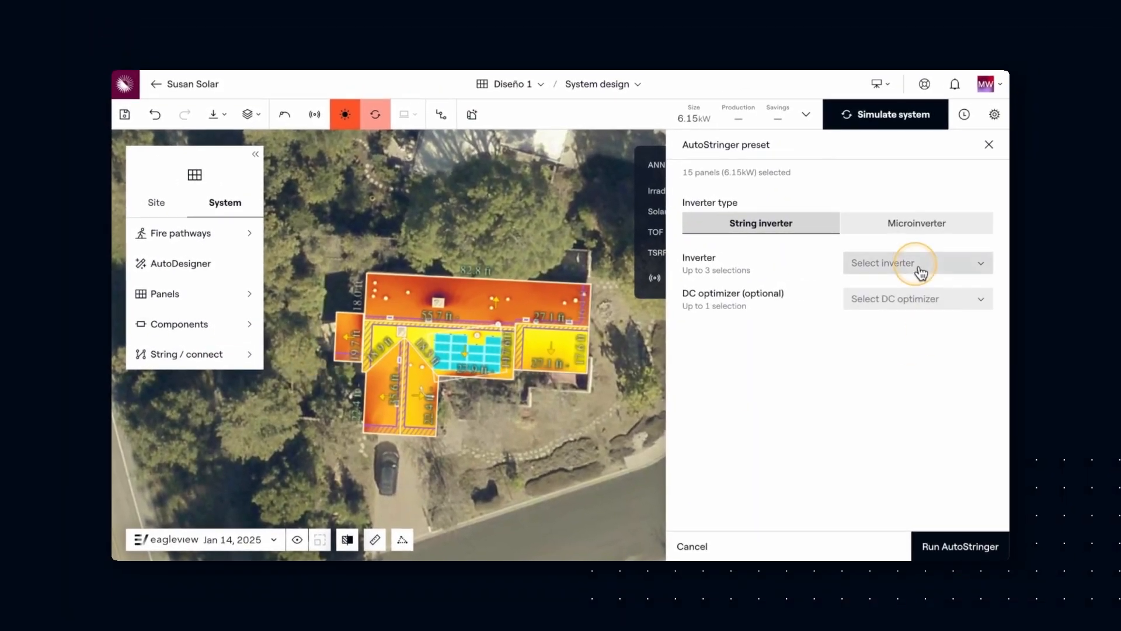
{"action": "left_click", "coordinate": [920, 268]}
{"action": "left_click", "coordinate": [920, 316]}
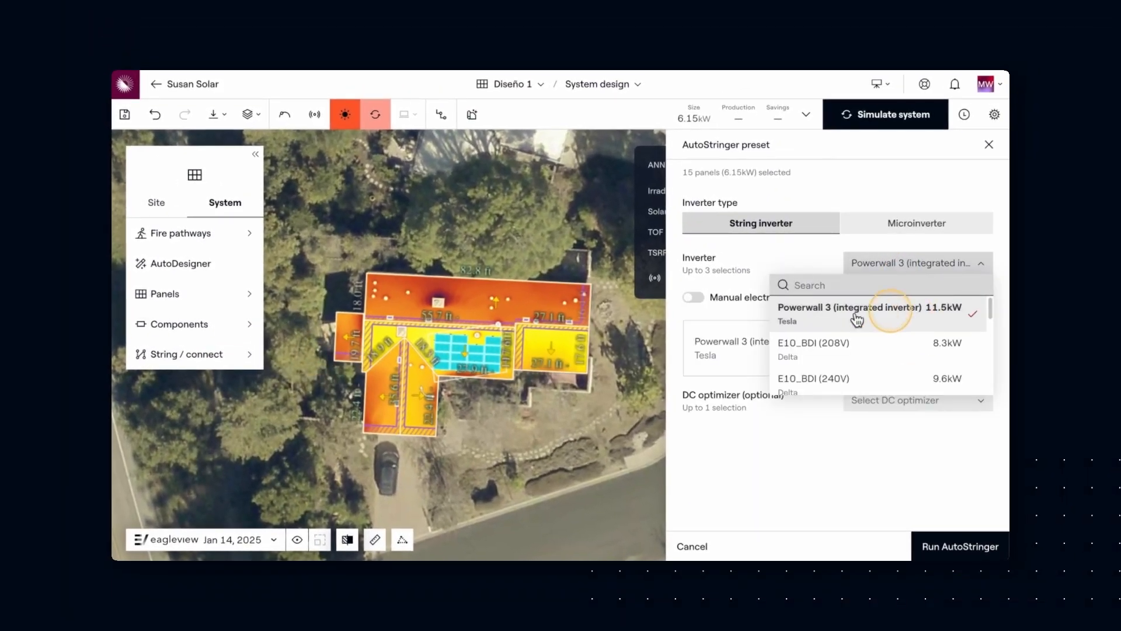
{"action": "left_click", "coordinate": [720, 320]}
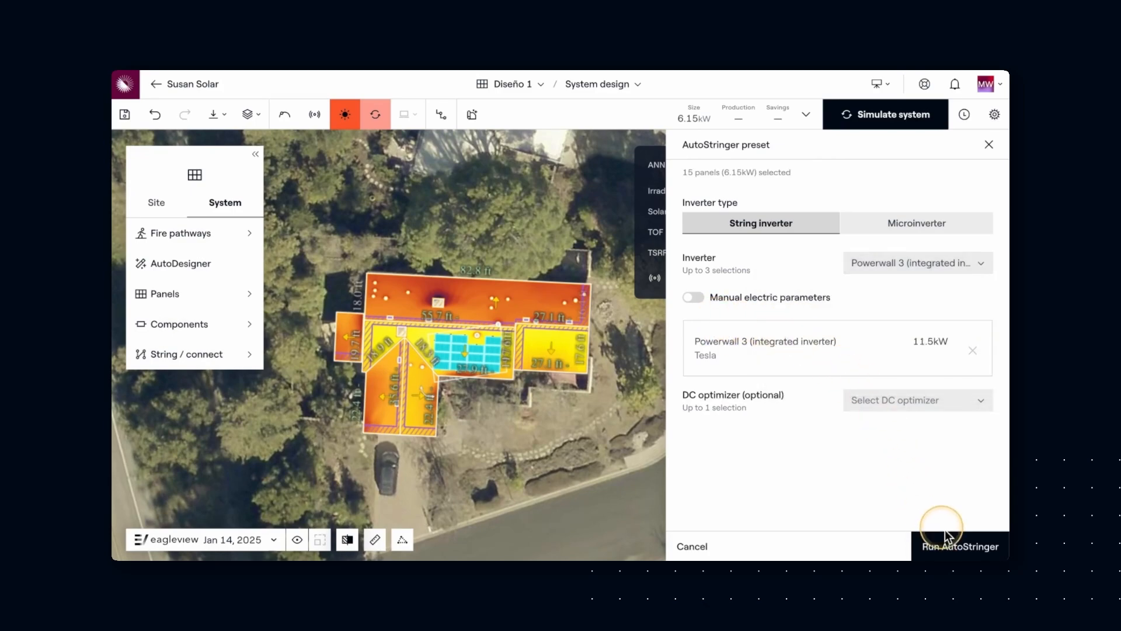
{"action": "left_click", "coordinate": [955, 548]}
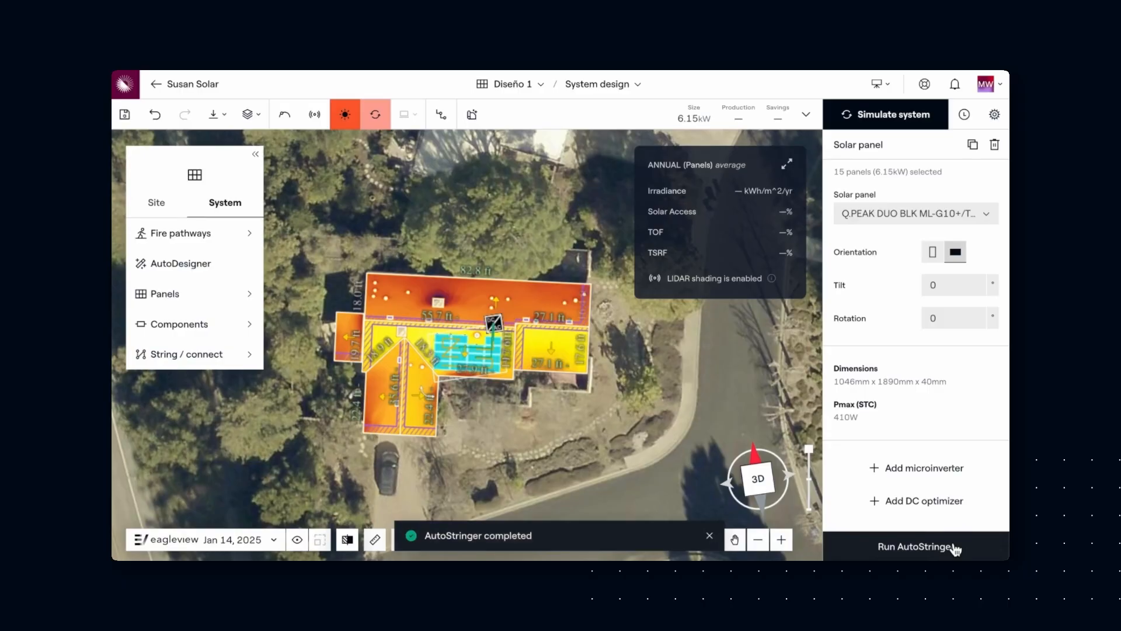
- Set AutoDesigner to an energy target offset of 80% with Q.PEAK DUO BLK ML-G10+/TS 410 solar panels
{"action": "left_click", "coordinate": [239, 267]}
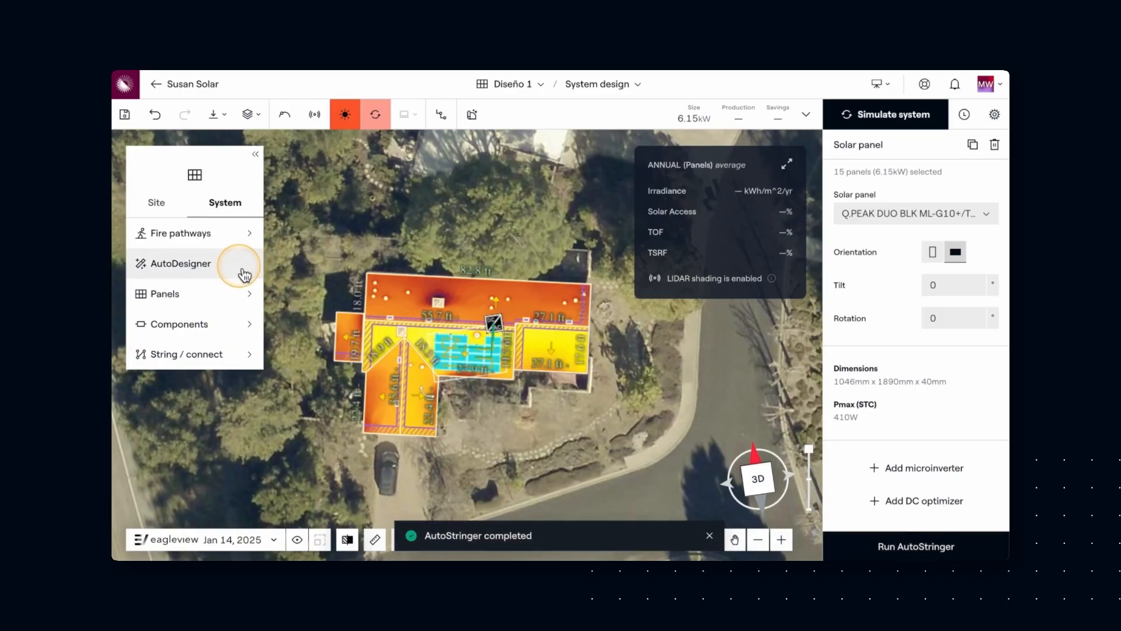
{"action": "left_click", "coordinate": [786, 281]}
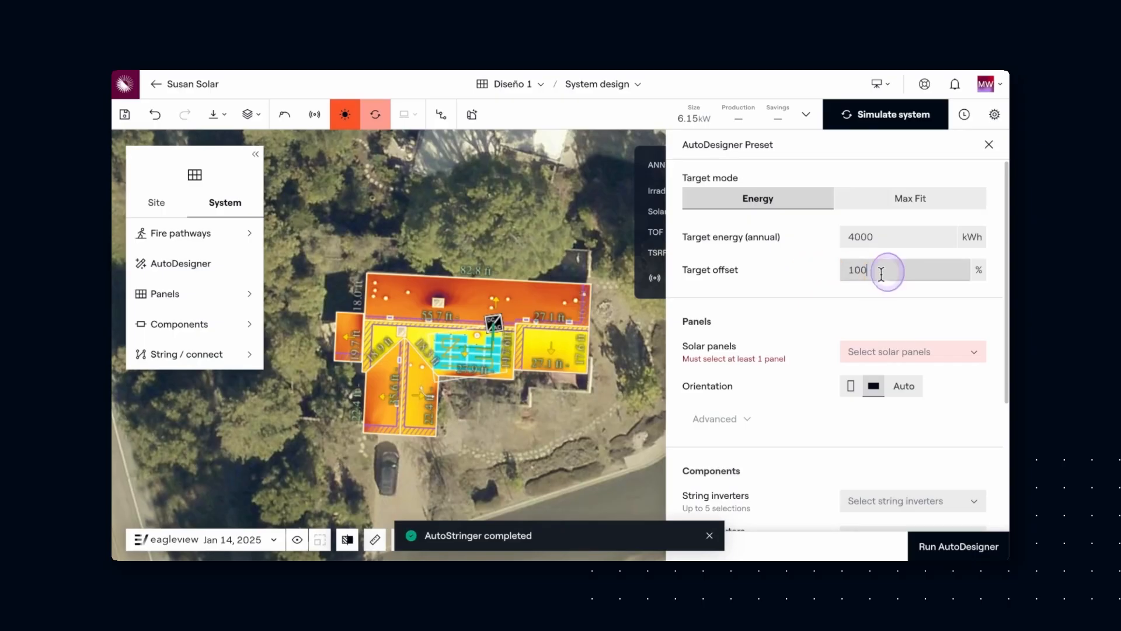
{"action": "left_click_drag", "start_coordinate": [881, 273], "coordinate": [838, 271]}
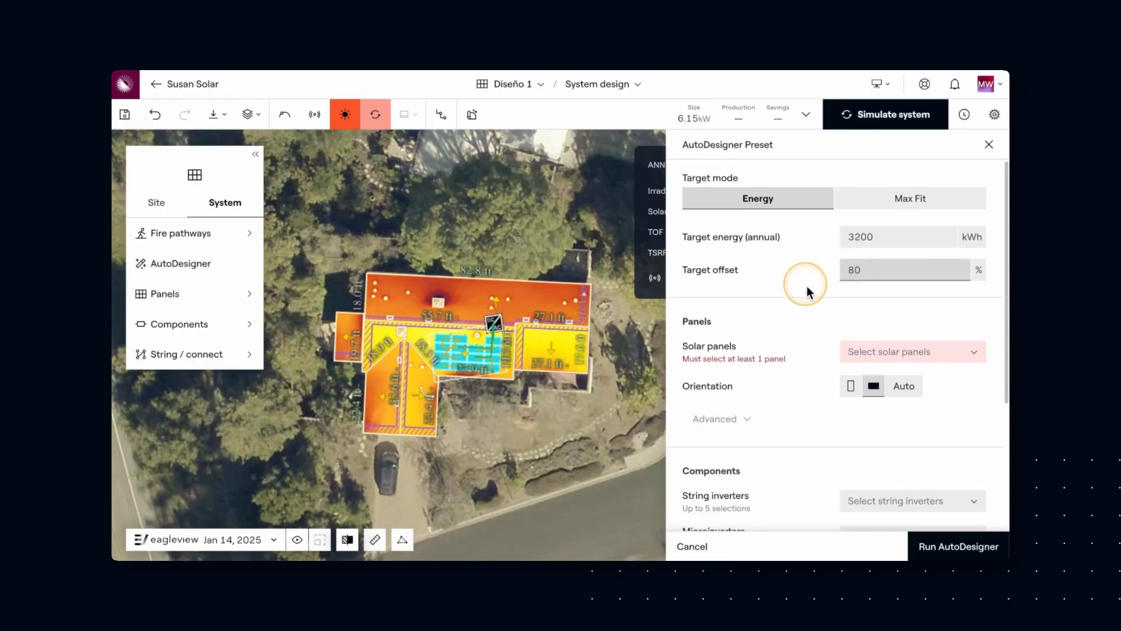
{"action": "left_click", "coordinate": [888, 362]}
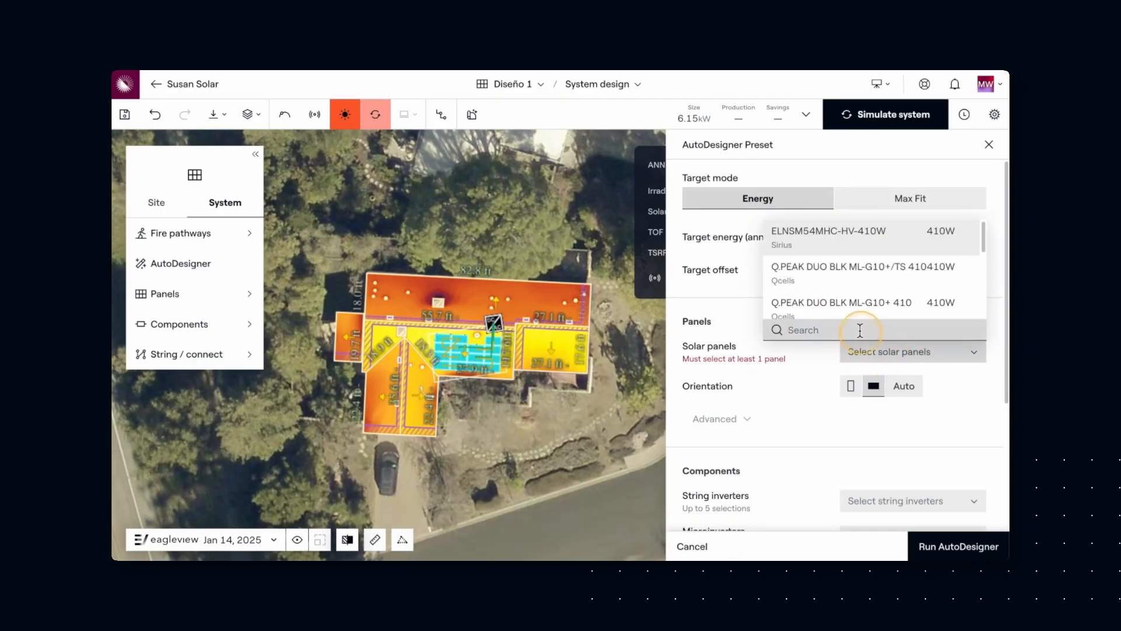
{"action": "left_click", "coordinate": [846, 273]}
{"action": "left_click", "coordinate": [868, 452]}
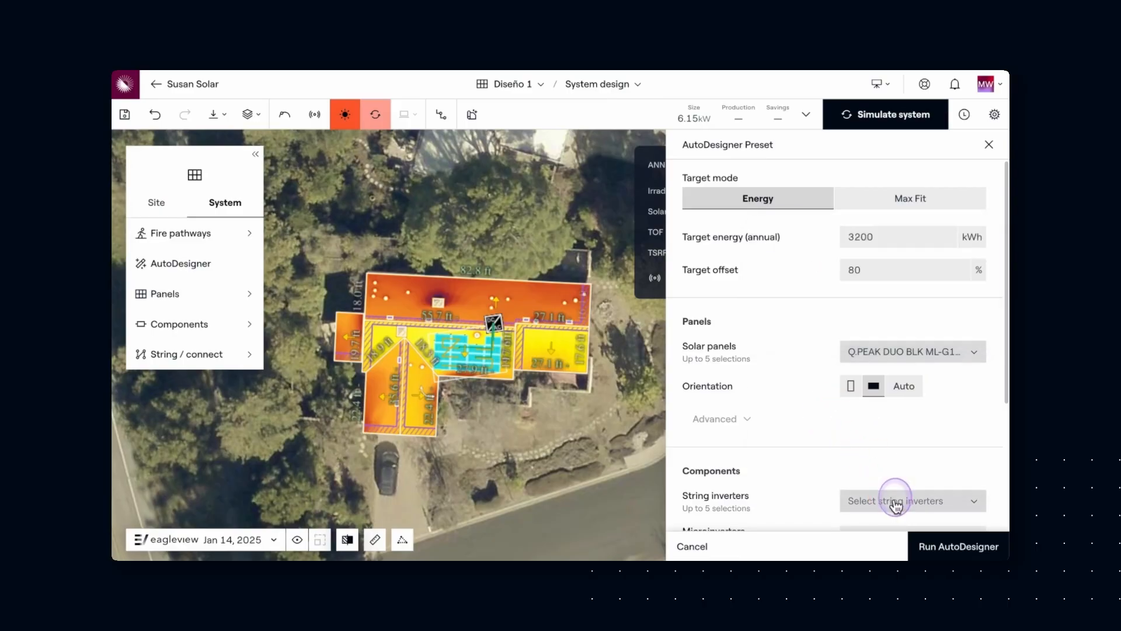
- Choose the E10_BDI (208V) string inverter for AutoDesigner and run it
{"action": "left_click", "coordinate": [890, 501]}
{"action": "left_click", "coordinate": [844, 421]}
{"action": "left_click", "coordinate": [724, 449]}
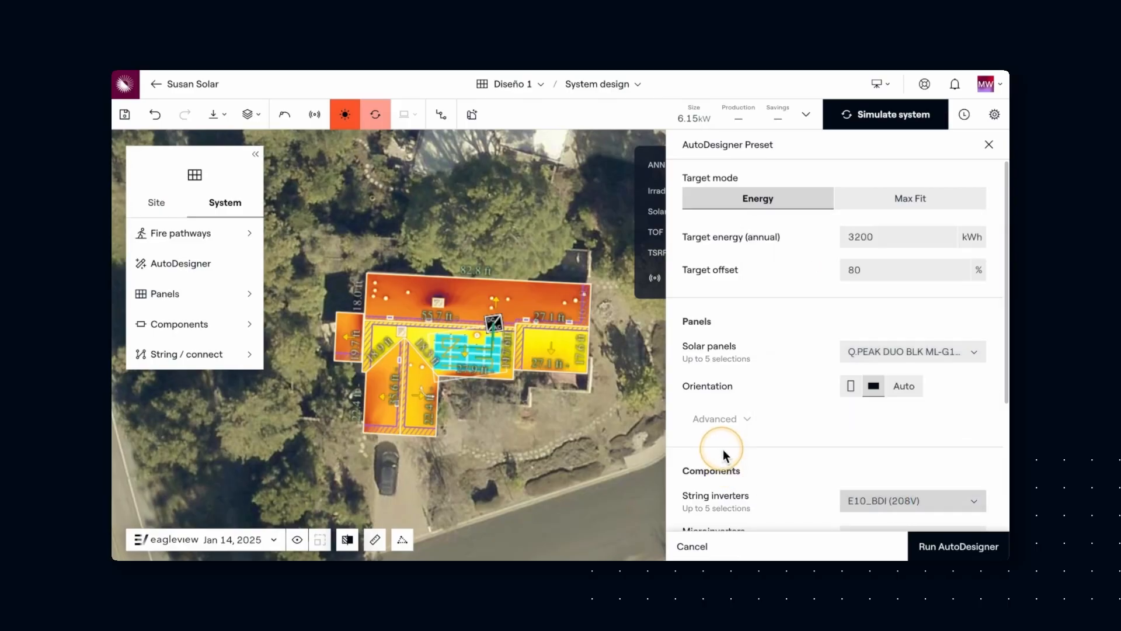
{"action": "left_click", "coordinate": [924, 539]}
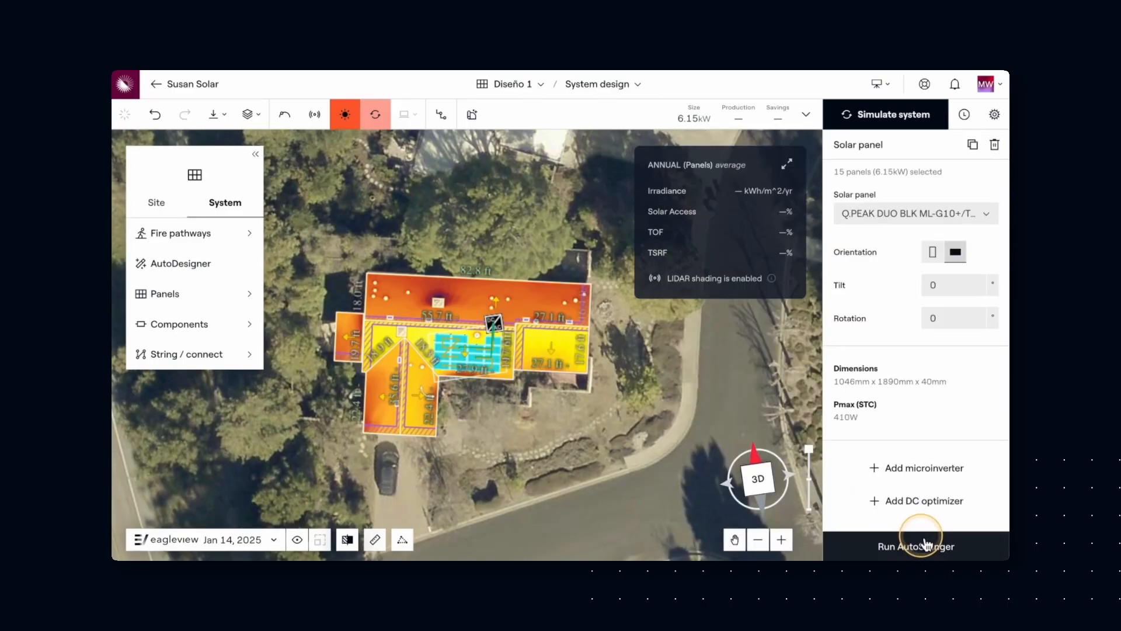
{"action": "left_click", "coordinate": [924, 543]}
{"action": "left_click", "coordinate": [925, 545]}
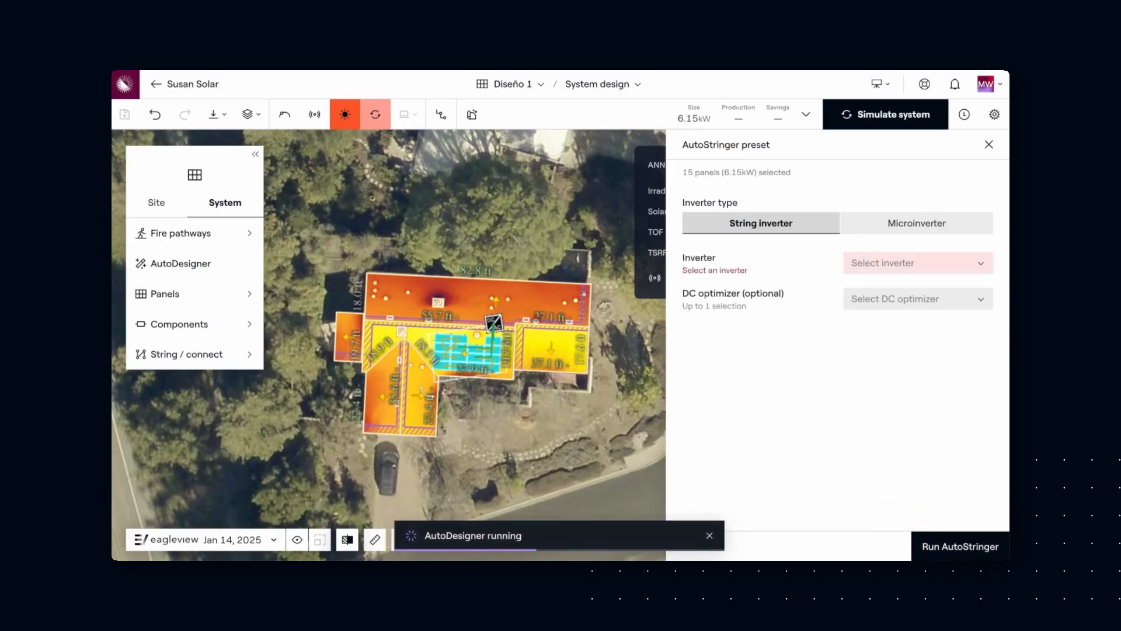
- Dismiss the AutoDesigner notification, select the southeast panel of the generated array, and simulate the system
{"action": "left_click", "coordinate": [710, 535]}
{"action": "scroll", "coordinate": [457, 383], "scroll_direction": "up", "scroll_amount": 3}
{"action": "scroll", "coordinate": [458, 382], "scroll_direction": "up", "scroll_amount": 3}
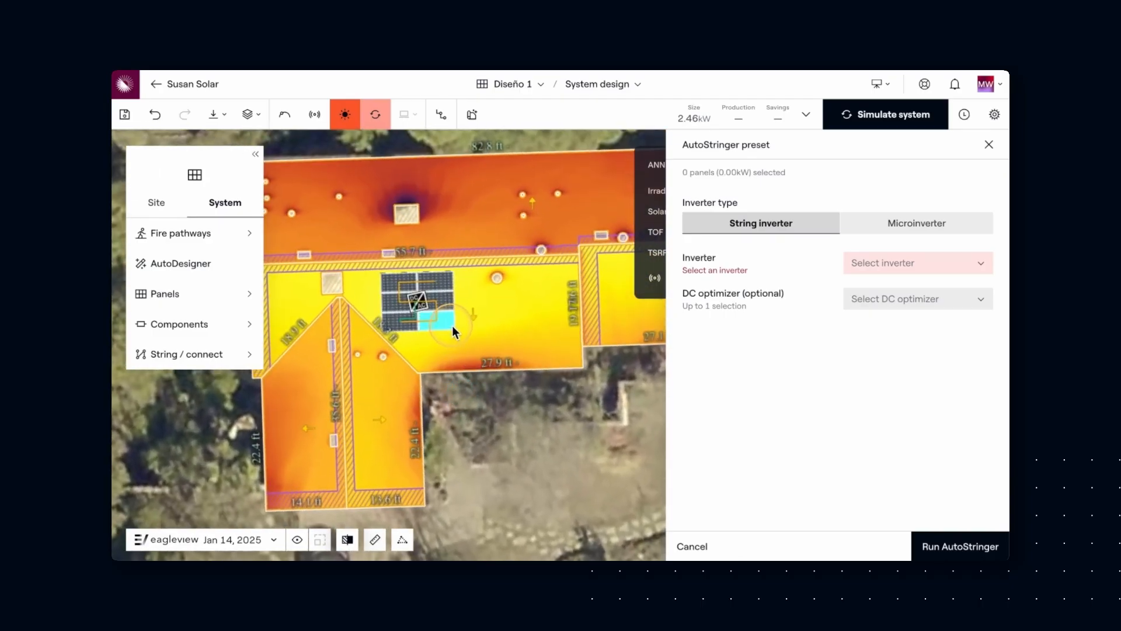
{"action": "left_click", "coordinate": [450, 325]}
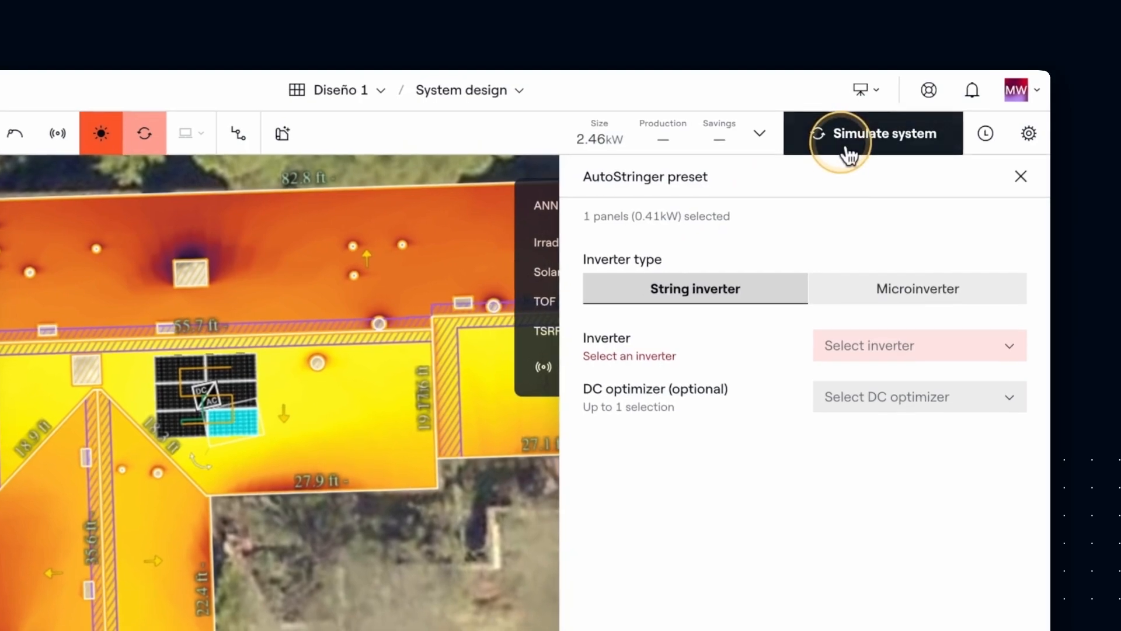
{"action": "left_click", "coordinate": [861, 118]}
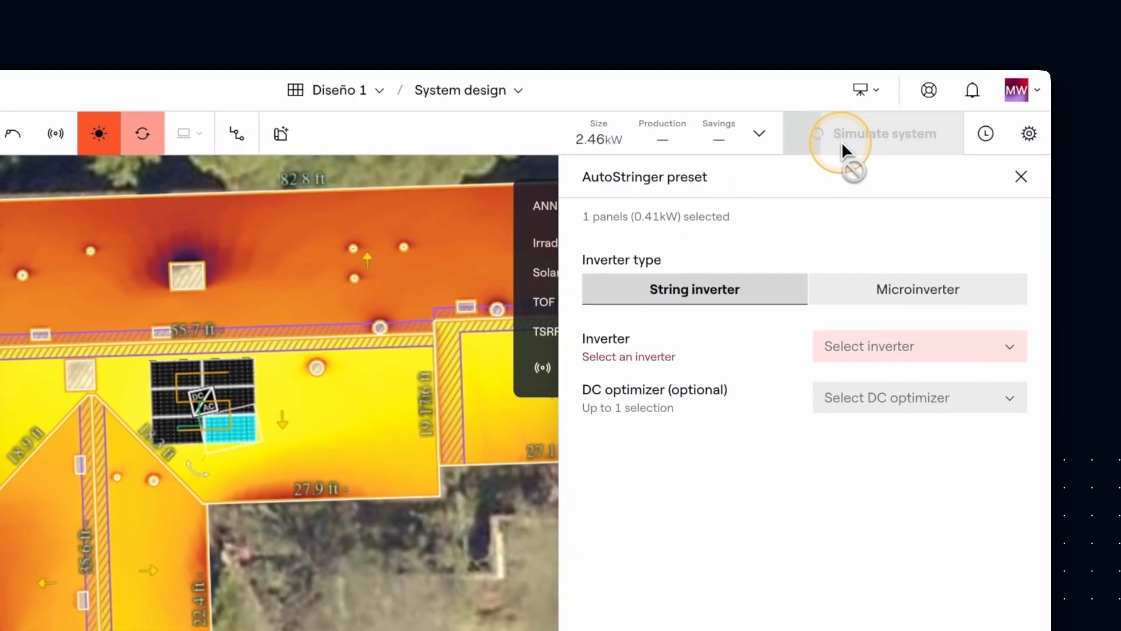
- Close the AutoStringer preset, dismiss the completed simulation notices, and review the system's production details
{"action": "left_click", "coordinate": [1021, 176]}
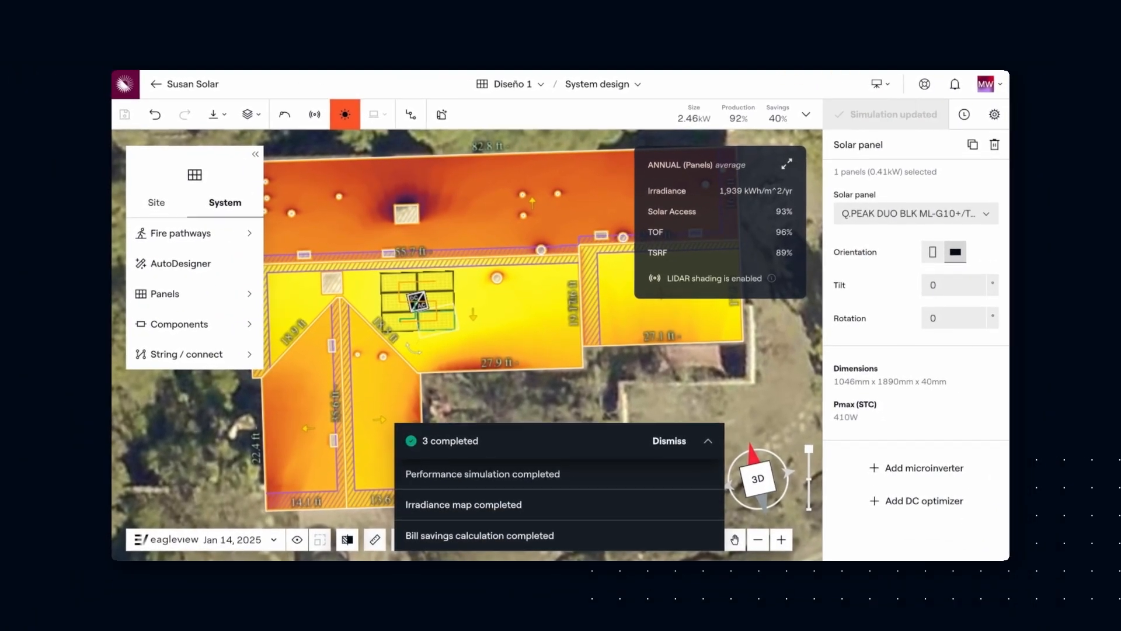
{"action": "left_click", "coordinate": [669, 441]}
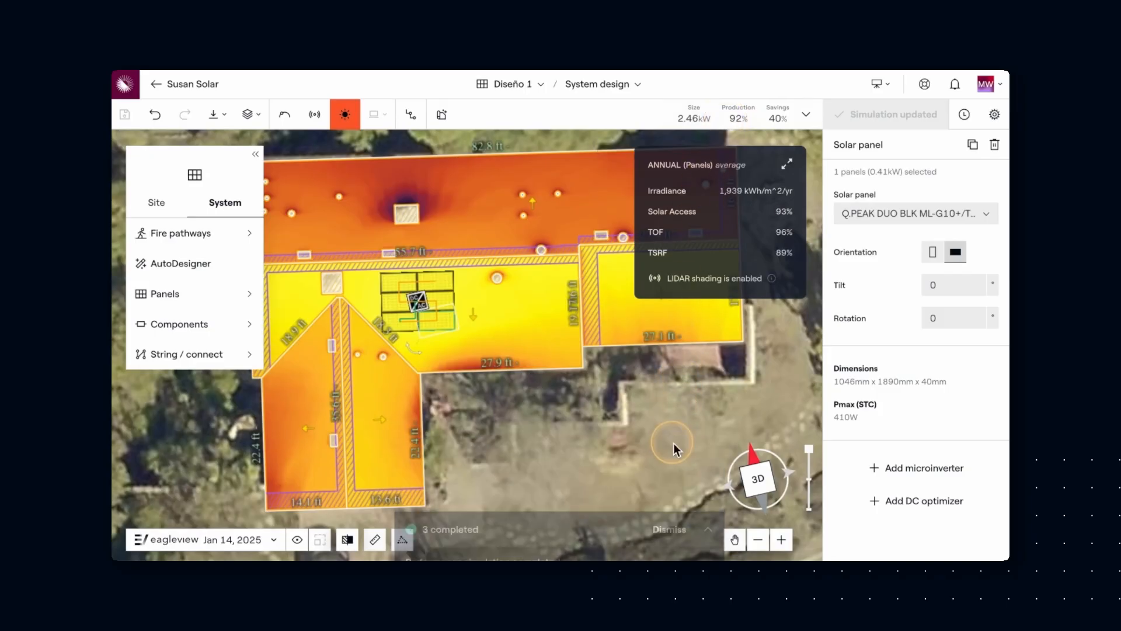
{"action": "left_click", "coordinate": [811, 119]}
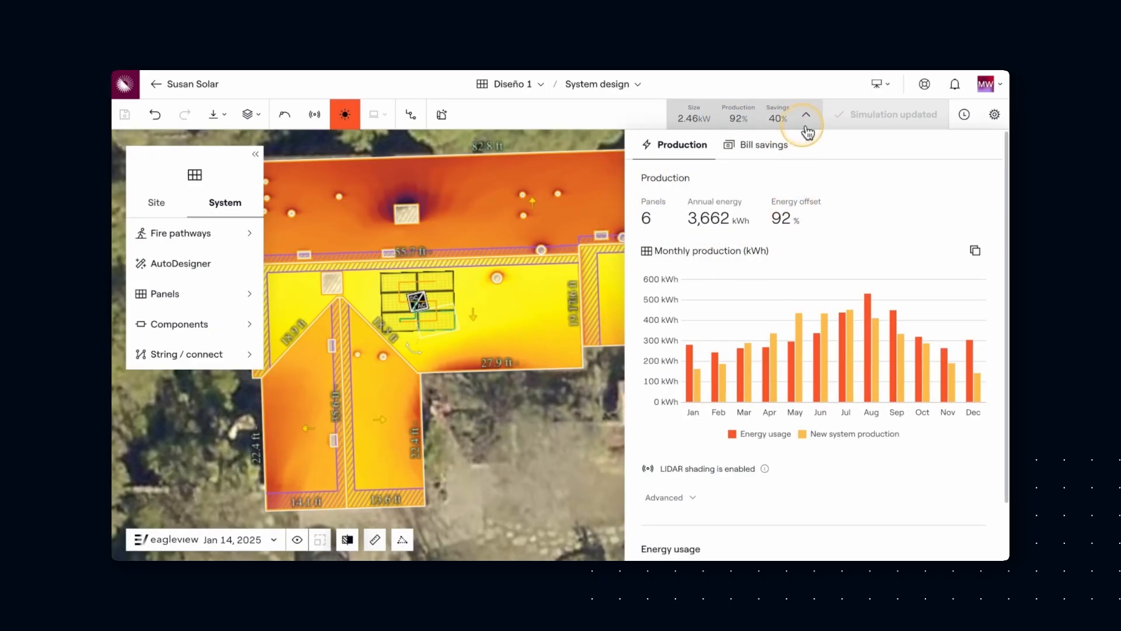
{"action": "left_click", "coordinate": [806, 120]}
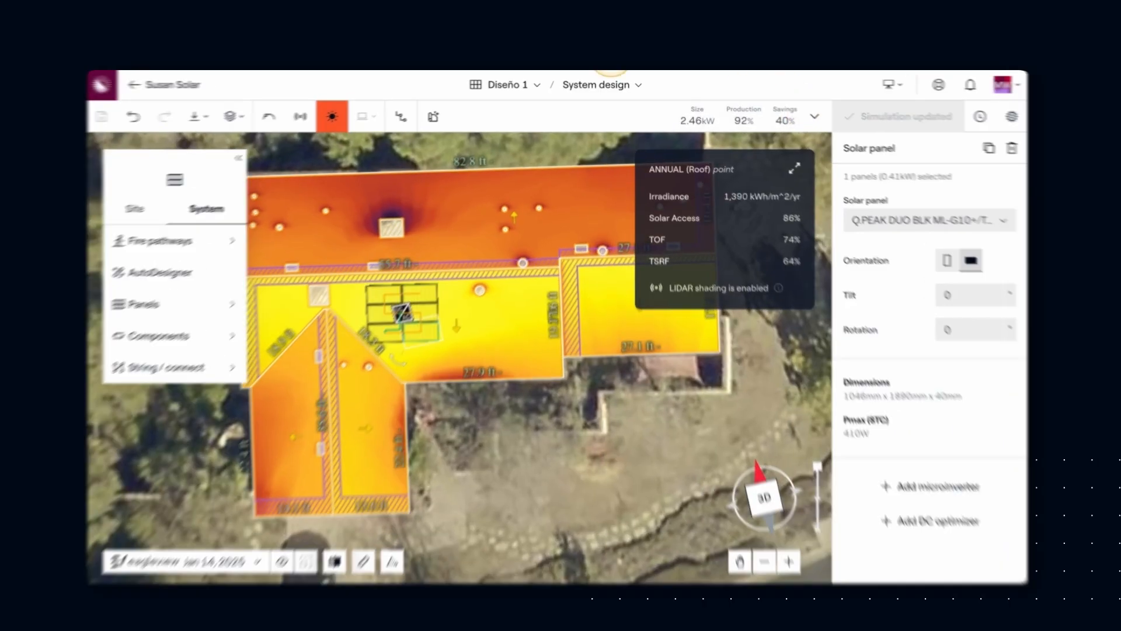
- Look over the design's other project pages and the export formats available for the design
{"action": "left_click", "coordinate": [619, 87]}
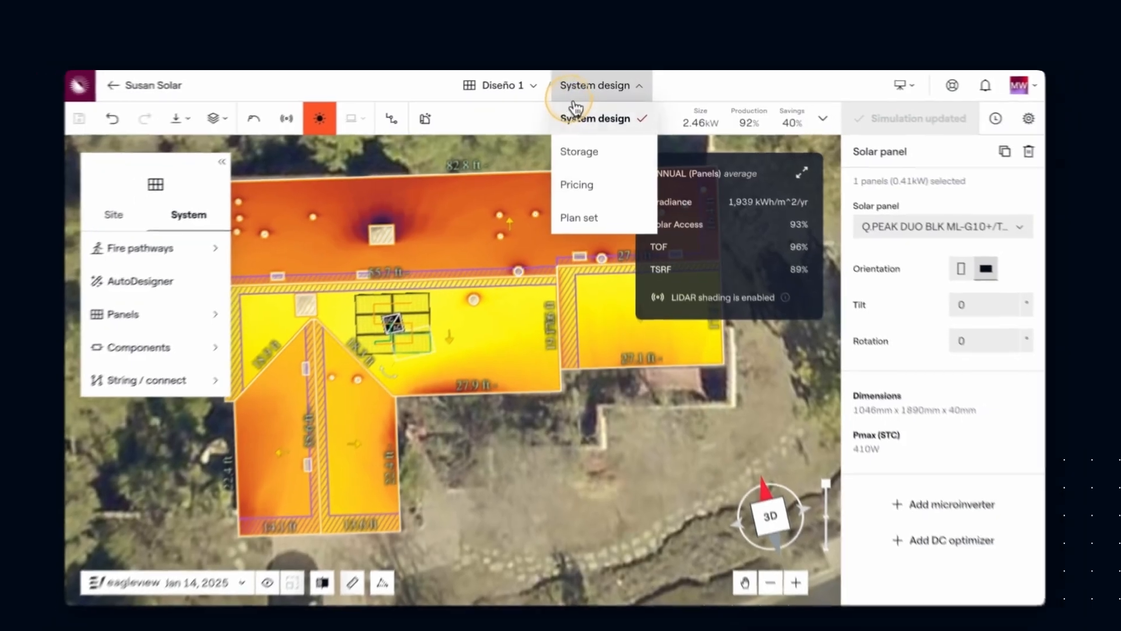
{"action": "left_click", "coordinate": [587, 90]}
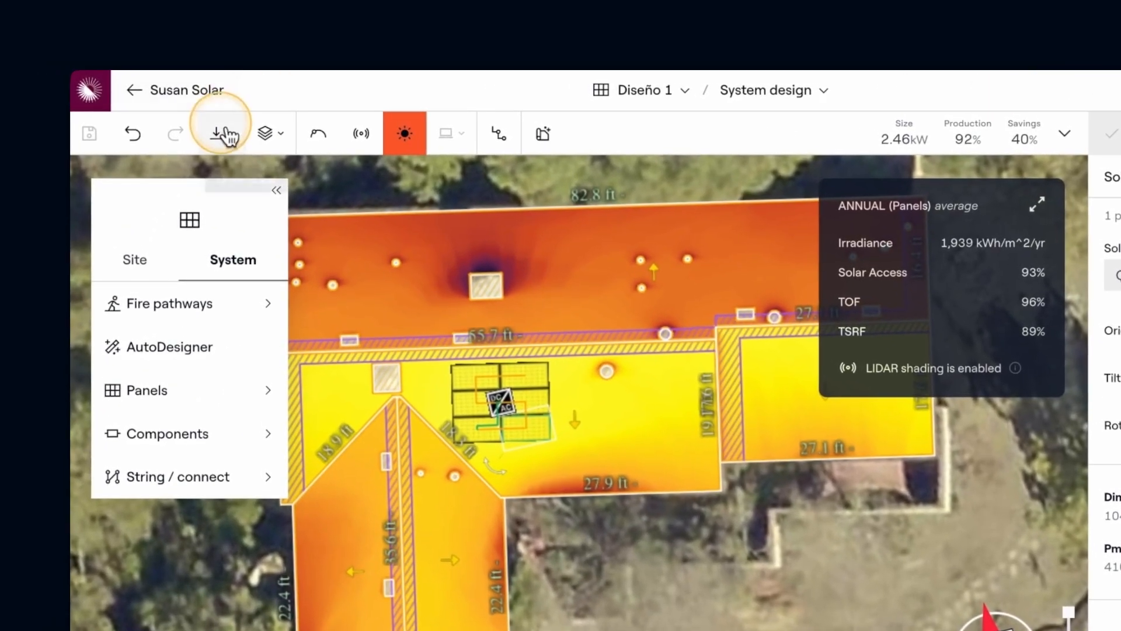
{"action": "left_click", "coordinate": [219, 116]}
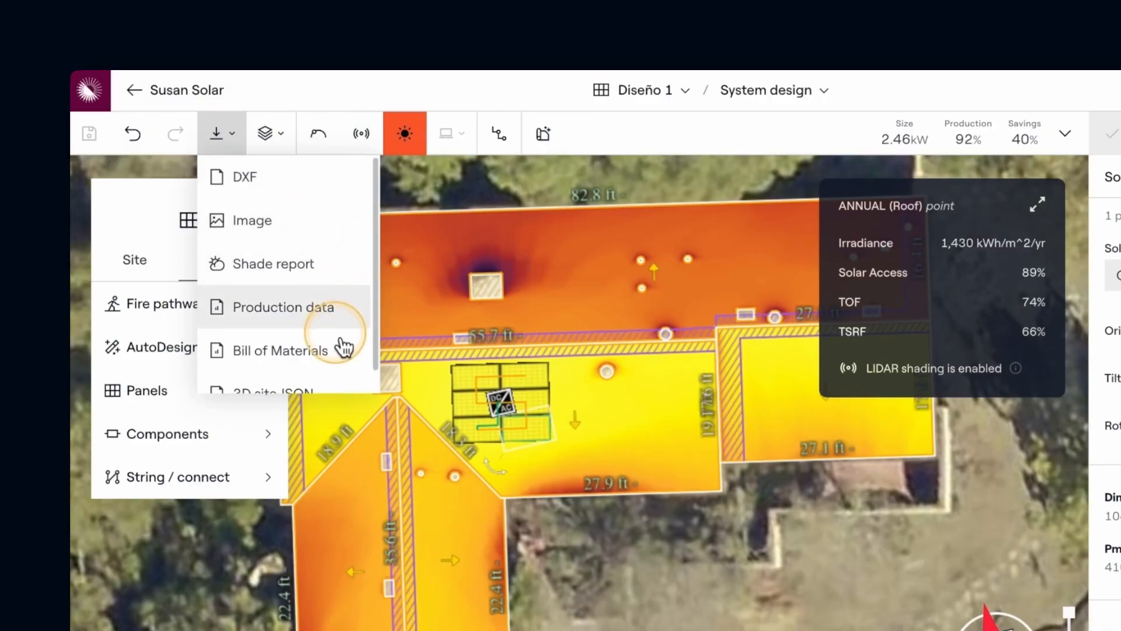
{"action": "left_click", "coordinate": [220, 136]}
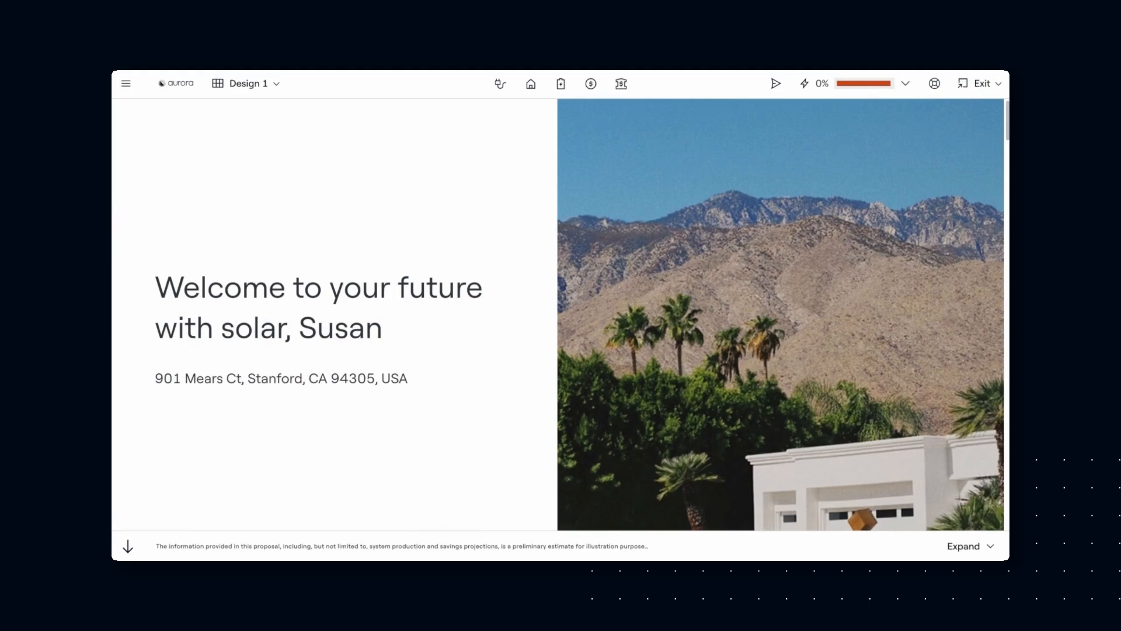
- Examine the proposal's energy usage, solar design breakdown, storage setup and storage details sections
{"action": "scroll", "coordinate": [447, 250], "scroll_direction": "down", "scroll_amount": 10}
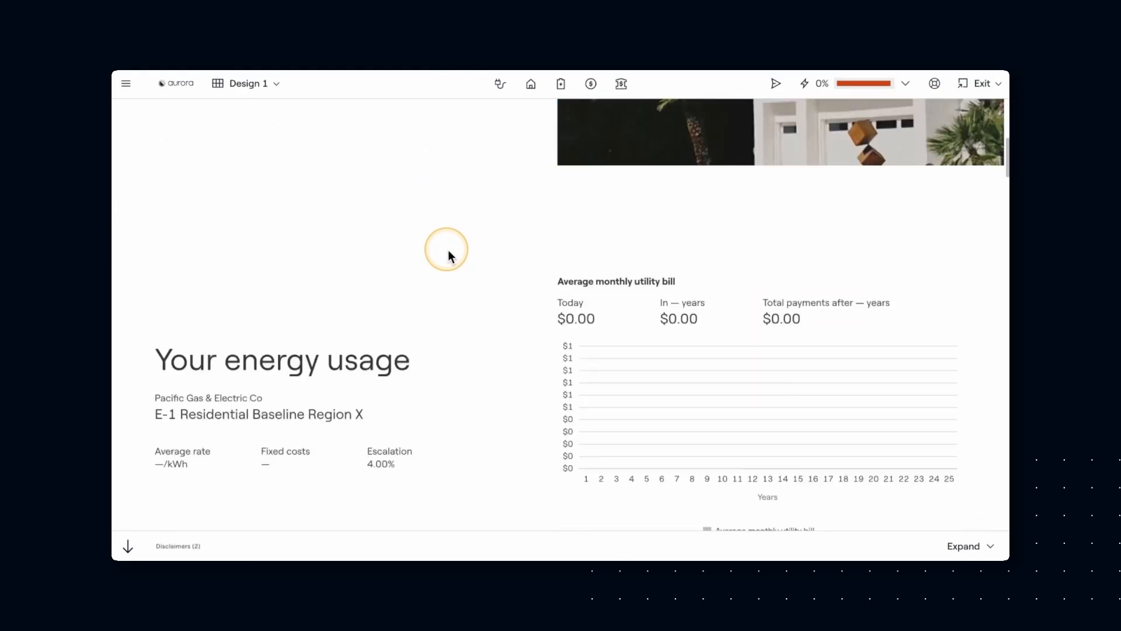
{"action": "scroll", "coordinate": [448, 252], "scroll_direction": "down", "scroll_amount": 5}
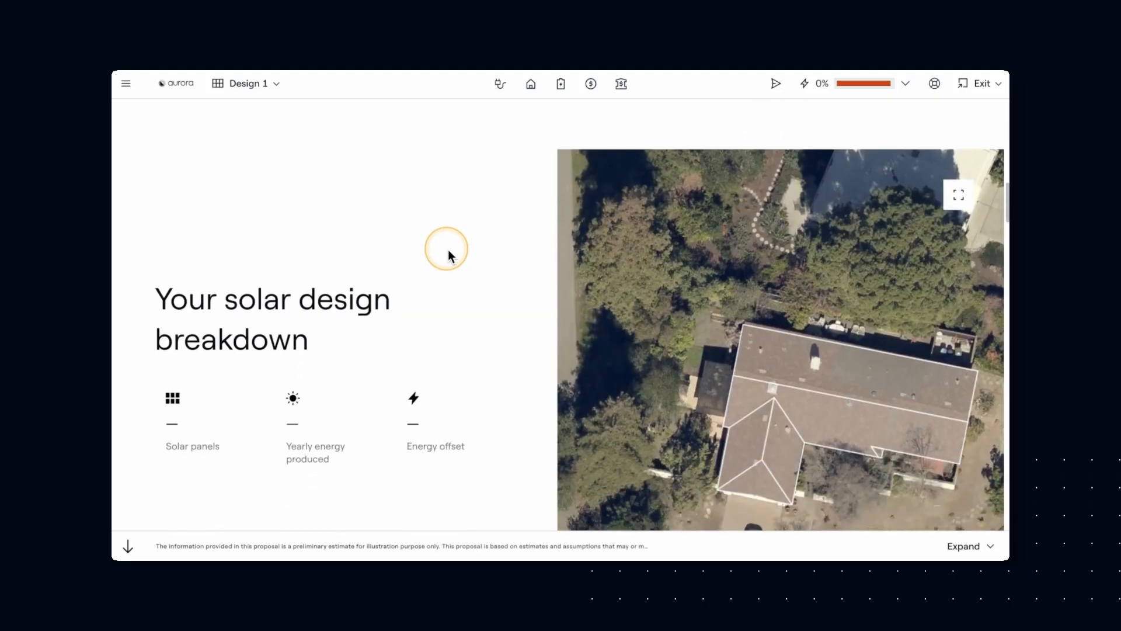
{"action": "scroll", "coordinate": [448, 252], "scroll_direction": "down", "scroll_amount": 8}
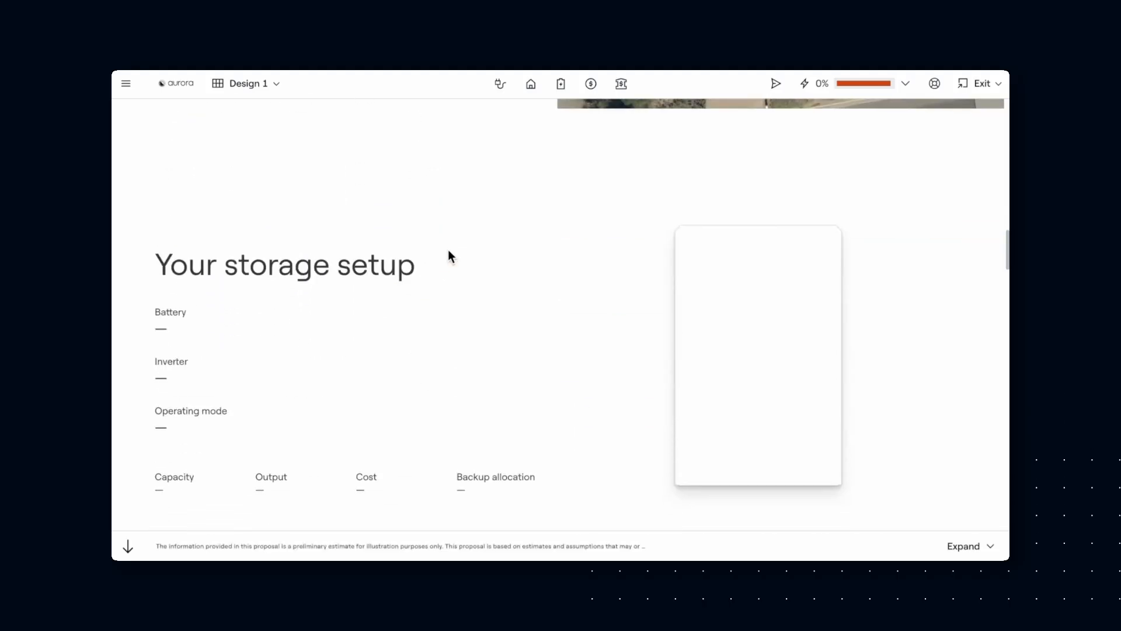
{"action": "scroll", "coordinate": [449, 251], "scroll_direction": "down", "scroll_amount": 7}
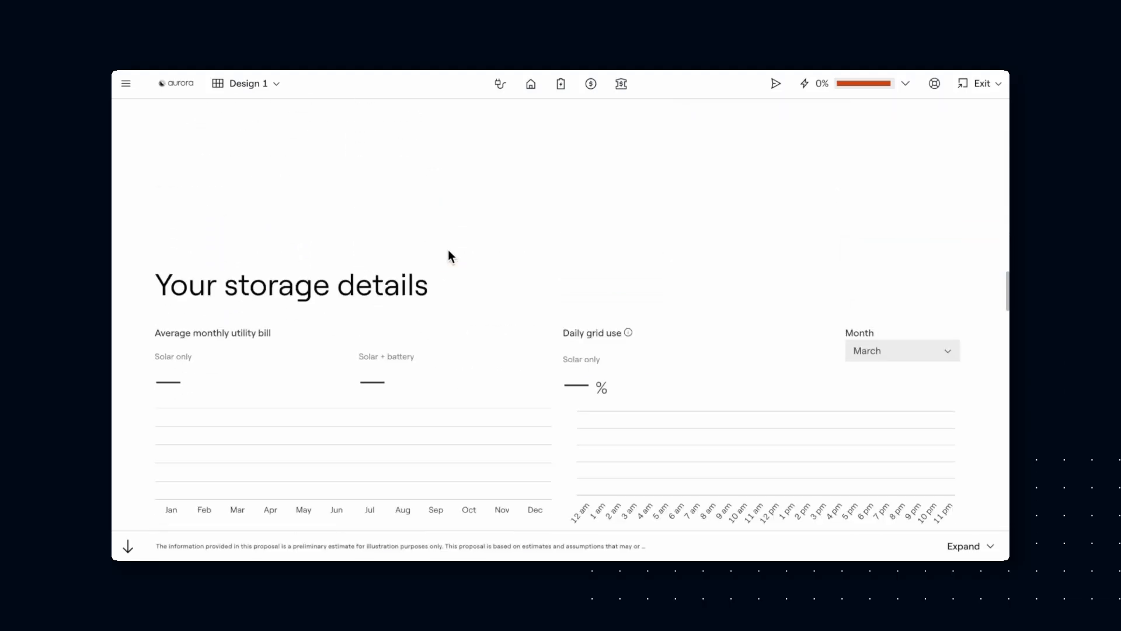
{"action": "scroll", "coordinate": [449, 251], "scroll_direction": "up", "scroll_amount": 15}
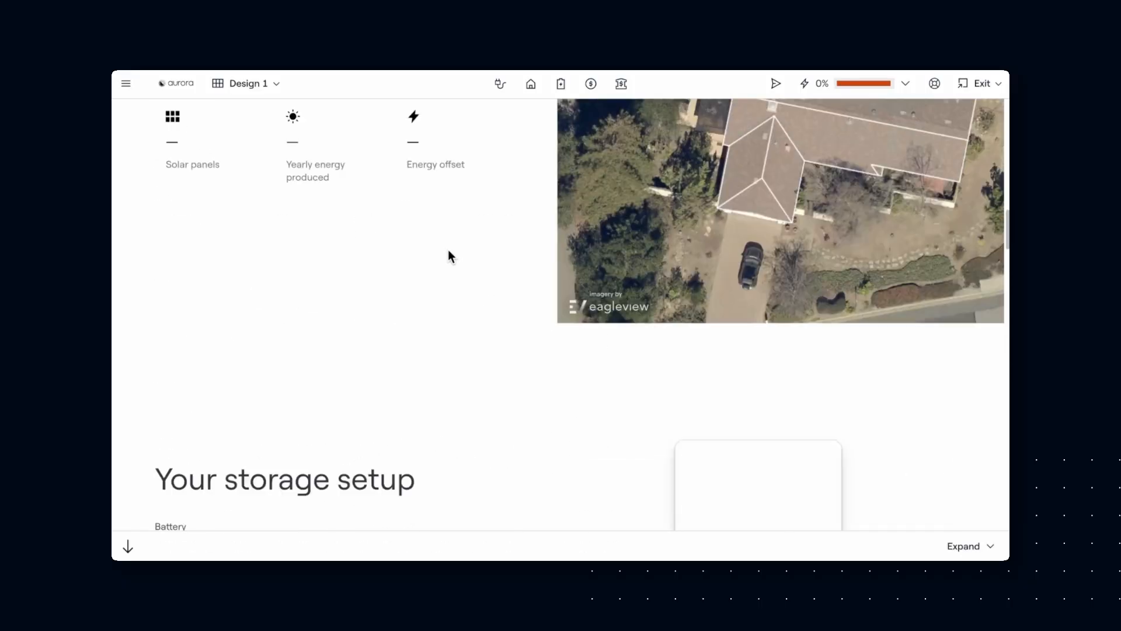
{"action": "scroll", "coordinate": [448, 255], "scroll_direction": "up", "scroll_amount": 8}
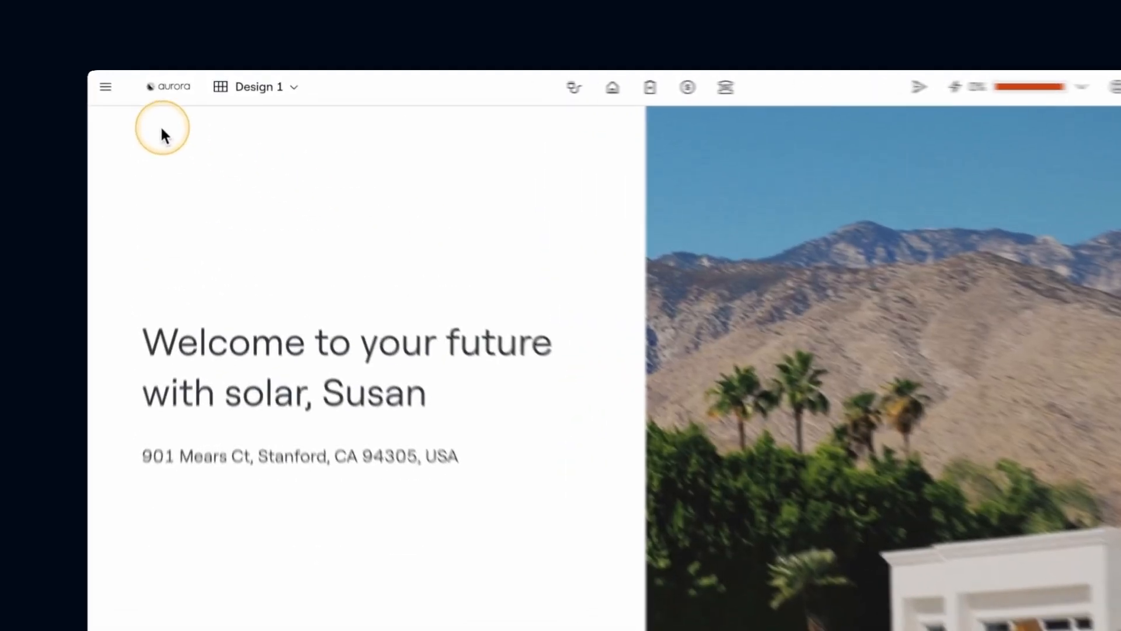
- Submit the proposal setup with the Starter template, keeping its sections enabled for presentation mode and for web and PDF leave-behinds
{"action": "left_click", "coordinate": [125, 83]}
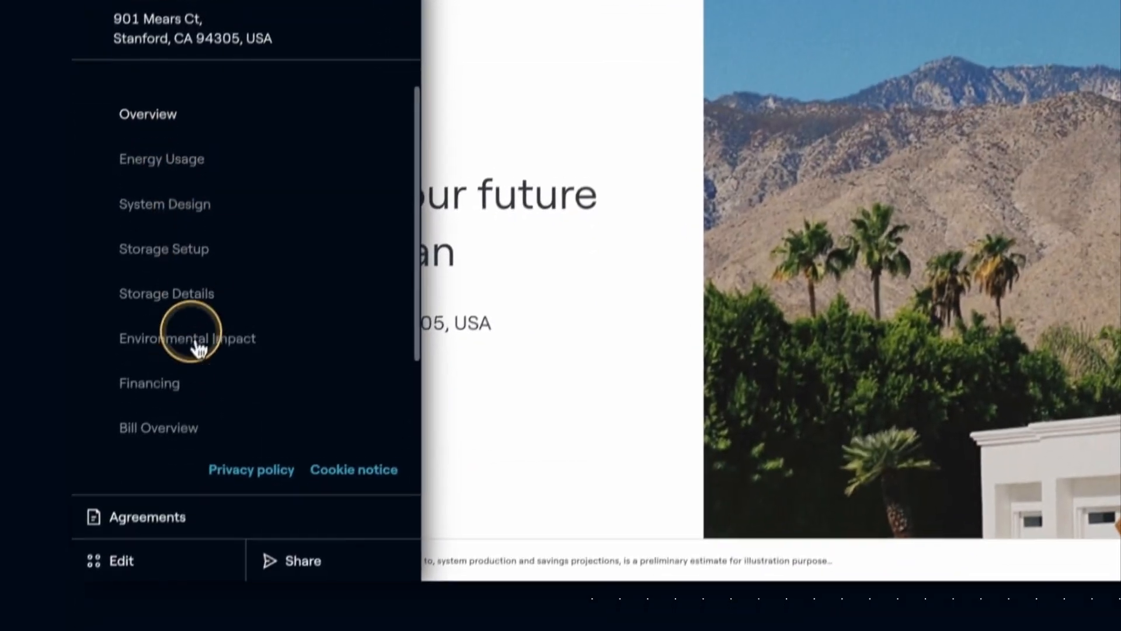
{"action": "left_click", "coordinate": [144, 630]}
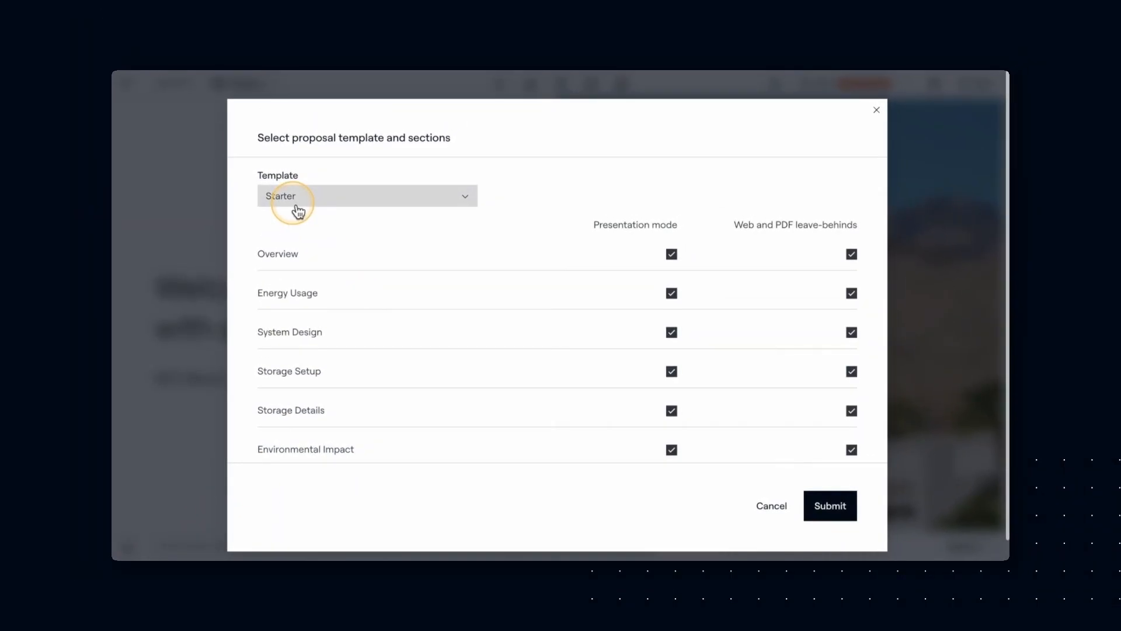
{"action": "left_click", "coordinate": [297, 207]}
{"action": "left_click", "coordinate": [298, 206]}
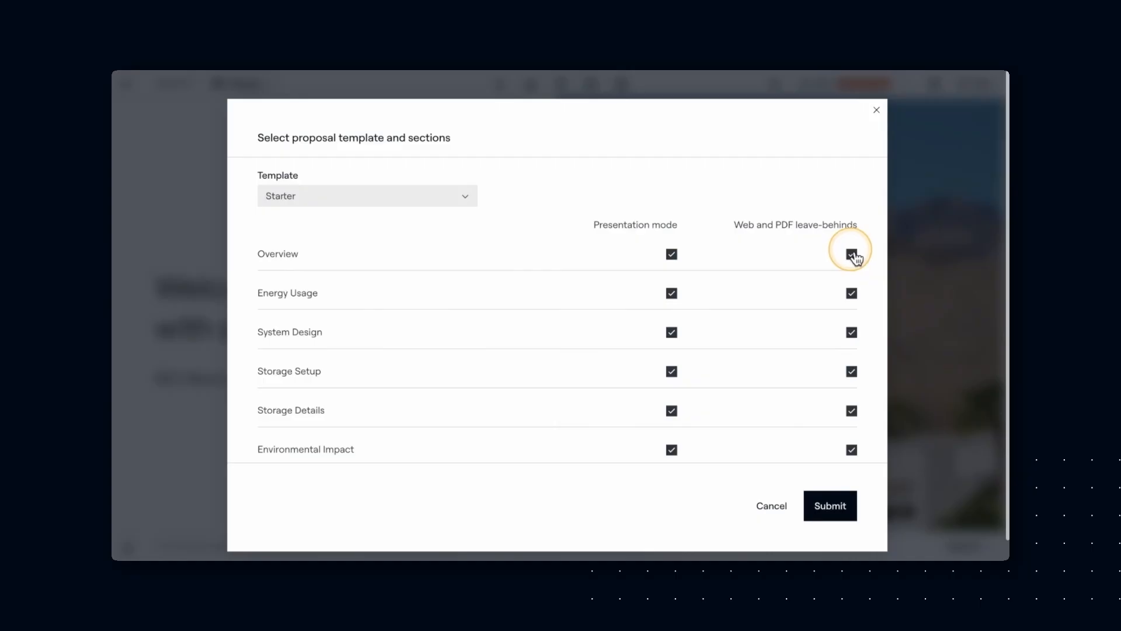
{"action": "left_click", "coordinate": [847, 503]}
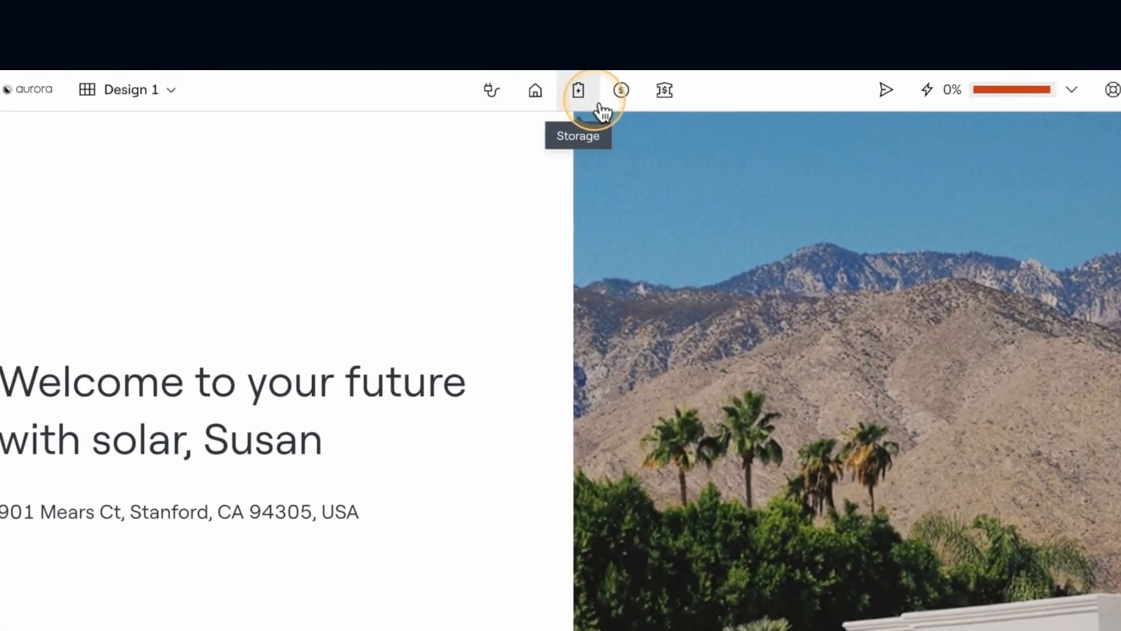
- Open the proposal's energy usage page and look through the post-solar rate choices and usage input methods
{"action": "left_click", "coordinate": [491, 96]}
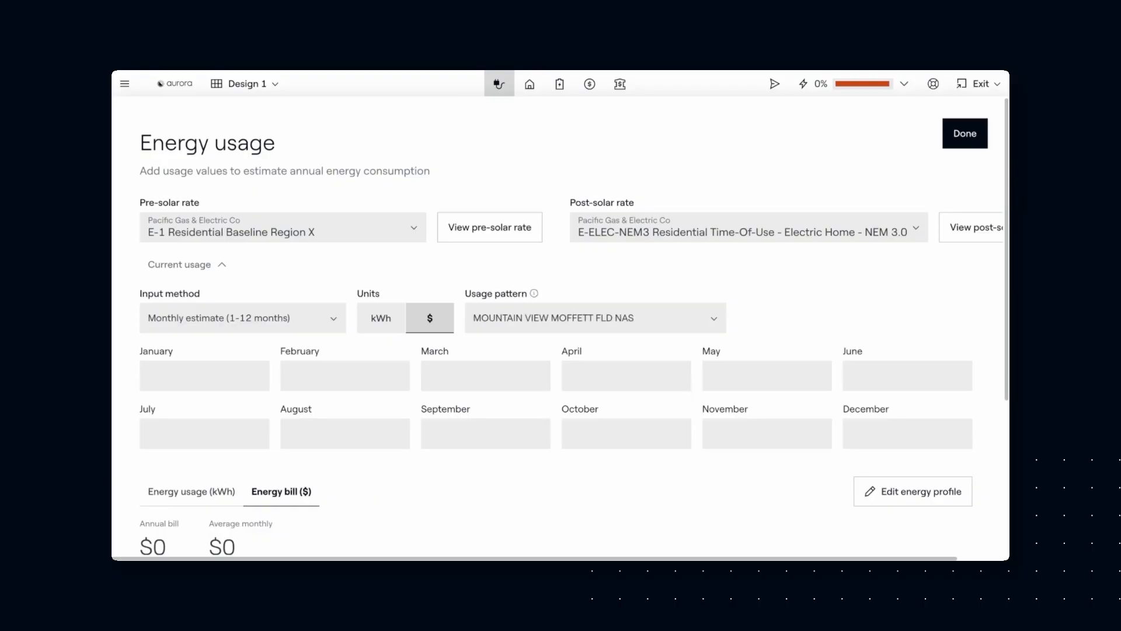
{"action": "left_click", "coordinate": [609, 231]}
{"action": "left_click", "coordinate": [609, 231]}
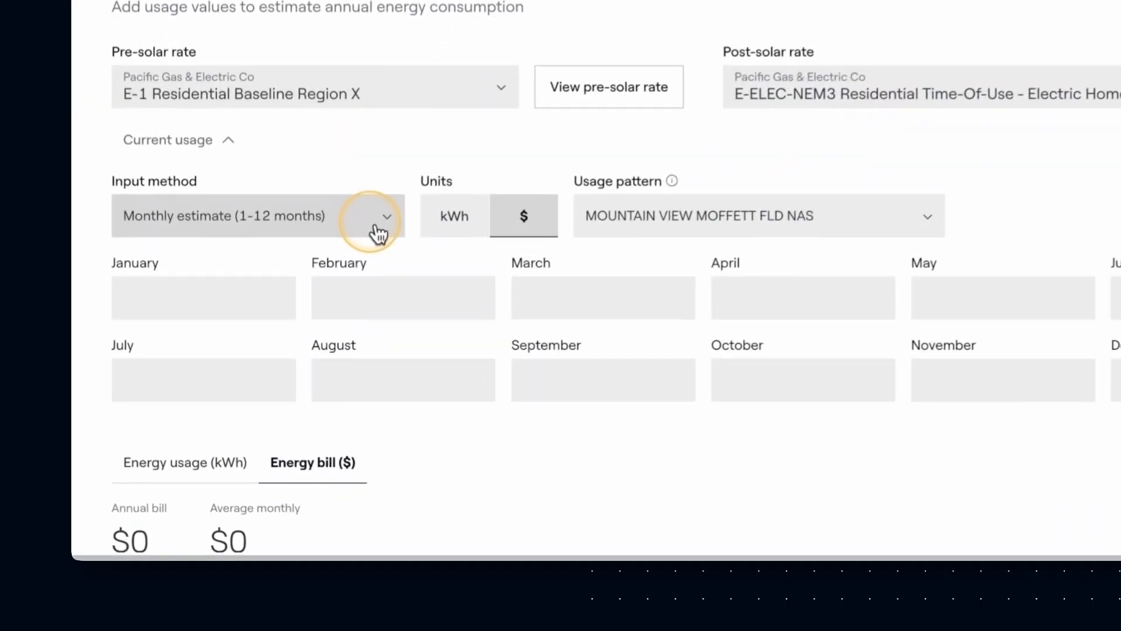
{"action": "left_click", "coordinate": [380, 230]}
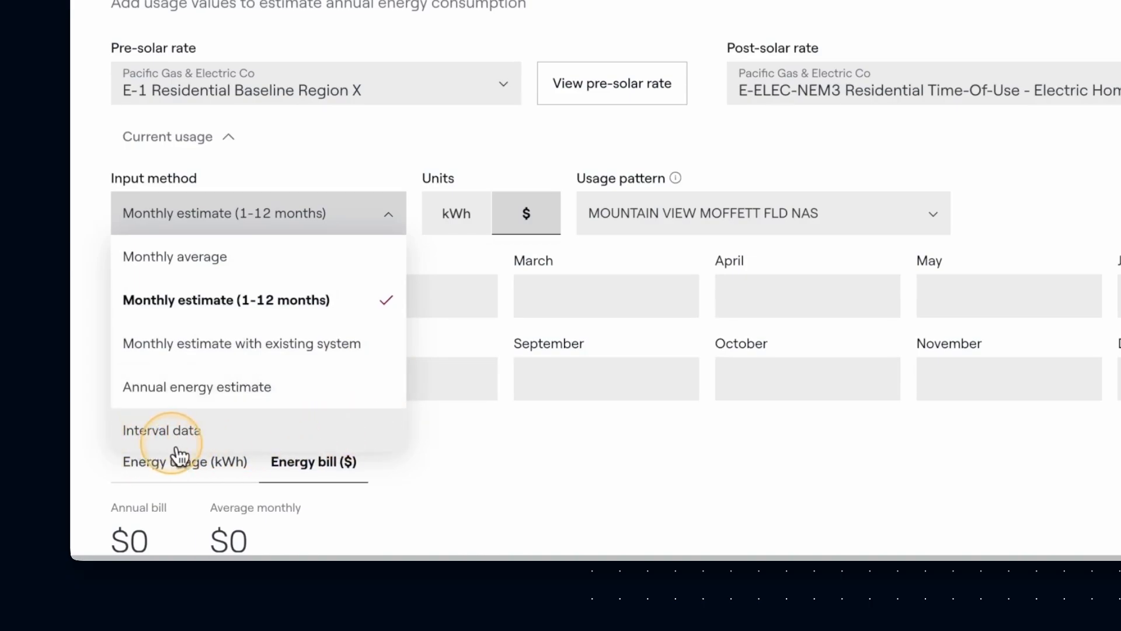
{"action": "left_click", "coordinate": [386, 216]}
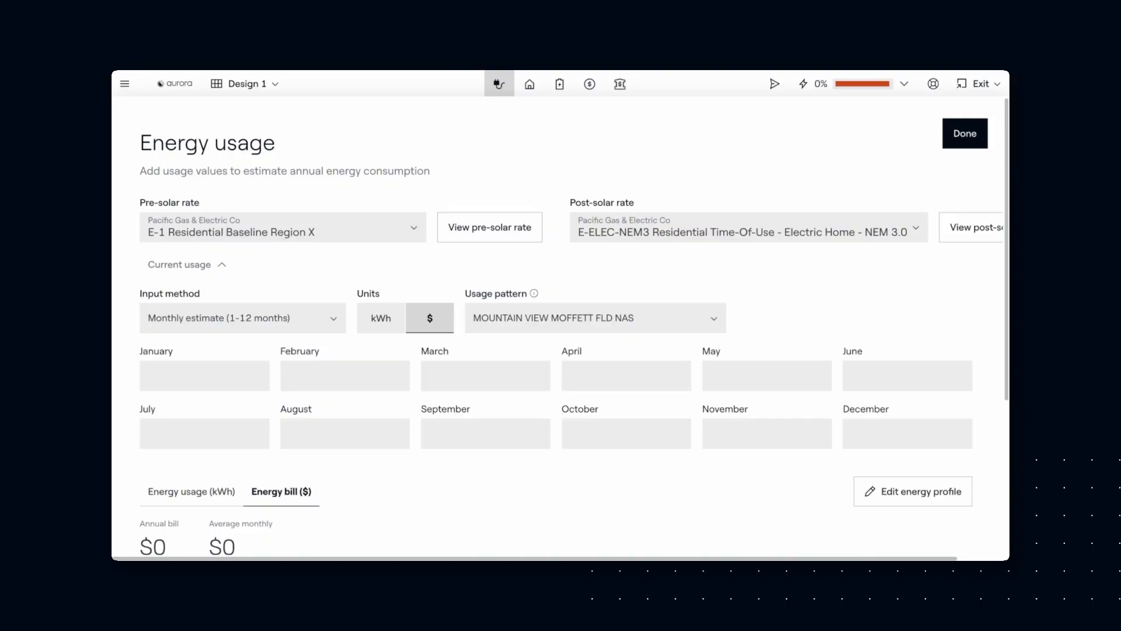
- Enter $200 as the March energy bill and check the energy optimizations offered for the energy profile
{"action": "left_click", "coordinate": [448, 371]}
{"action": "type", "text": "200"}
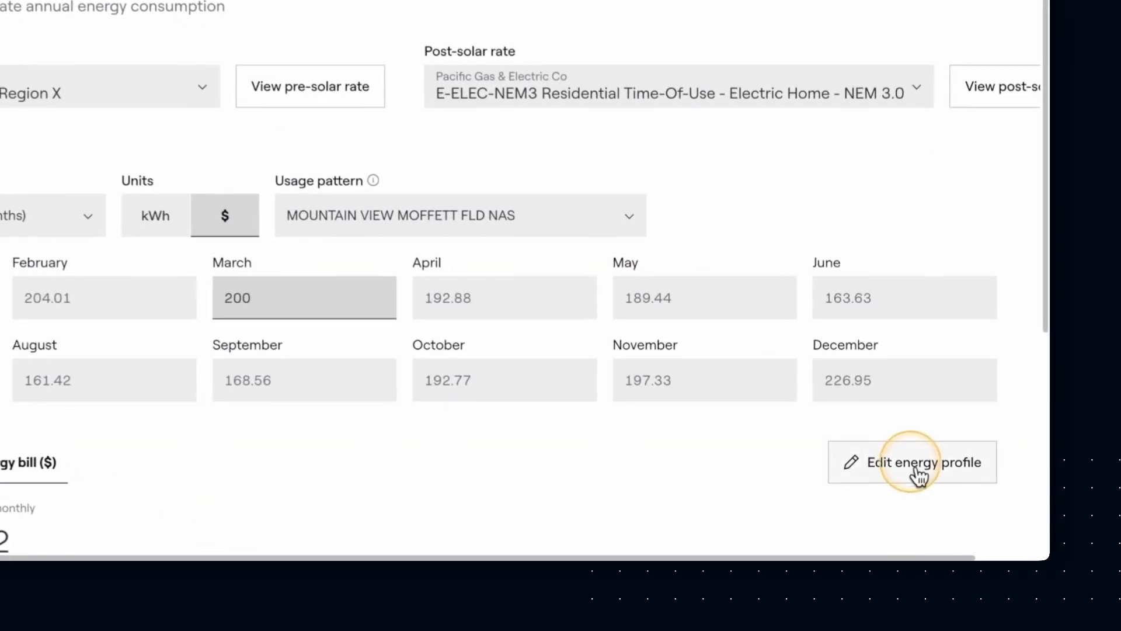
{"action": "left_click", "coordinate": [913, 493]}
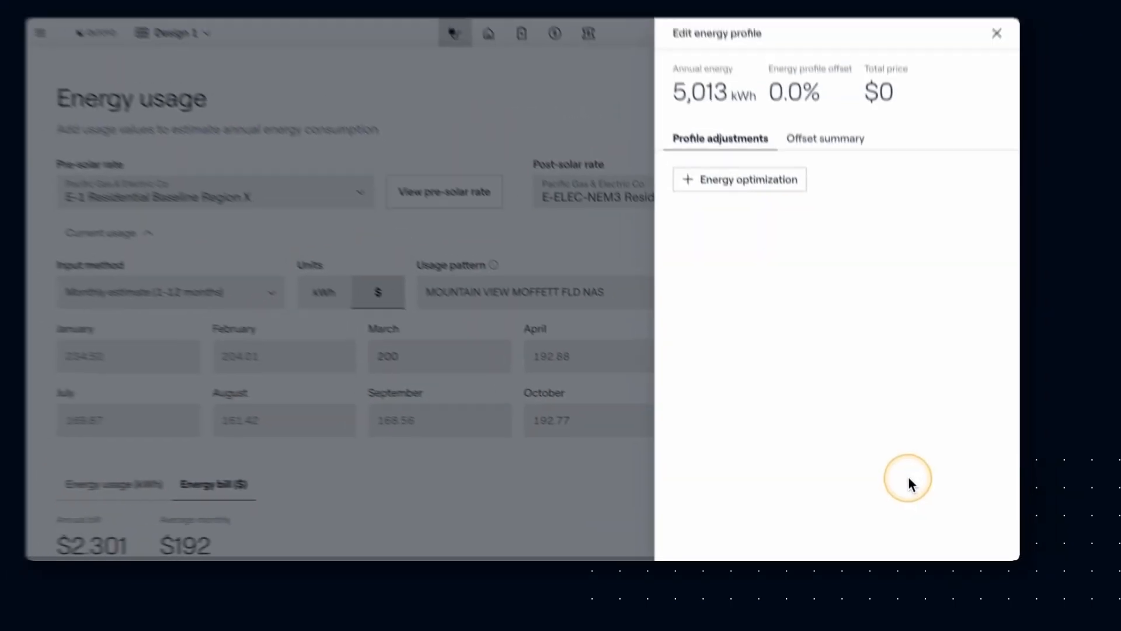
{"action": "left_click", "coordinate": [753, 215]}
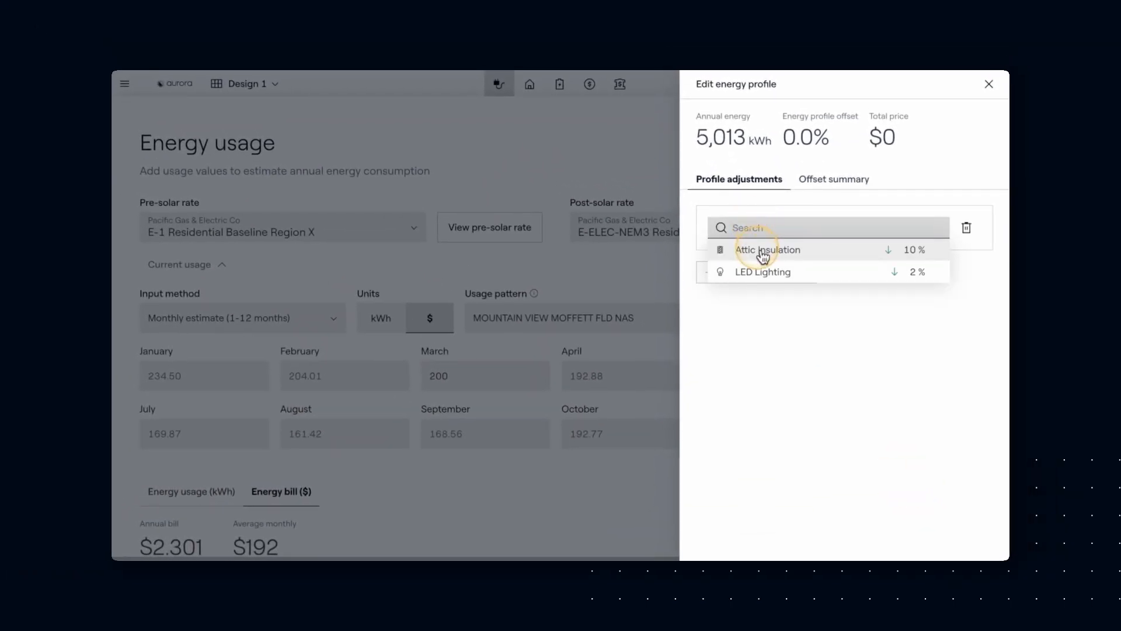
{"action": "left_click", "coordinate": [988, 84]}
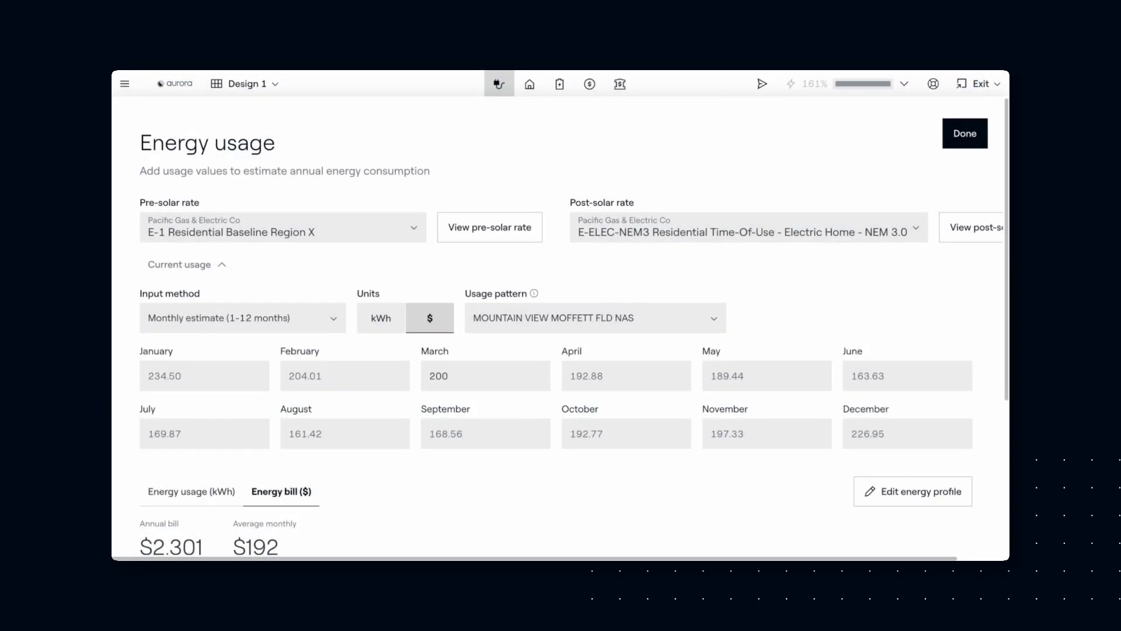
{"action": "left_click", "coordinate": [499, 84]}
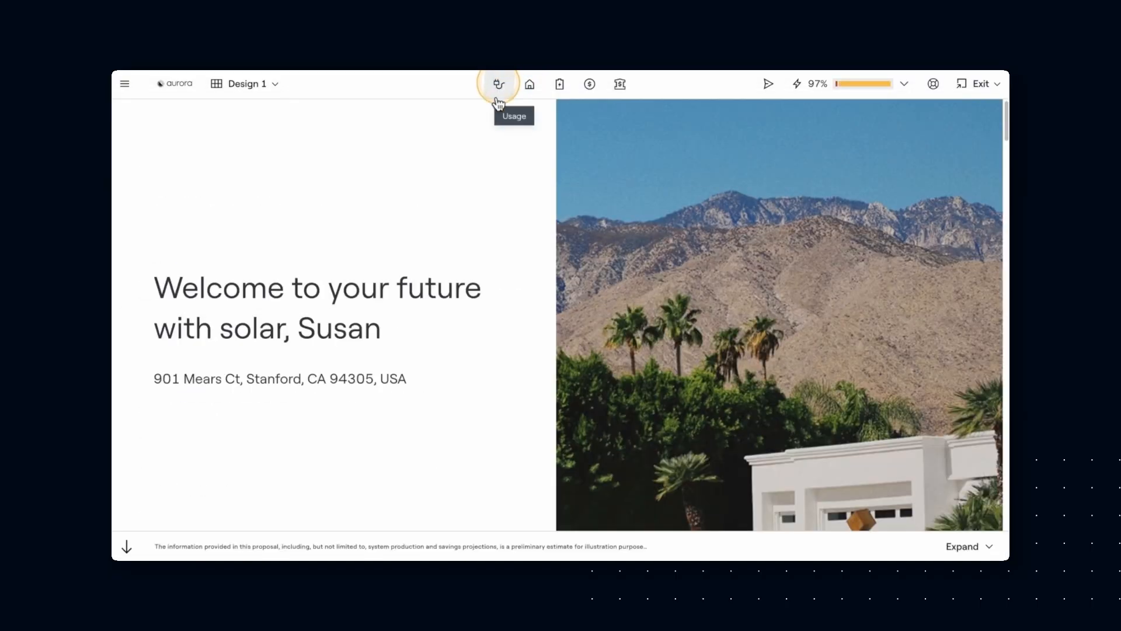
- Review the proposal's energy usage section with its average monthly utility bill chart
{"action": "left_click", "coordinate": [475, 165]}
{"action": "scroll", "coordinate": [475, 167], "scroll_direction": "down", "scroll_amount": 5}
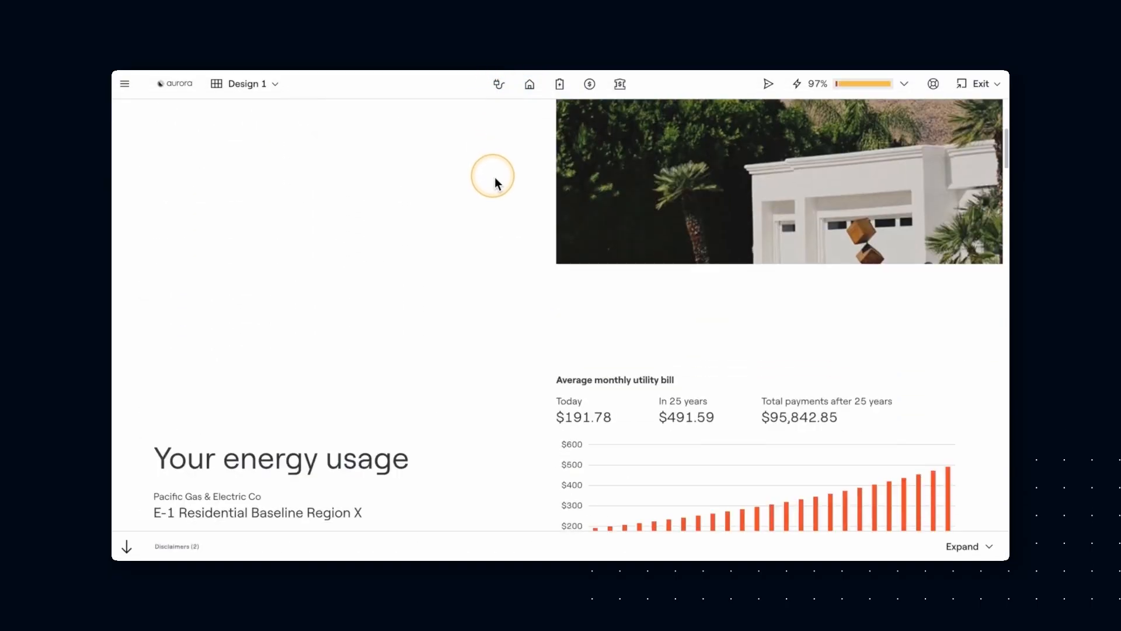
{"action": "scroll", "coordinate": [495, 179], "scroll_direction": "down", "scroll_amount": 2}
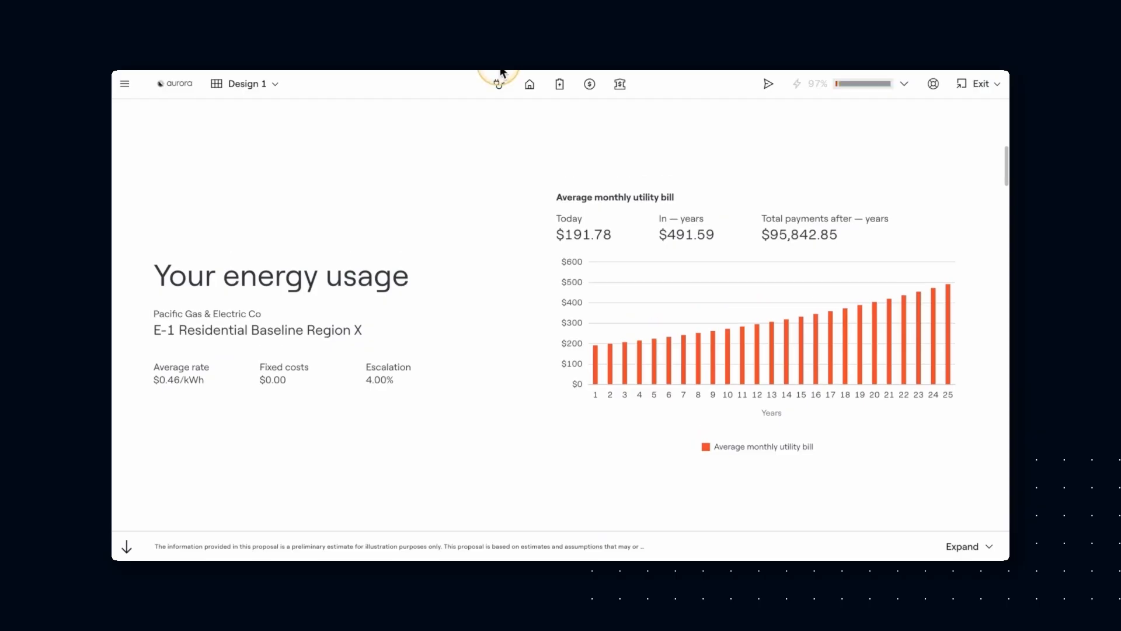
- Generate the house's roof in the proposal's design view with Aurora AI Roof and keep the detected faces
{"action": "left_click", "coordinate": [530, 85]}
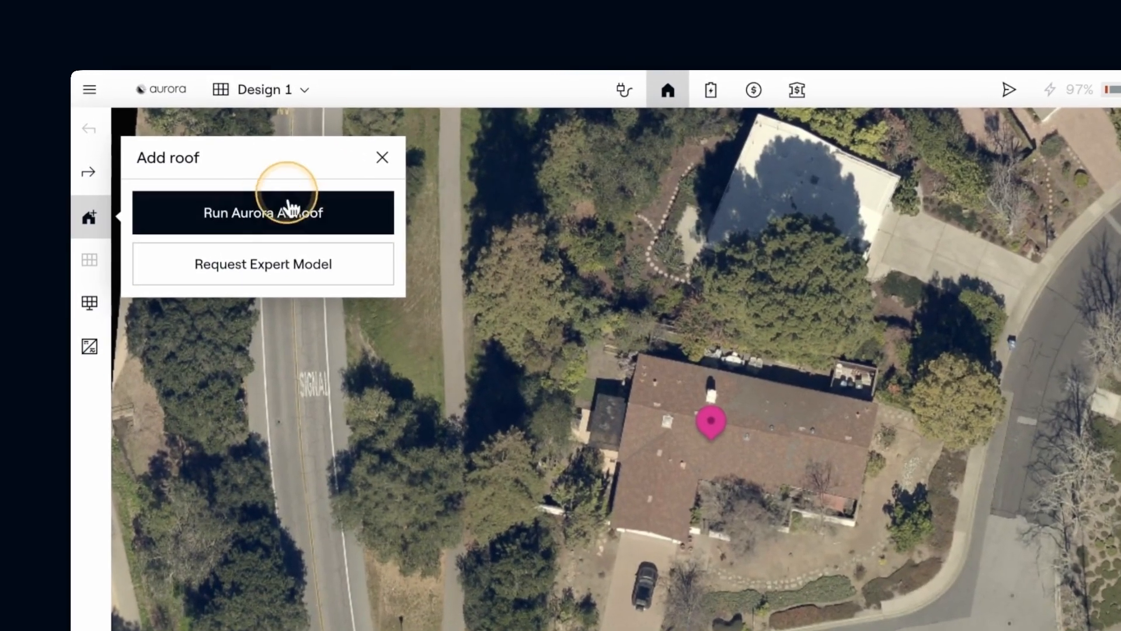
{"action": "left_click", "coordinate": [247, 168]}
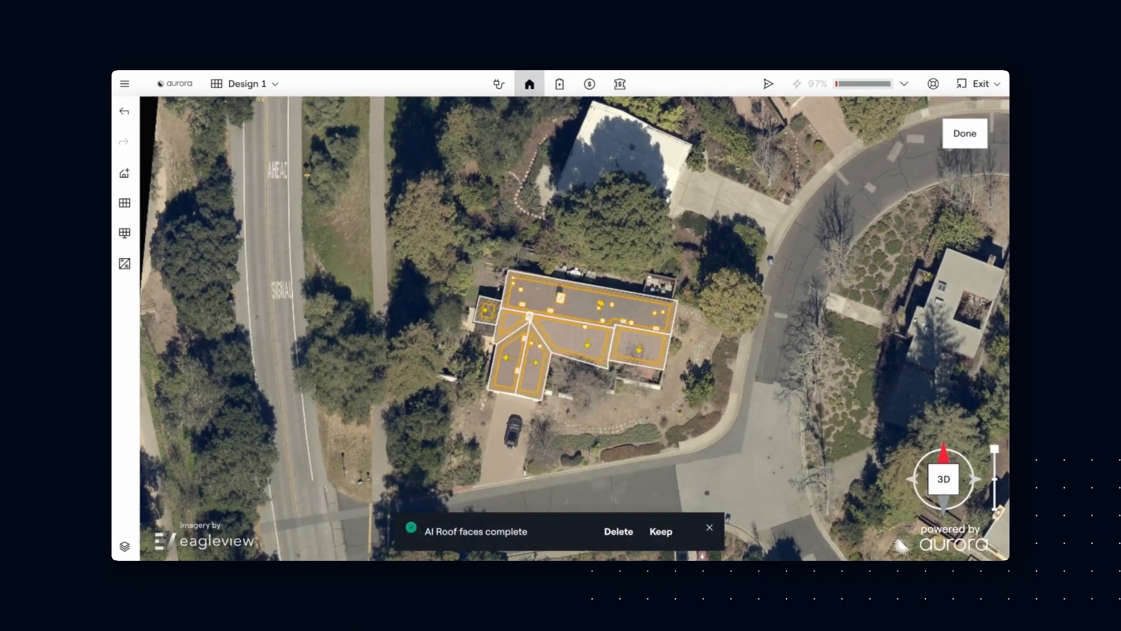
{"action": "left_click", "coordinate": [661, 531]}
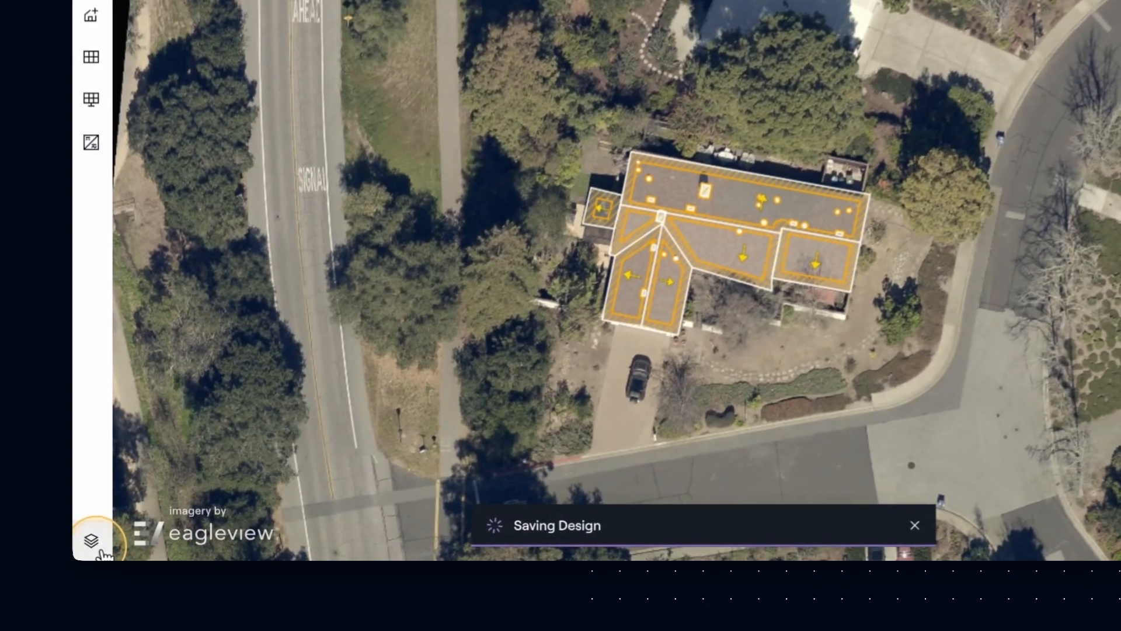
- Show the LIDAR layer over the site and inspect the point cloud around the modelled roof
{"action": "left_click", "coordinate": [111, 545]}
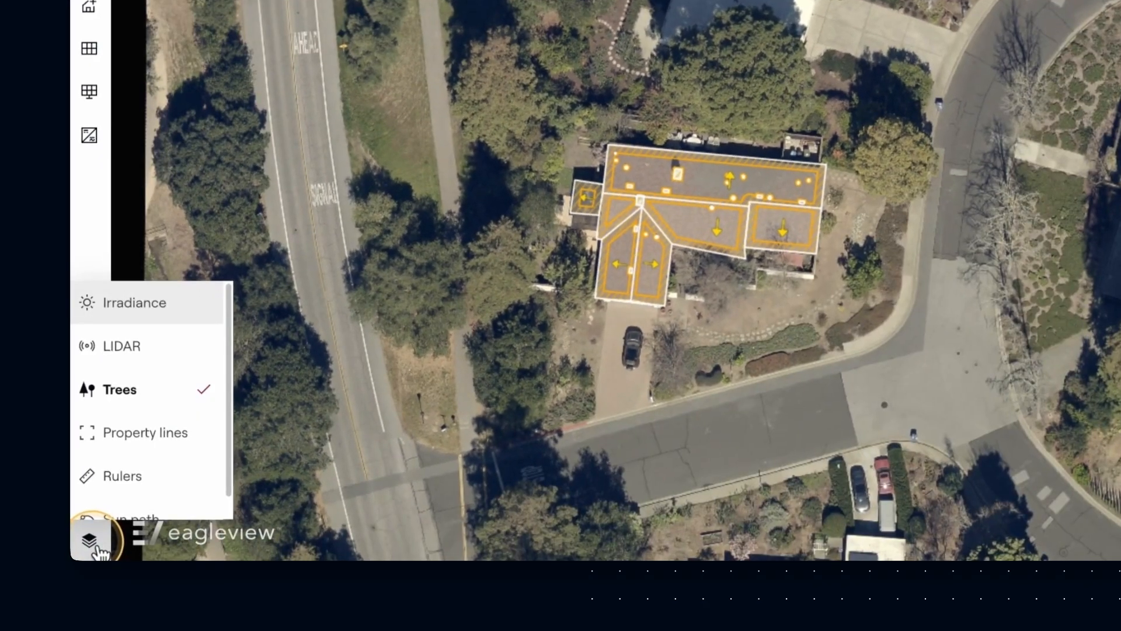
{"action": "left_click", "coordinate": [156, 355]}
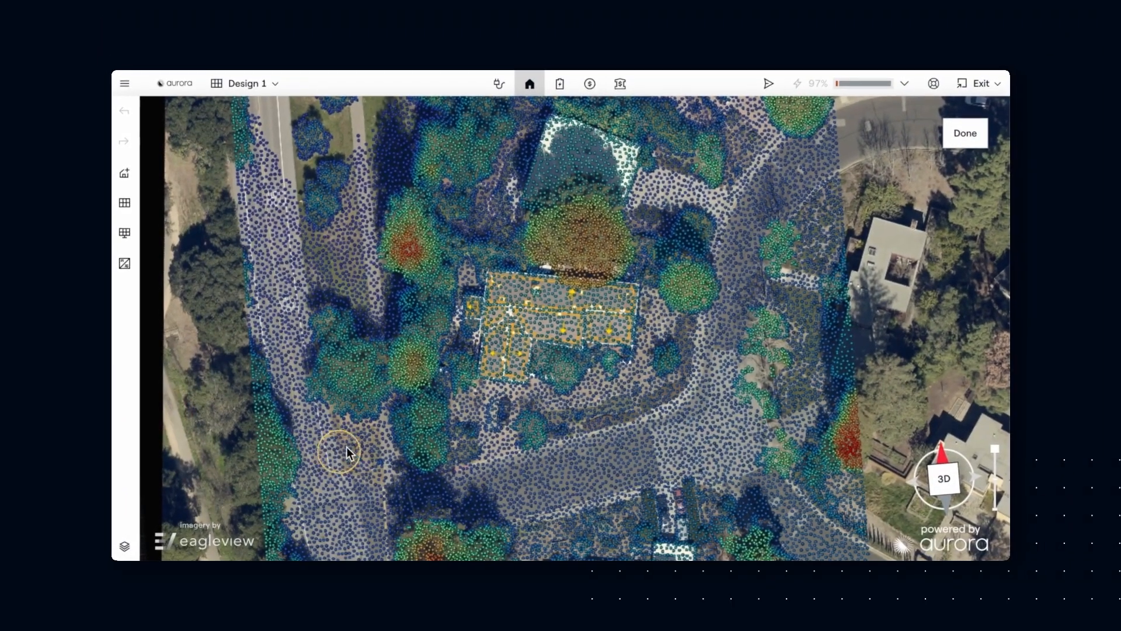
{"action": "right_click_drag", "start_coordinate": [346, 447], "coordinate": [387, 474]}
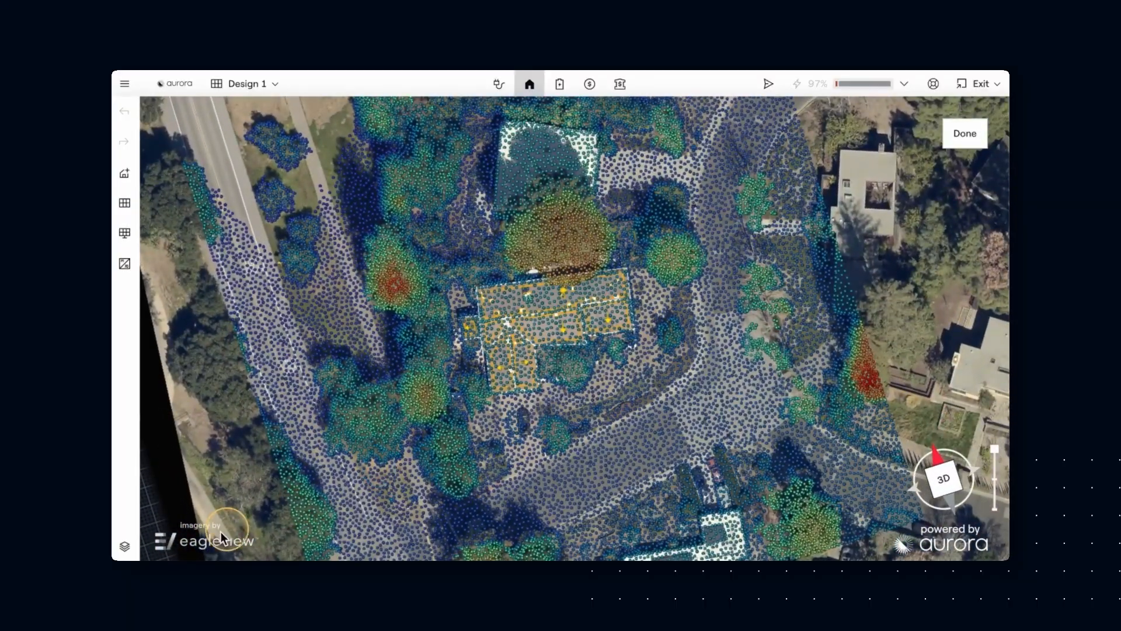
- Show the sun path over the site, play and pause its hourly animation for month 6, and hide the path again
{"action": "left_click", "coordinate": [127, 549]}
{"action": "scroll", "coordinate": [146, 514], "scroll_direction": "down", "scroll_amount": 3}
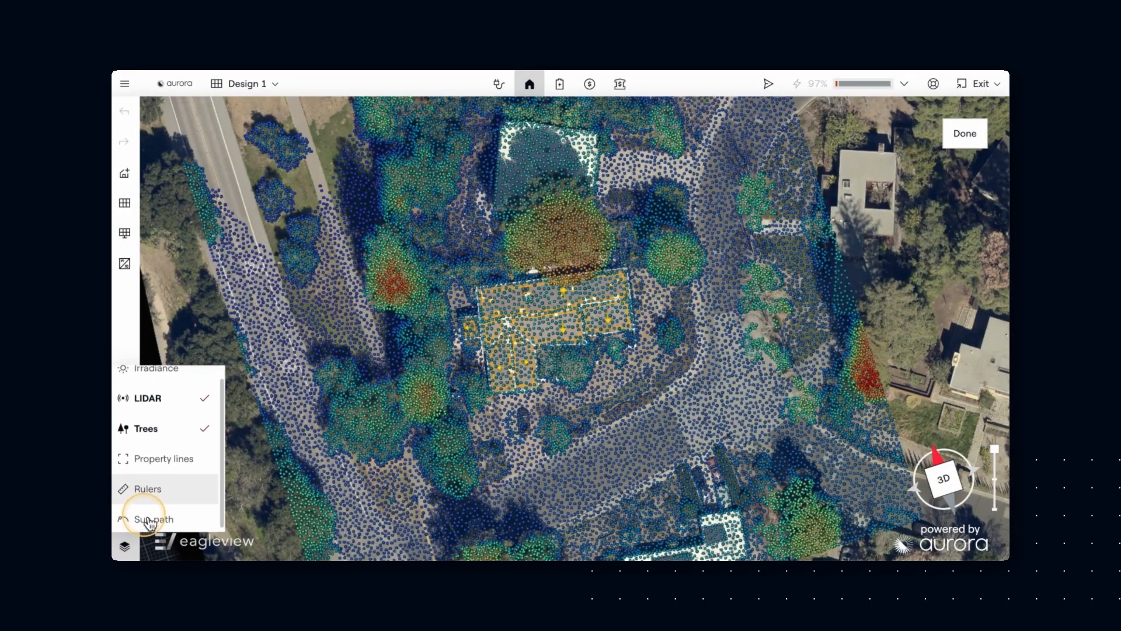
{"action": "left_click", "coordinate": [170, 512]}
{"action": "left_click", "coordinate": [321, 522]}
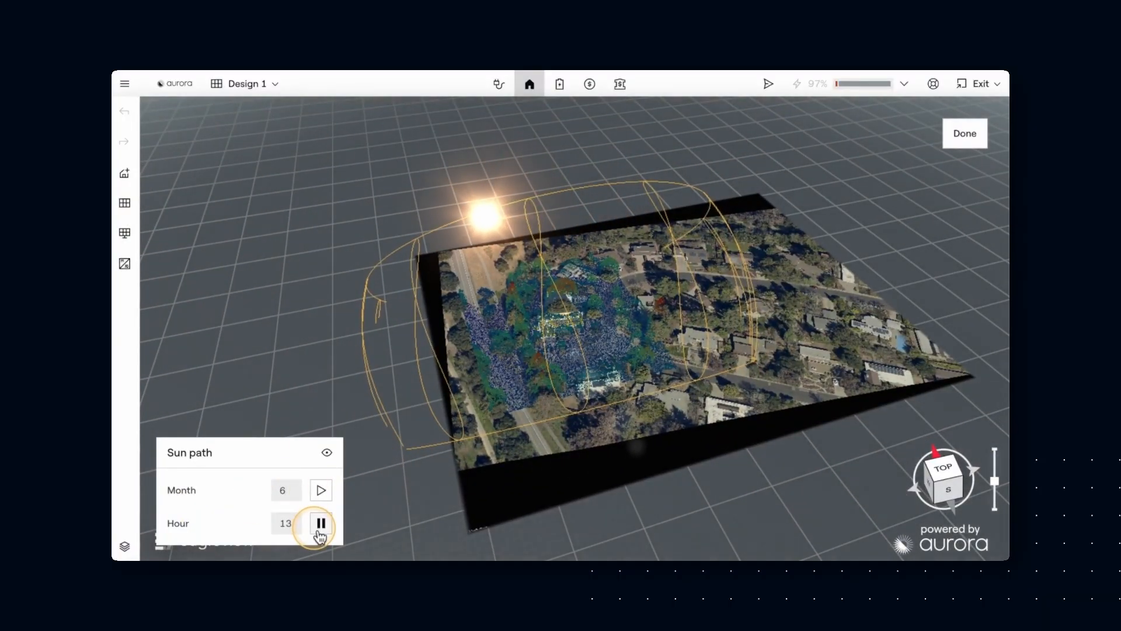
{"action": "left_click", "coordinate": [320, 523]}
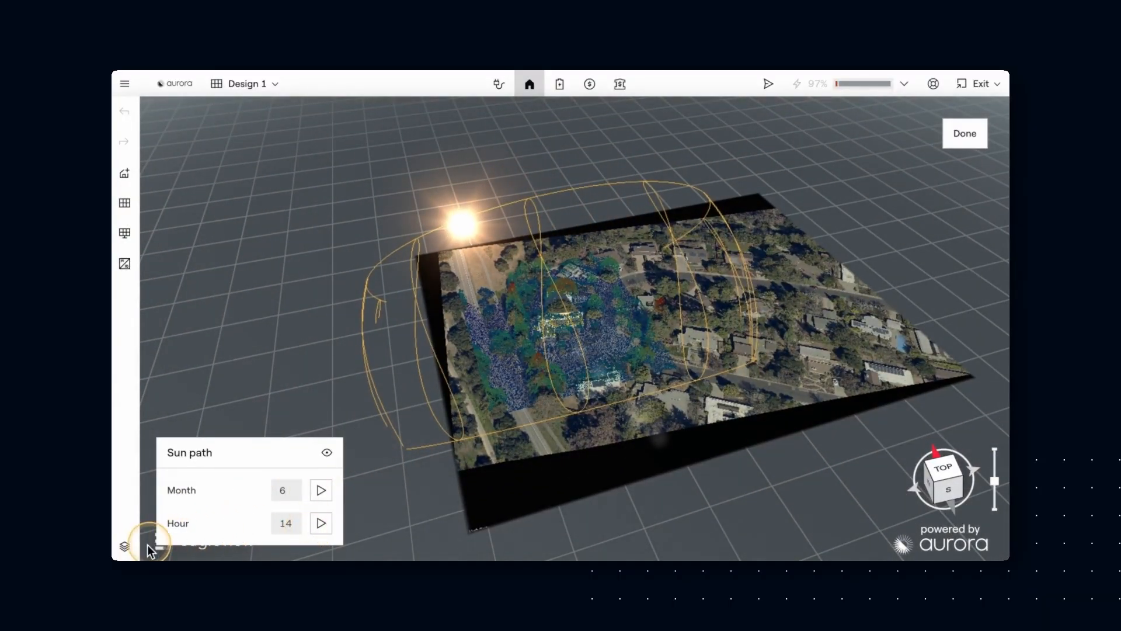
{"action": "left_click", "coordinate": [124, 546]}
{"action": "scroll", "coordinate": [143, 505], "scroll_direction": "down", "scroll_amount": 1}
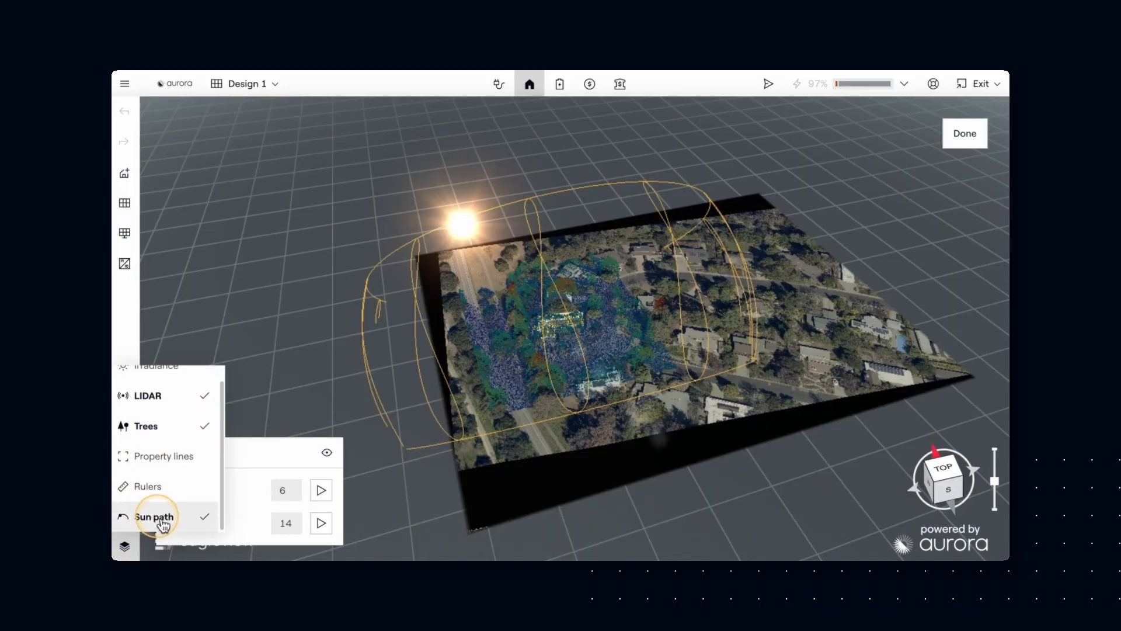
{"action": "left_click", "coordinate": [146, 515]}
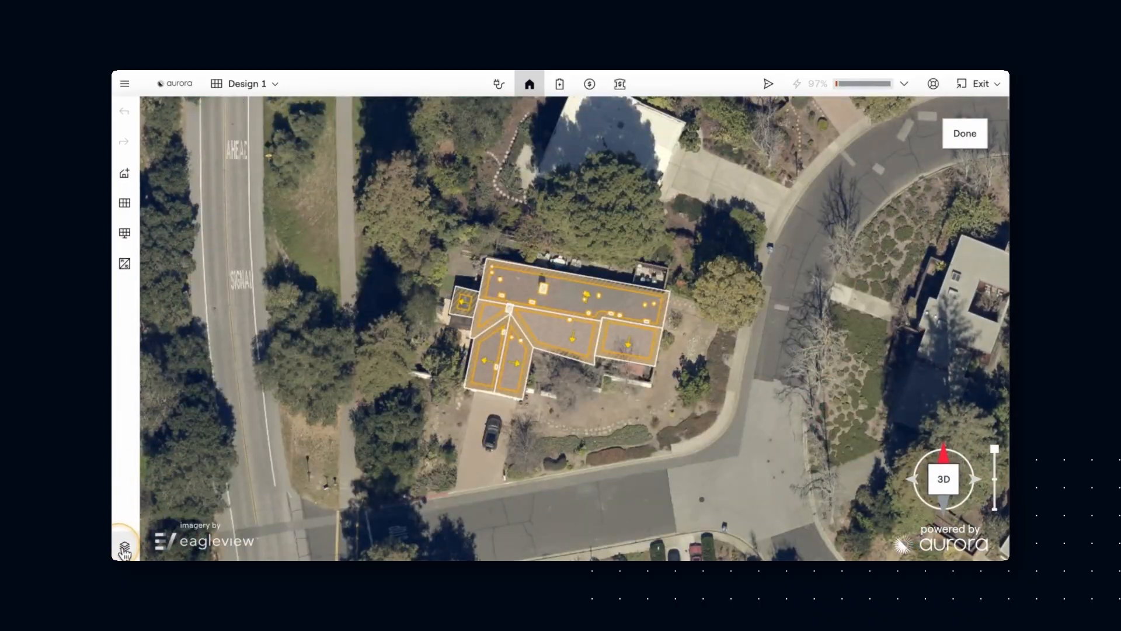
- Show the irradiance layer and place 335W Aurora Sample Solar Panel modules on the roof
{"action": "left_click", "coordinate": [124, 547]}
{"action": "left_click", "coordinate": [168, 384]}
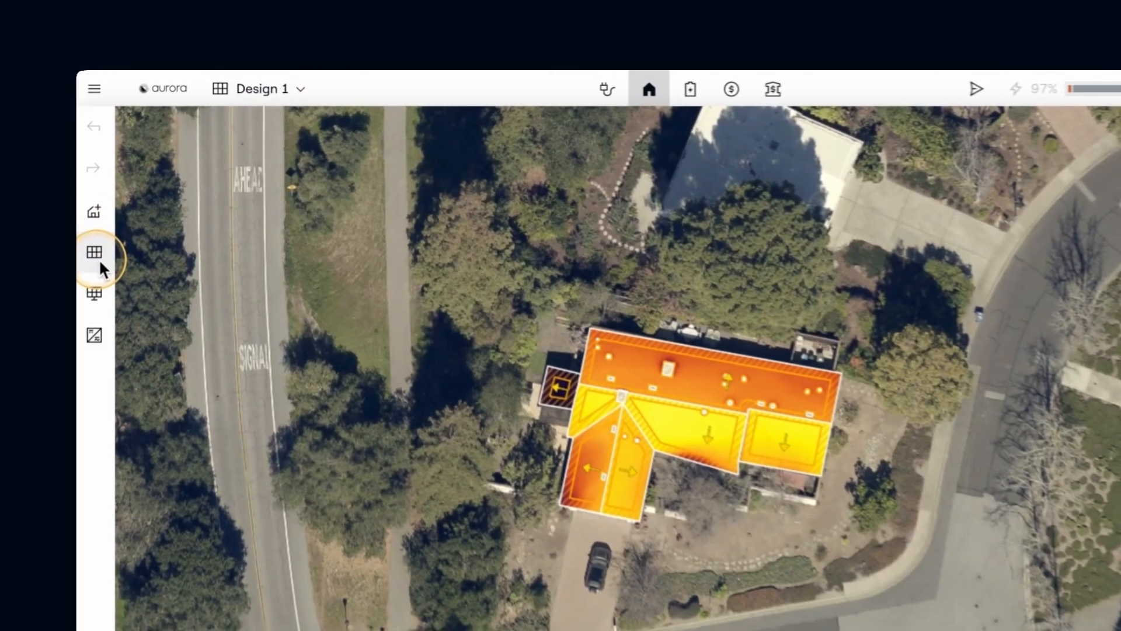
{"action": "left_click", "coordinate": [126, 205]}
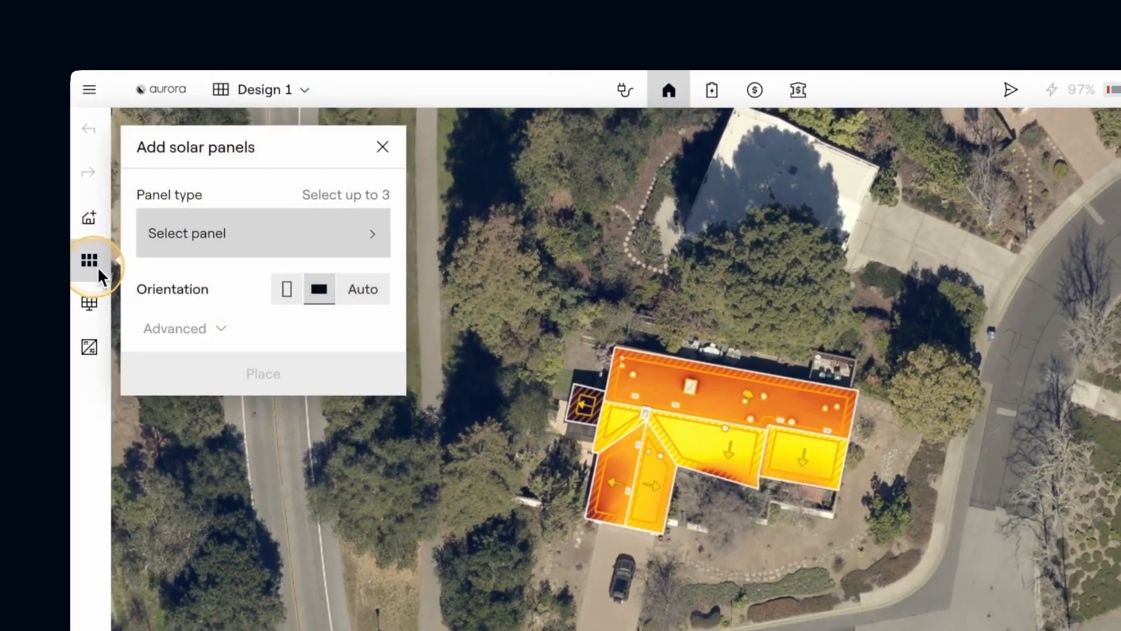
{"action": "left_click", "coordinate": [315, 235]}
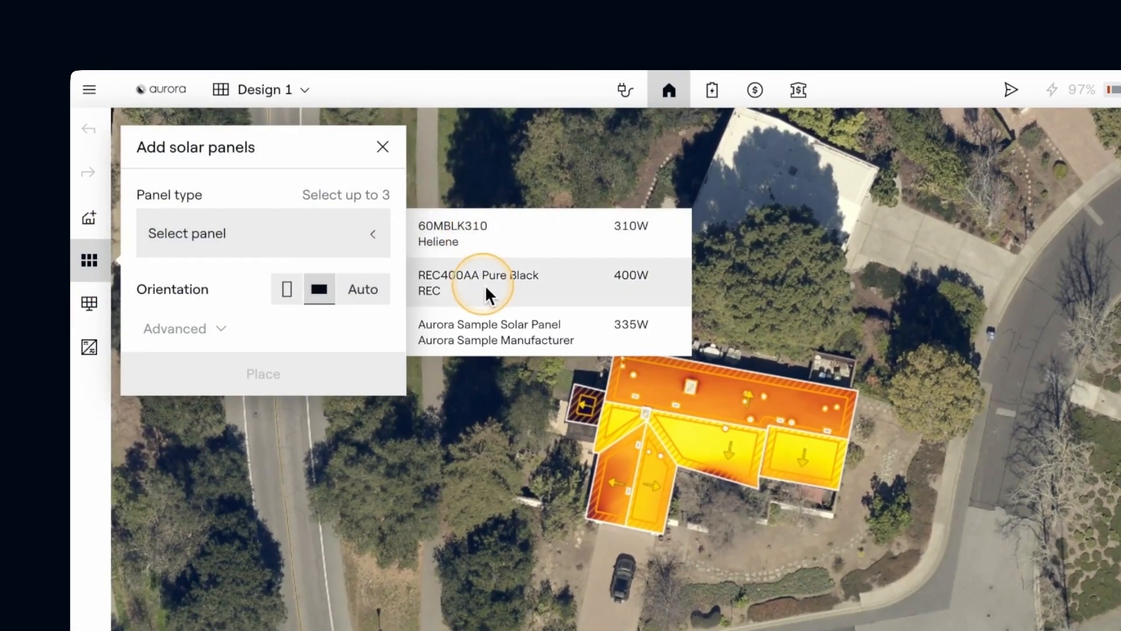
{"action": "left_click", "coordinate": [496, 330]}
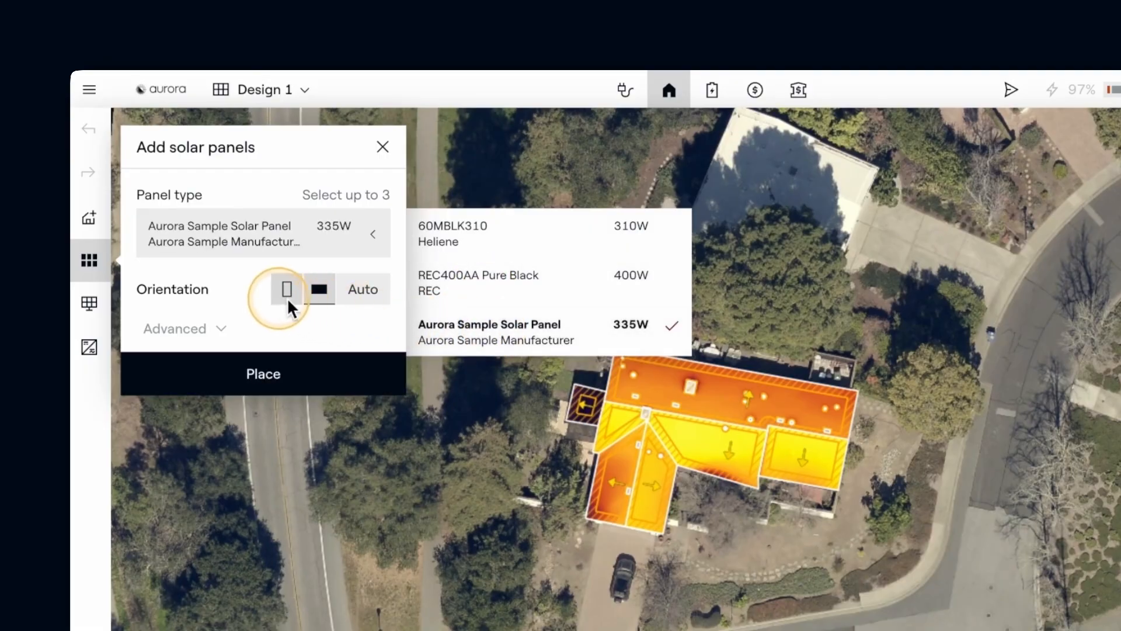
{"action": "left_click", "coordinate": [292, 366]}
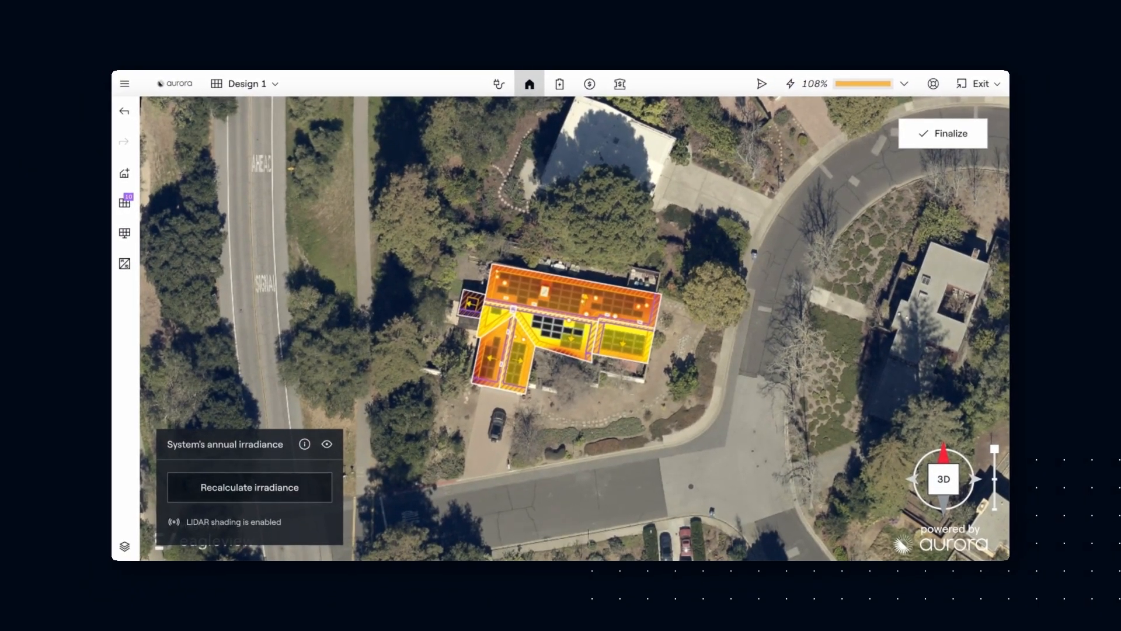
- Bring the roof layout to 12 solar panels and finalize the design
{"action": "left_click", "coordinate": [845, 83]}
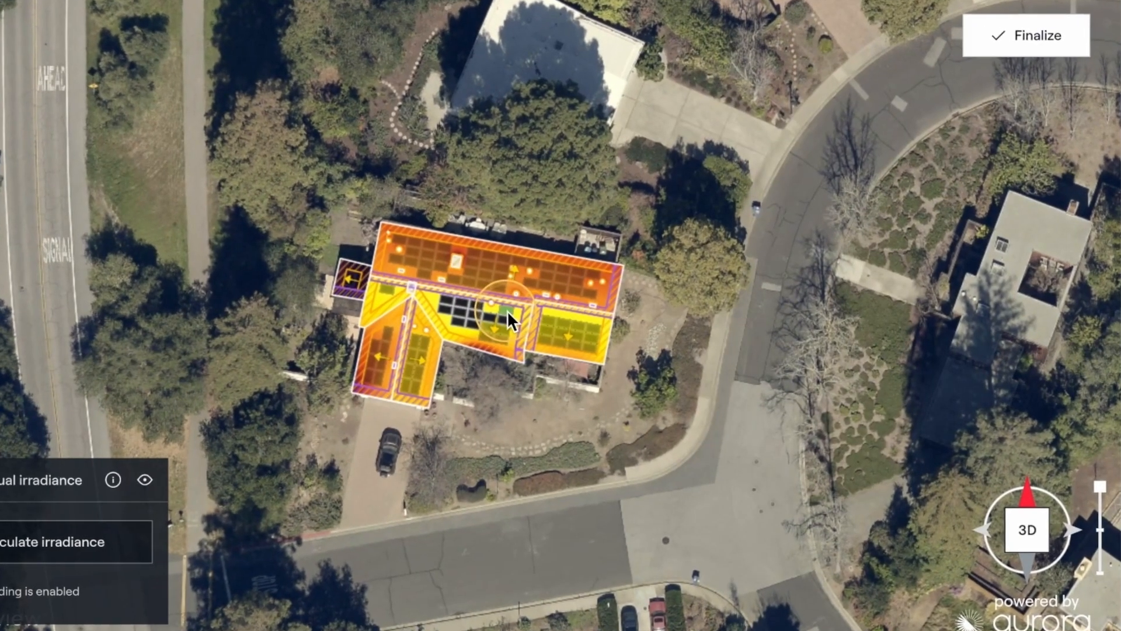
{"action": "scroll", "coordinate": [532, 317], "scroll_direction": "up", "scroll_amount": 5}
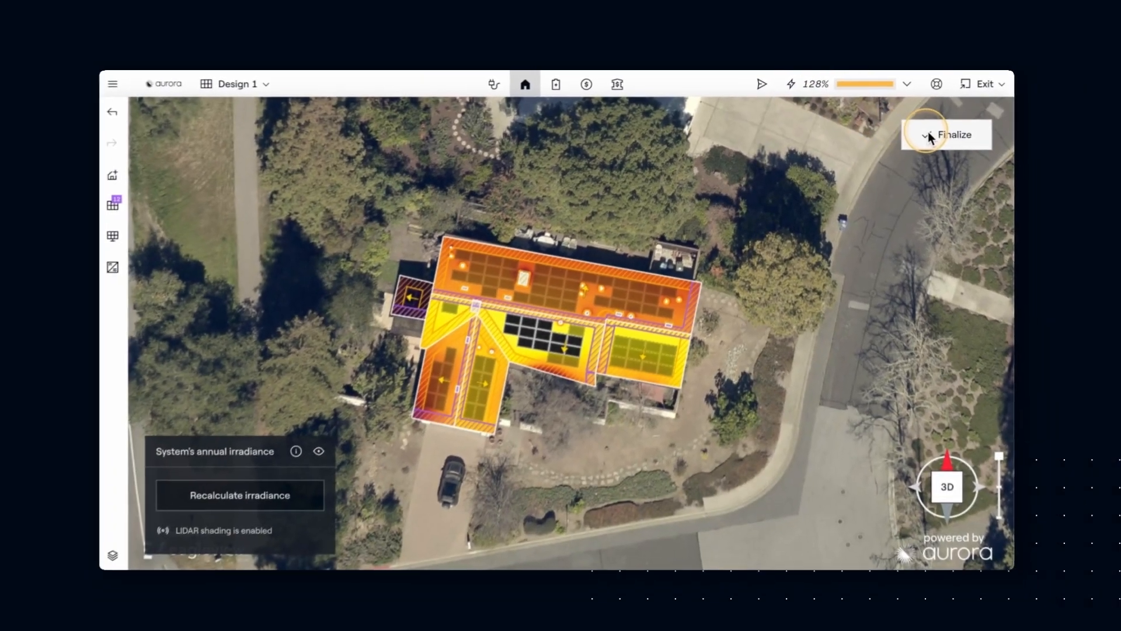
{"action": "left_click", "coordinate": [928, 136]}
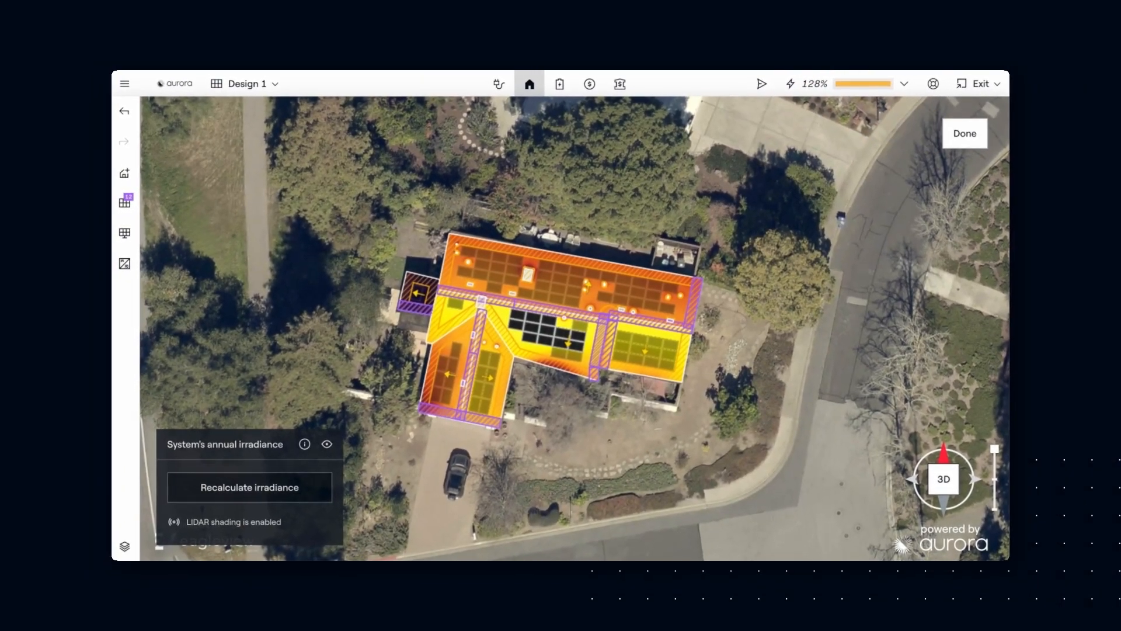
- Return to the proposal and review its solar design breakdown section
{"action": "left_click", "coordinate": [969, 133]}
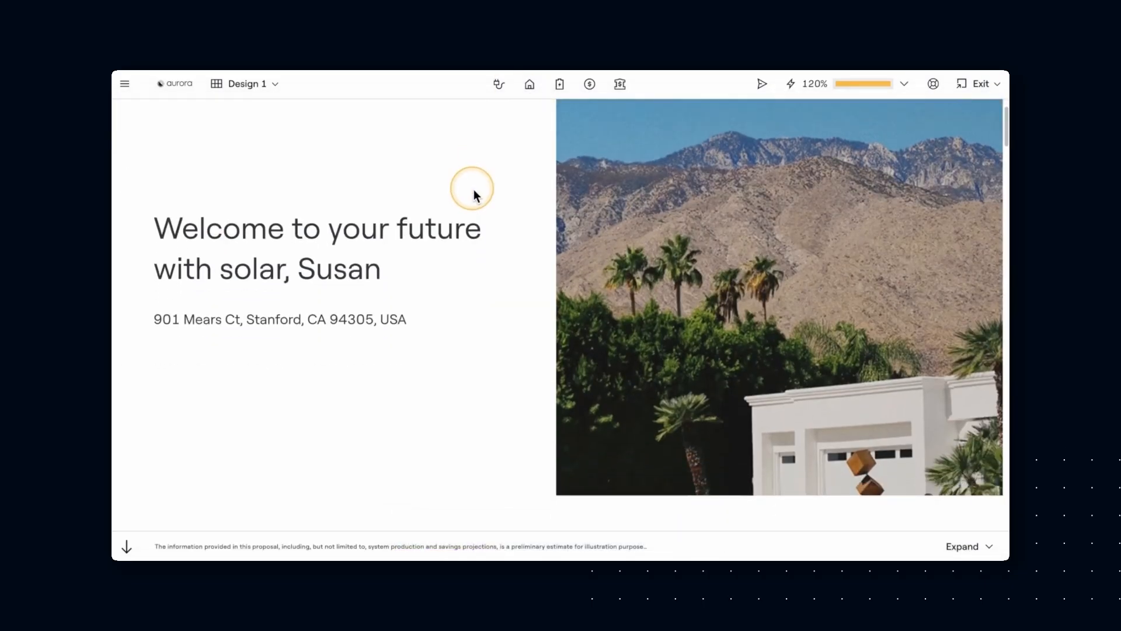
{"action": "scroll", "coordinate": [472, 189], "scroll_direction": "down", "scroll_amount": 10}
{"action": "scroll", "coordinate": [474, 194], "scroll_direction": "down", "scroll_amount": 4}
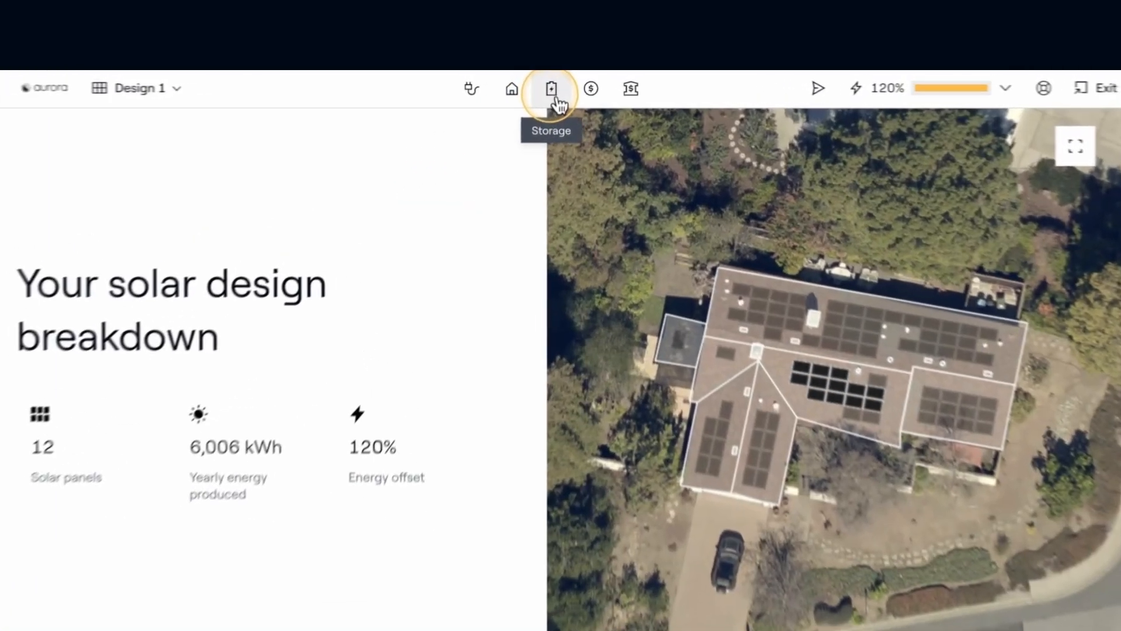
- Add one Aurora Sample AC Battery Pack as storage and set its consumption schedule to Energy arbitrage
{"action": "left_click", "coordinate": [560, 84]}
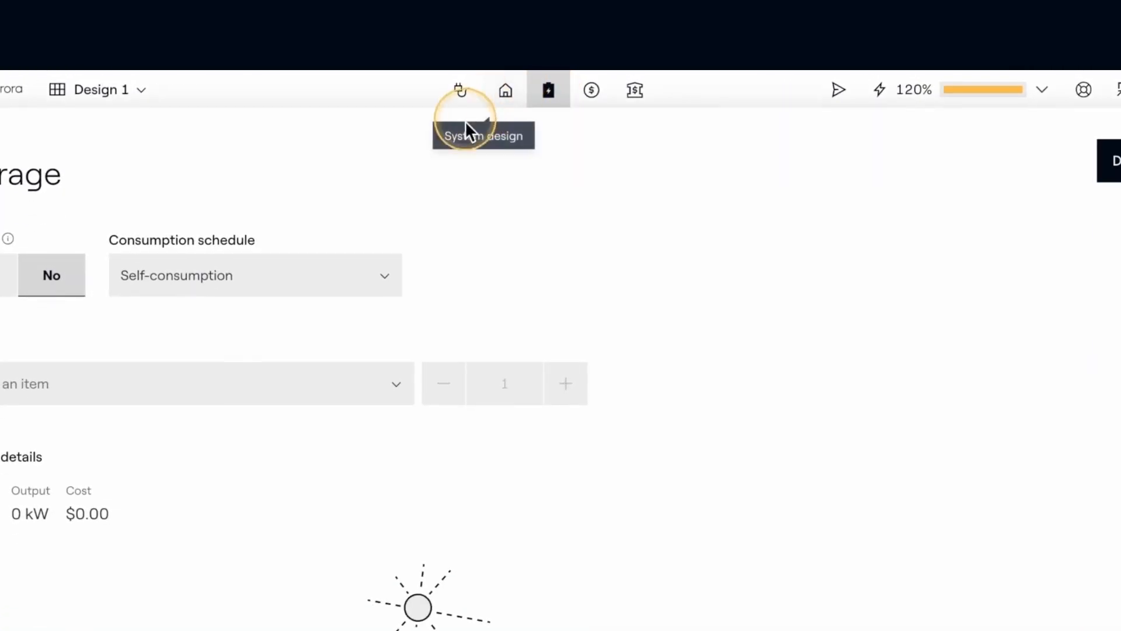
{"action": "left_click", "coordinate": [207, 384]}
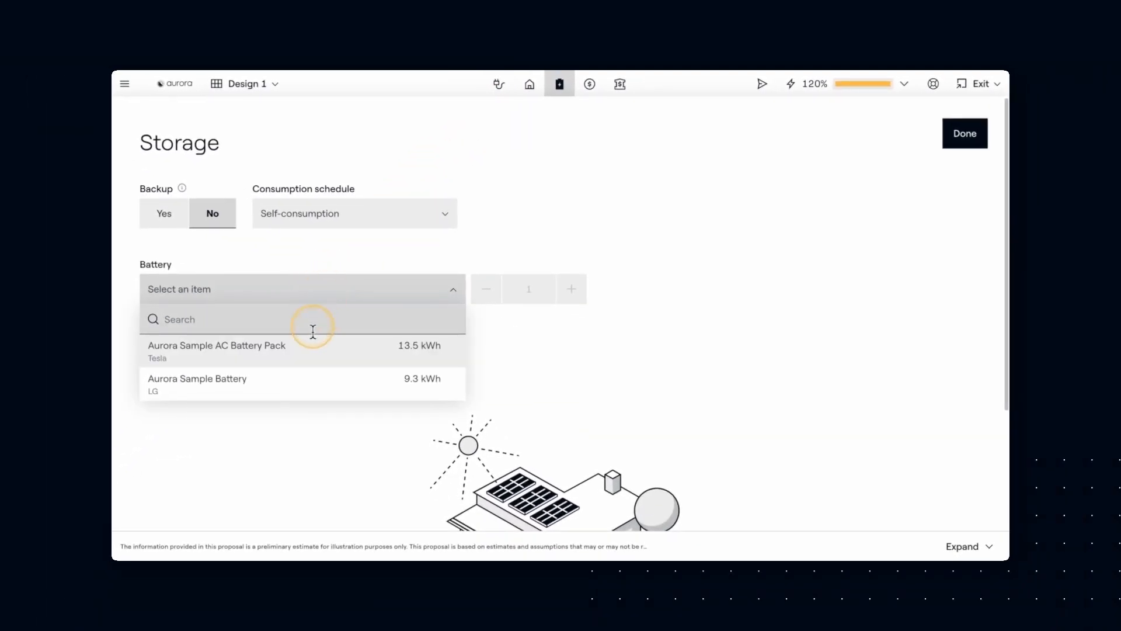
{"action": "left_click", "coordinate": [304, 353]}
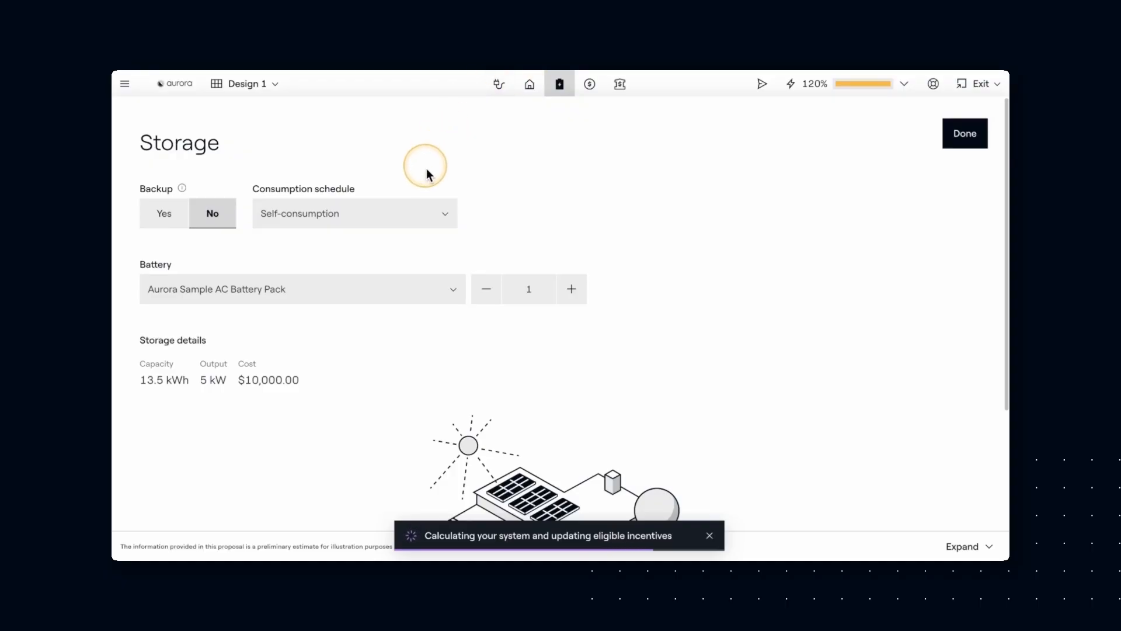
{"action": "left_click", "coordinate": [420, 223]}
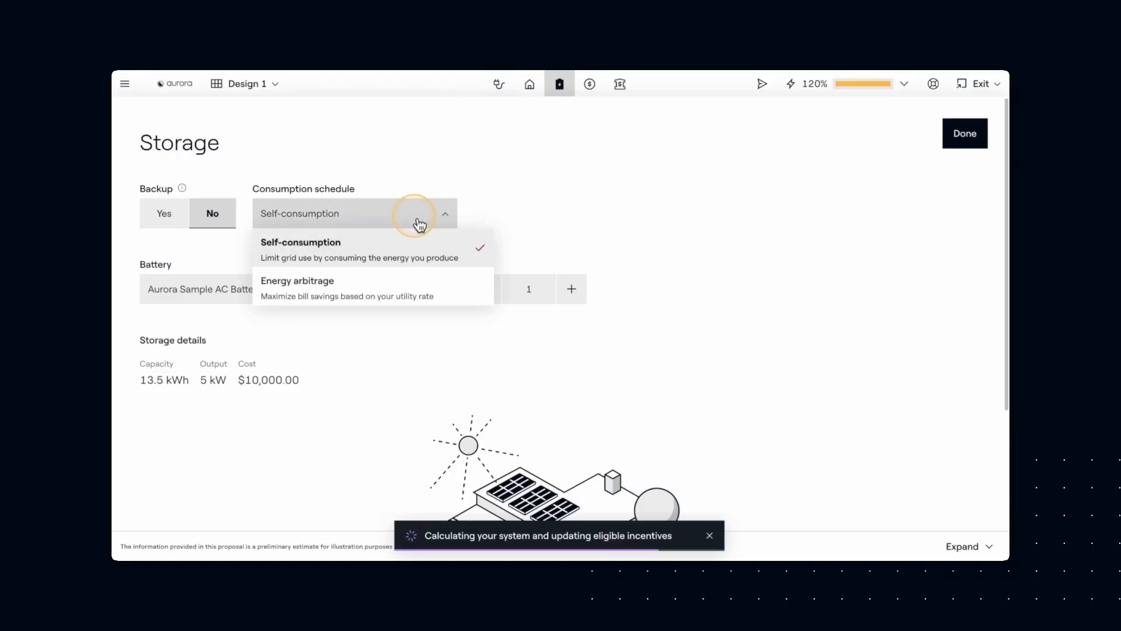
{"action": "left_click", "coordinate": [356, 292]}
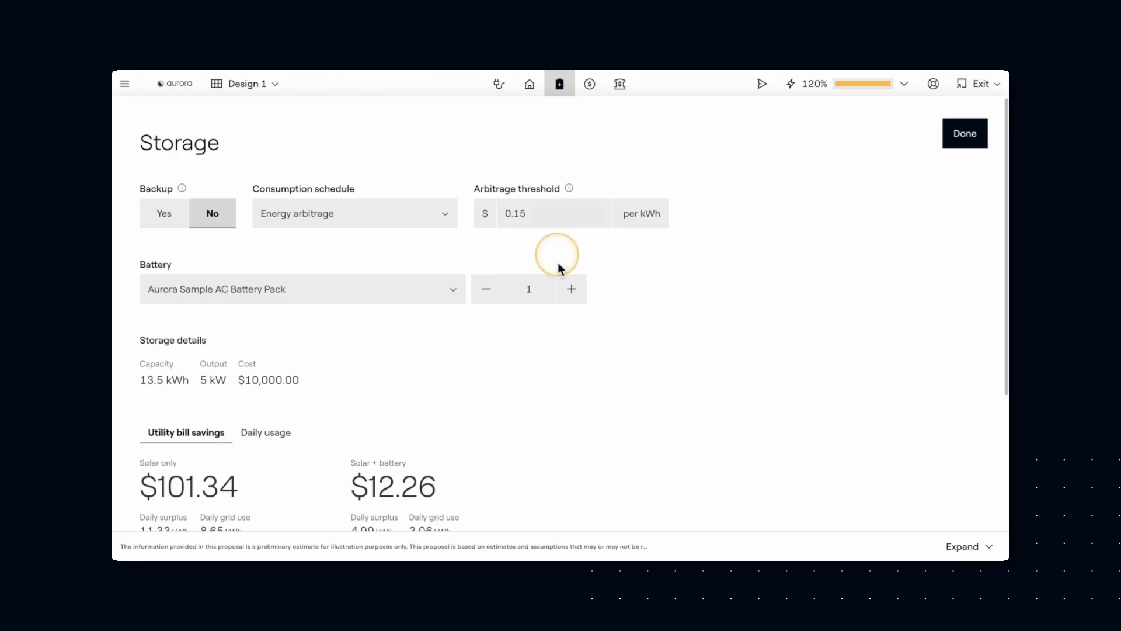
- Review the storage section's utility bill savings and the hourly battery behaviour in the March daily usage chart
{"action": "scroll", "coordinate": [557, 286], "scroll_direction": "down", "scroll_amount": 4}
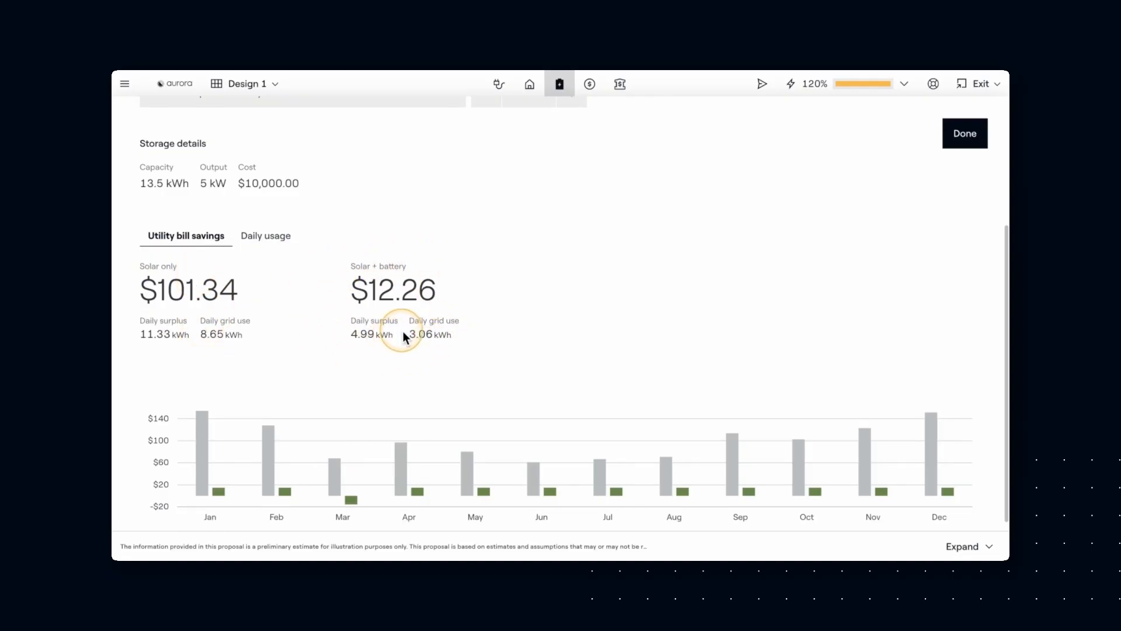
{"action": "left_click", "coordinate": [285, 240]}
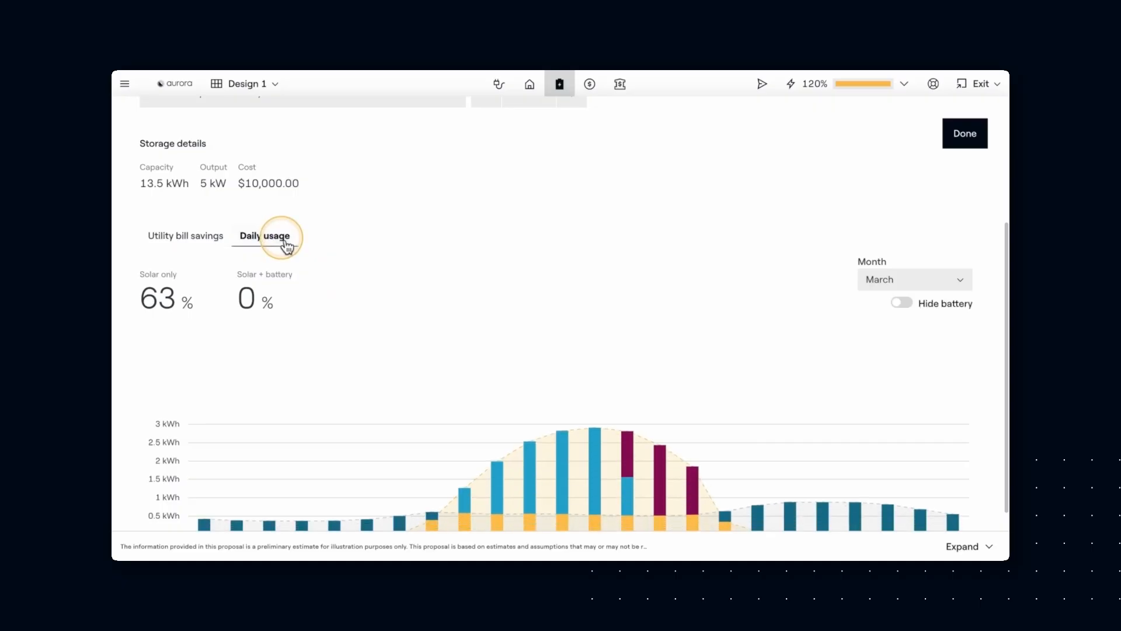
{"action": "mouse_move", "coordinate": [467, 507]}
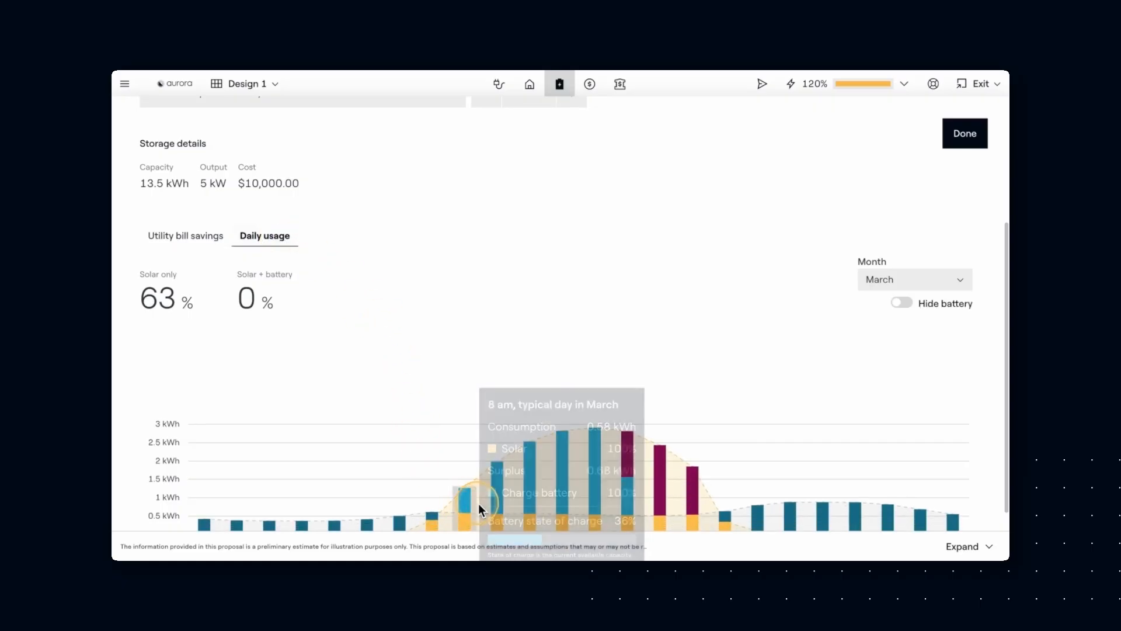
{"action": "mouse_move", "coordinate": [524, 499]}
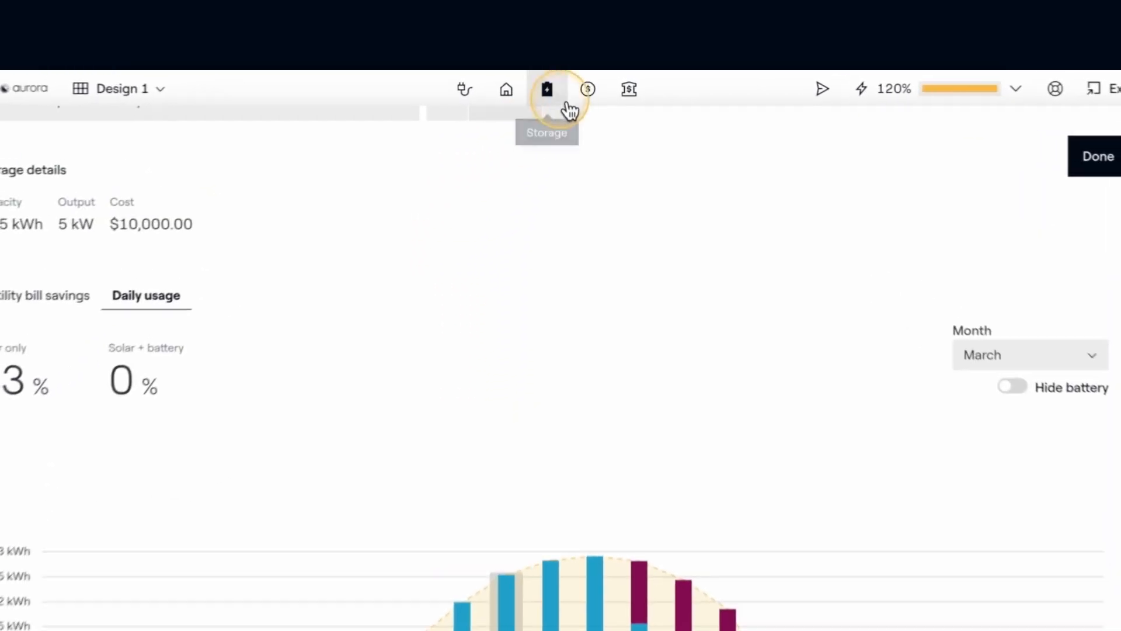
- Set the system's price per watt to $3.25 in the proposal's pricing
{"action": "left_click", "coordinate": [590, 95]}
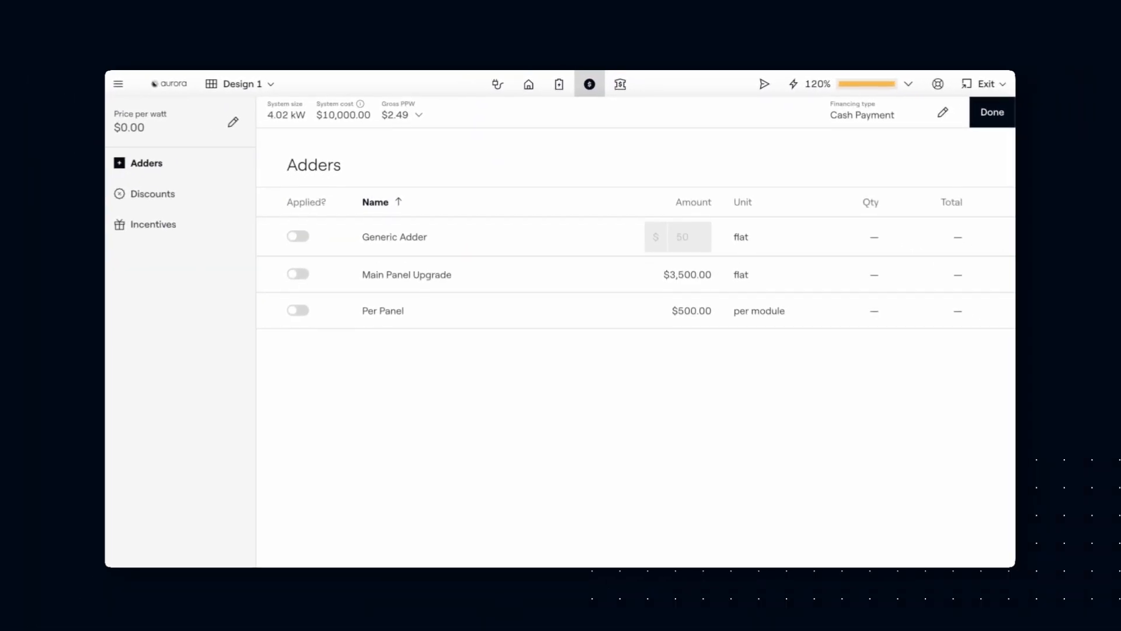
{"action": "left_click", "coordinate": [233, 122]}
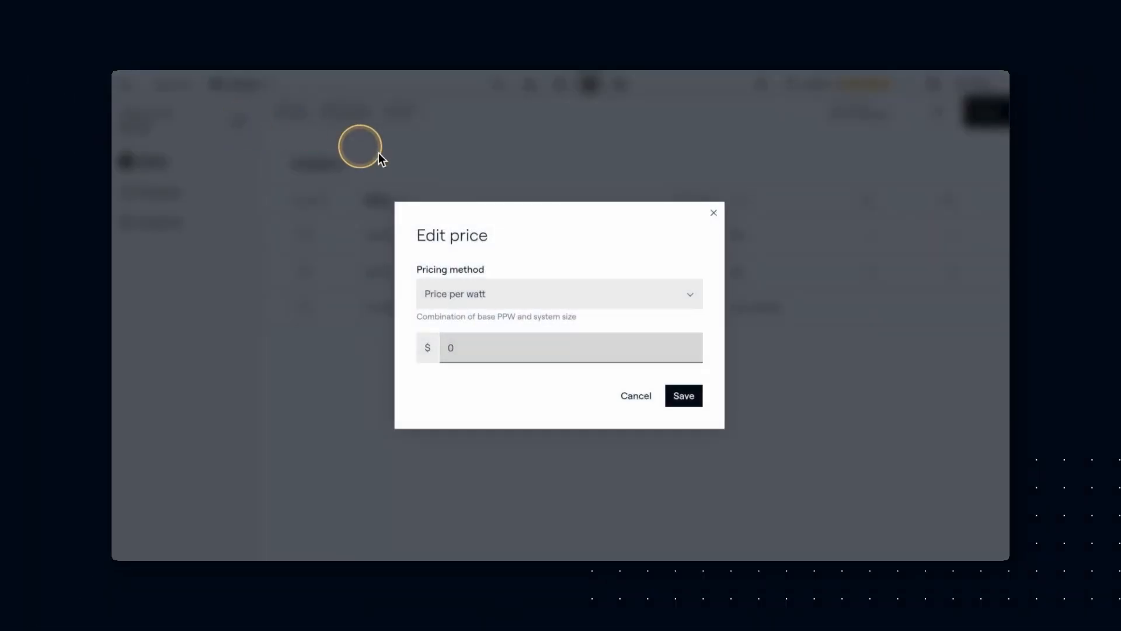
{"action": "left_click", "coordinate": [443, 350]}
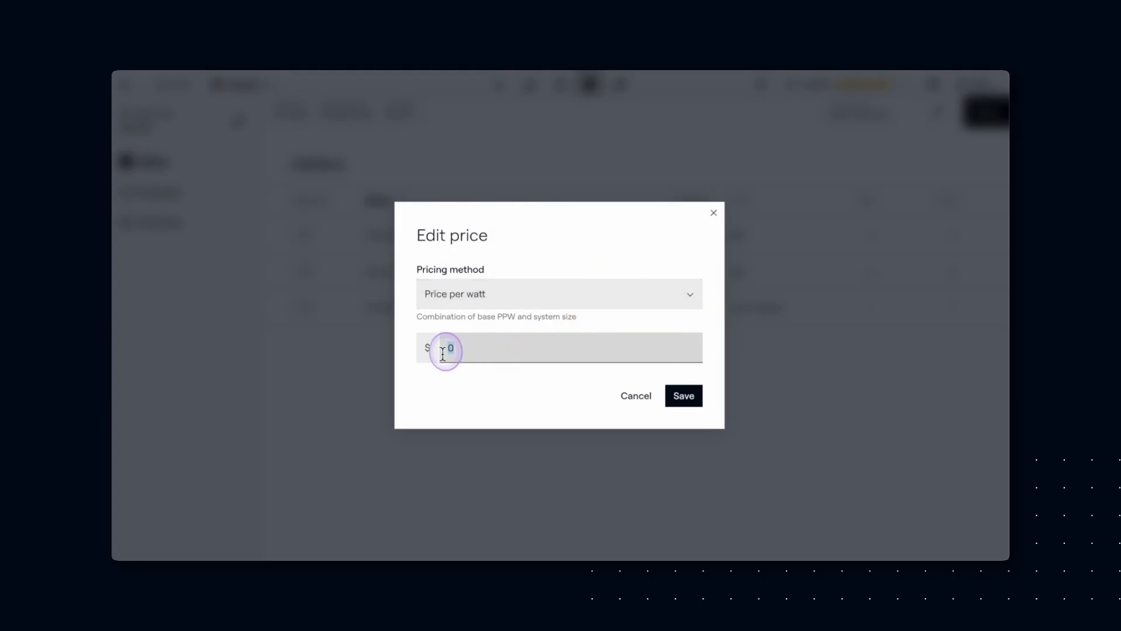
{"action": "type", "text": "3.25"}
{"action": "left_click", "coordinate": [686, 400]}
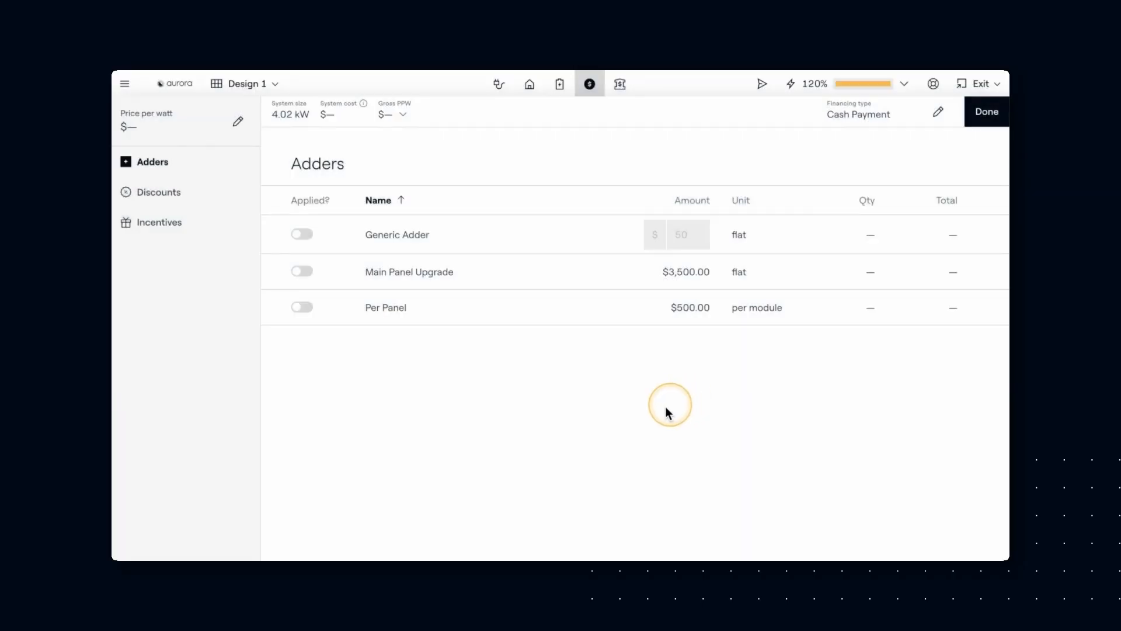
- Apply the Generic Adder with an amount of $250 and check the available discounts and incentives
{"action": "left_click", "coordinate": [302, 234]}
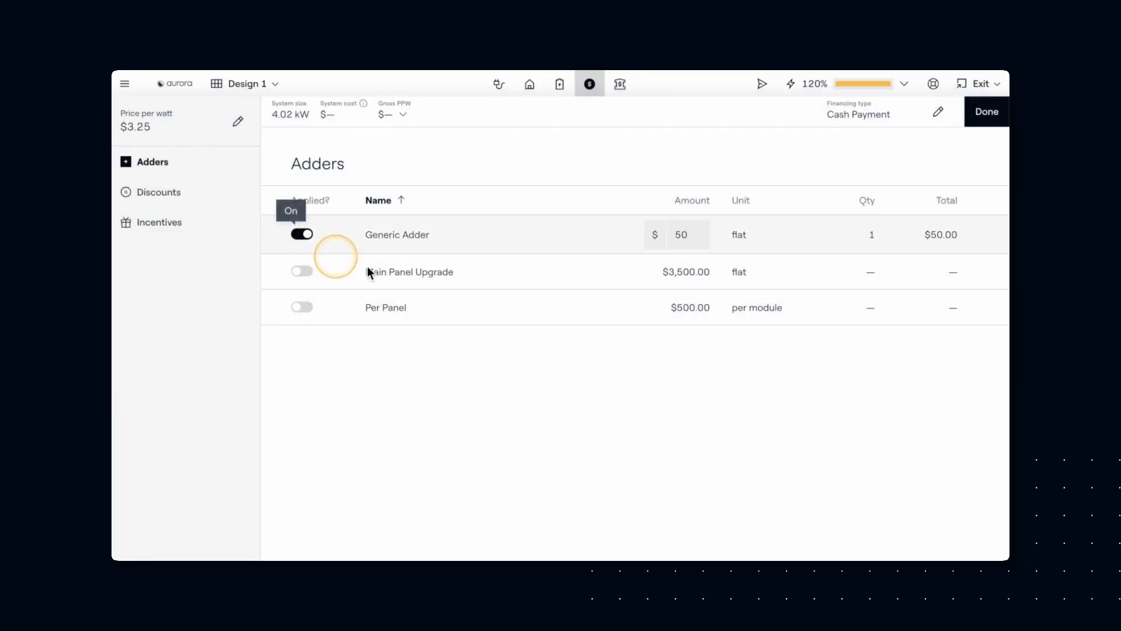
{"action": "left_click_drag", "start_coordinate": [671, 239], "coordinate": [709, 251]}
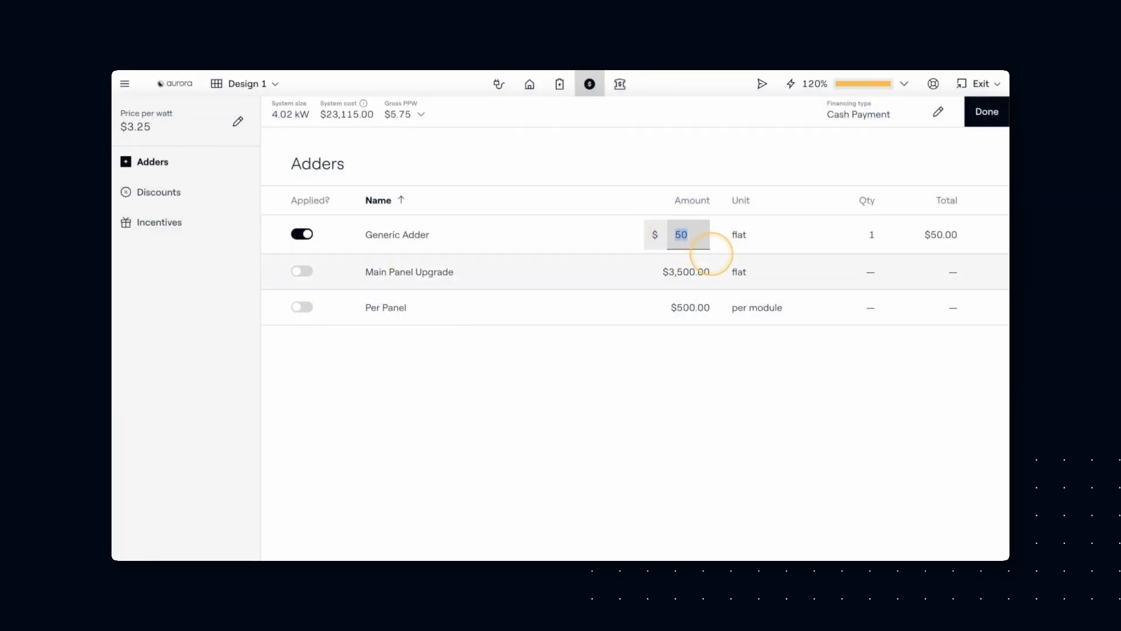
{"action": "type", "text": "250"}
{"action": "left_click", "coordinate": [188, 201]}
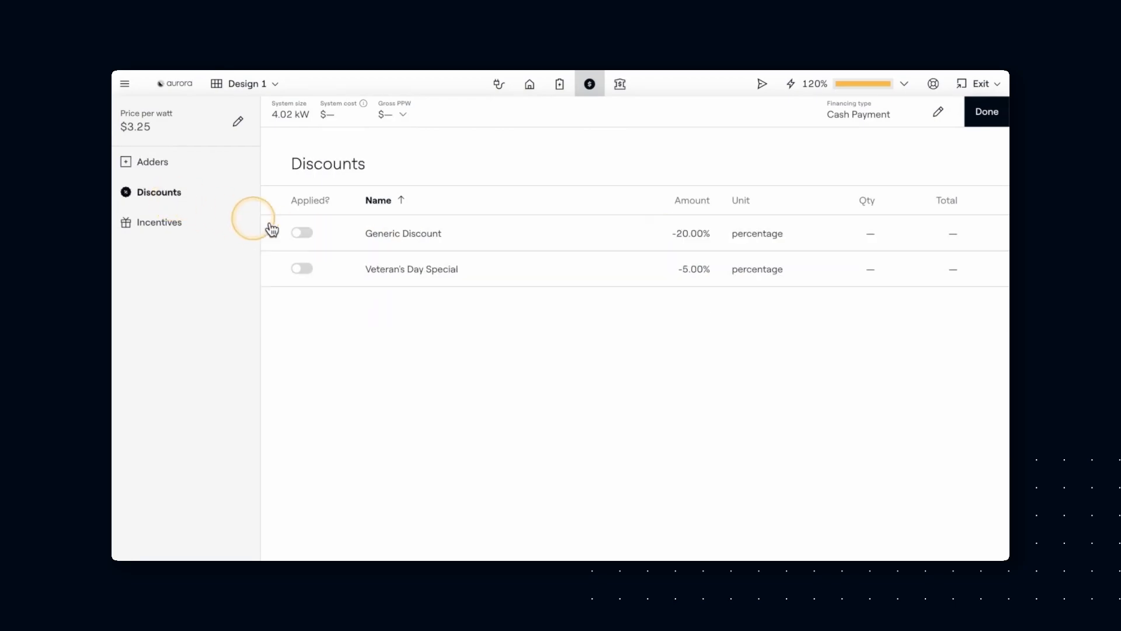
{"action": "left_click", "coordinate": [186, 228]}
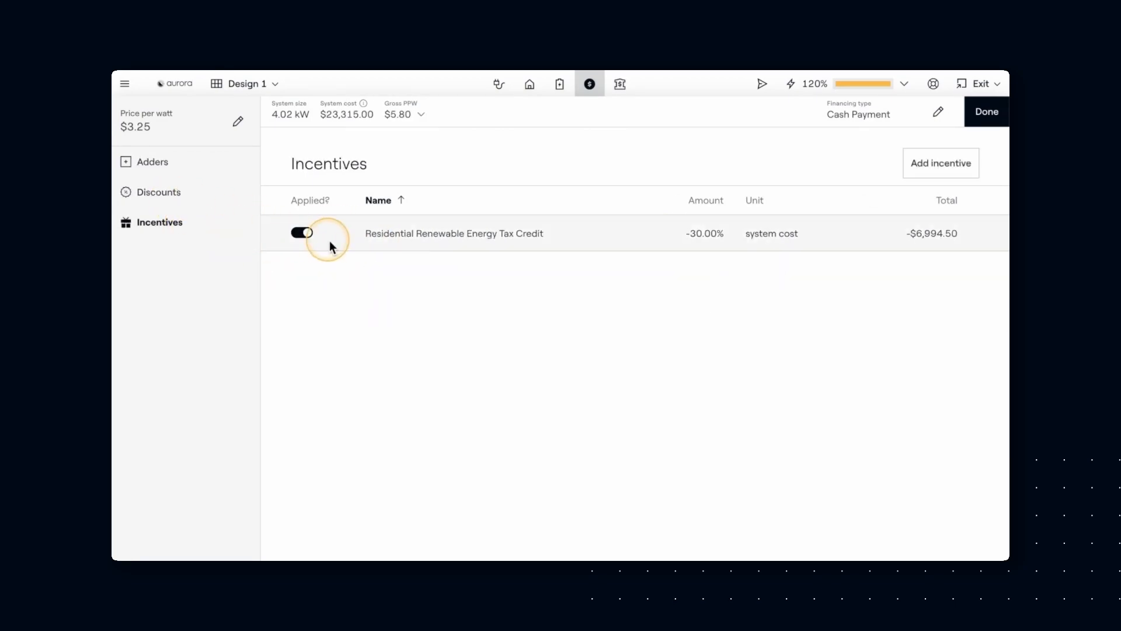
- Open the proposal's financing section and check the financing types offered, keeping Cash
{"action": "left_click", "coordinate": [618, 85]}
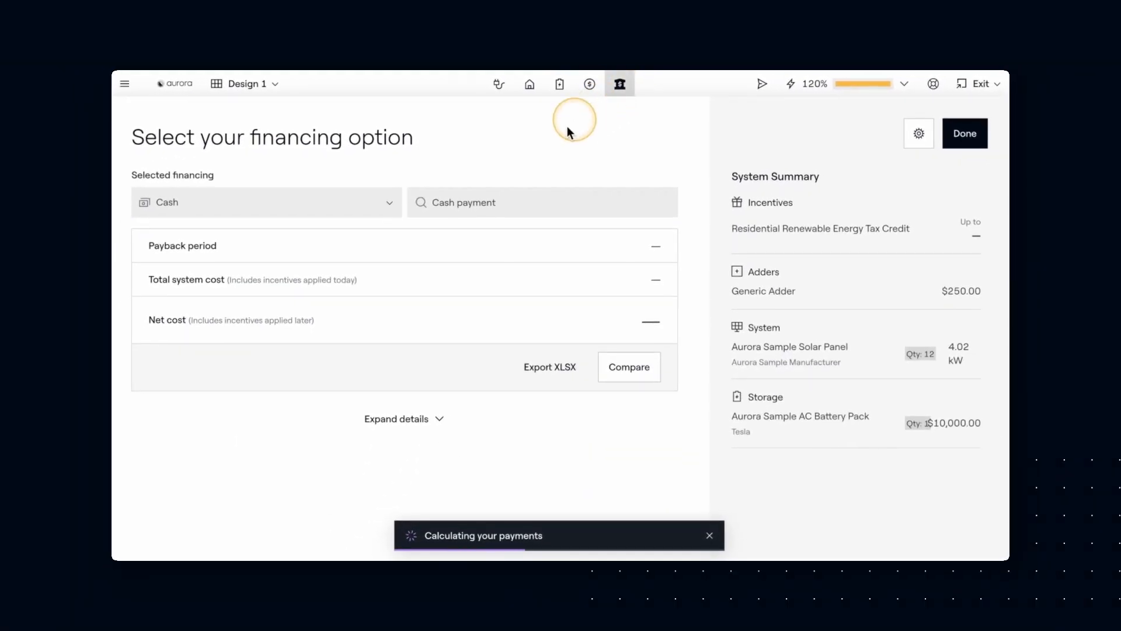
{"action": "left_click", "coordinate": [389, 205]}
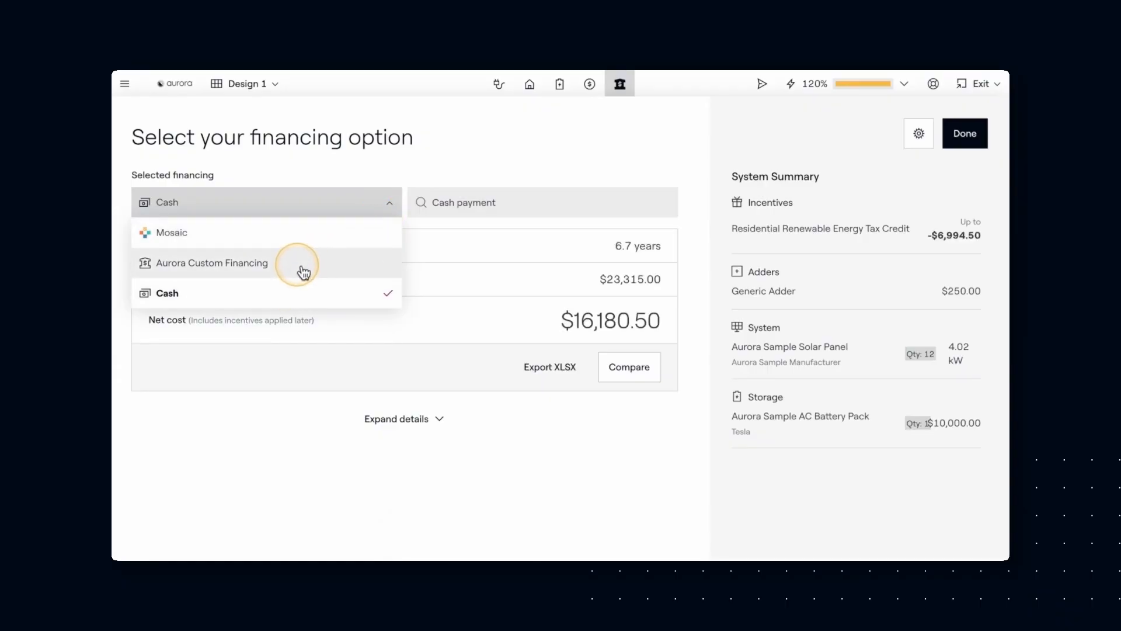
{"action": "left_click", "coordinate": [390, 204]}
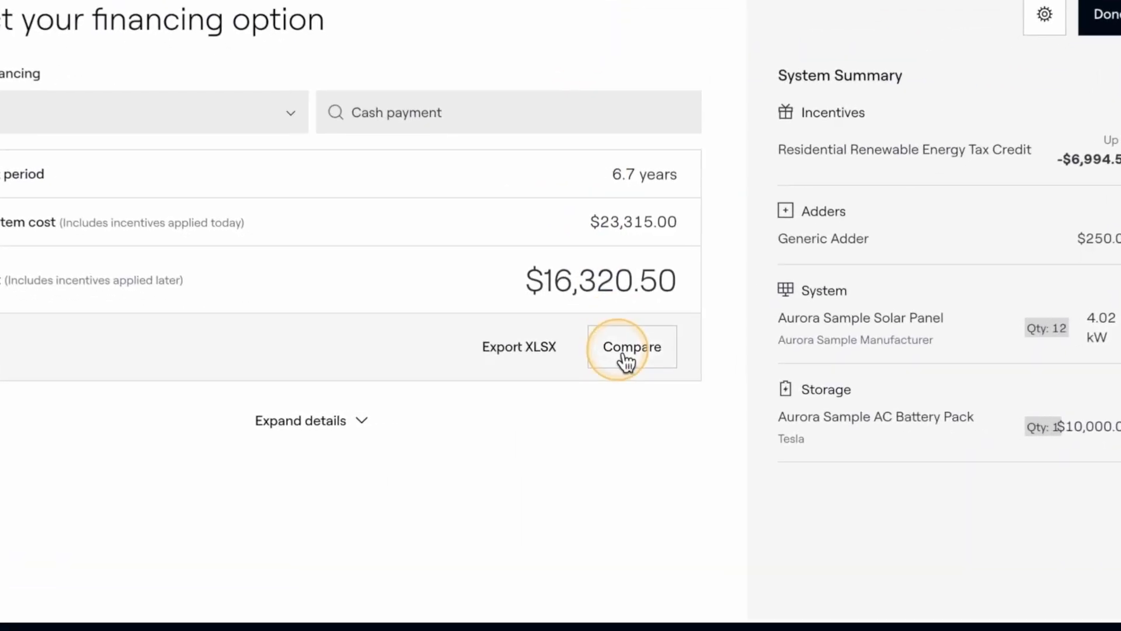
- Compare the Cash payment against another financing option, choosing Aurora Custom Financing as the compared financing type
{"action": "left_click", "coordinate": [629, 367]}
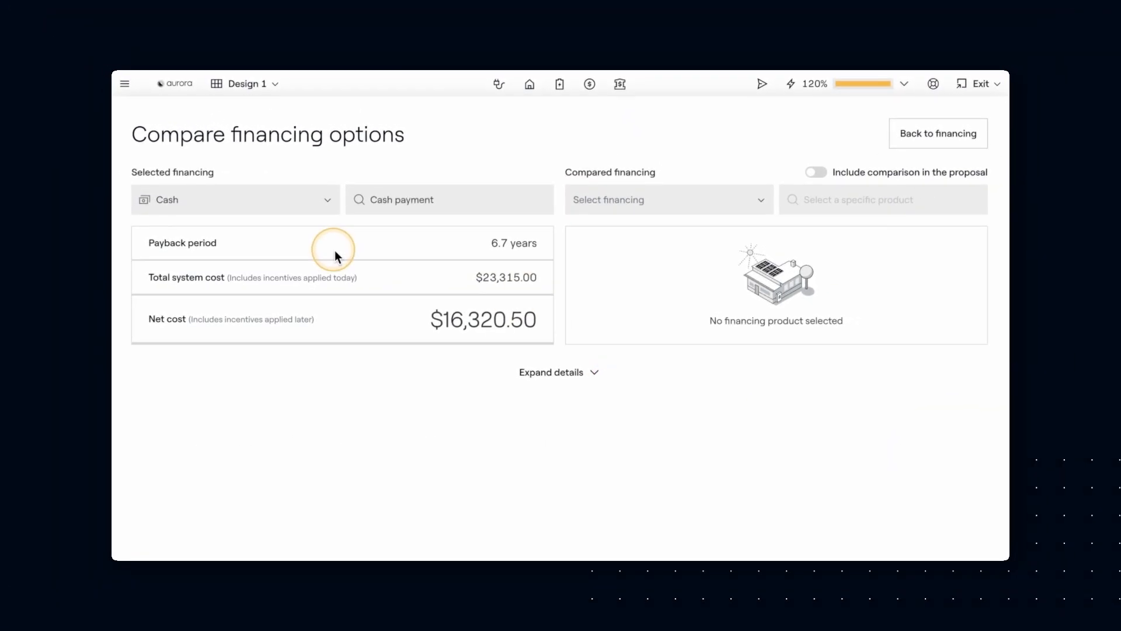
{"action": "left_click", "coordinate": [633, 207]}
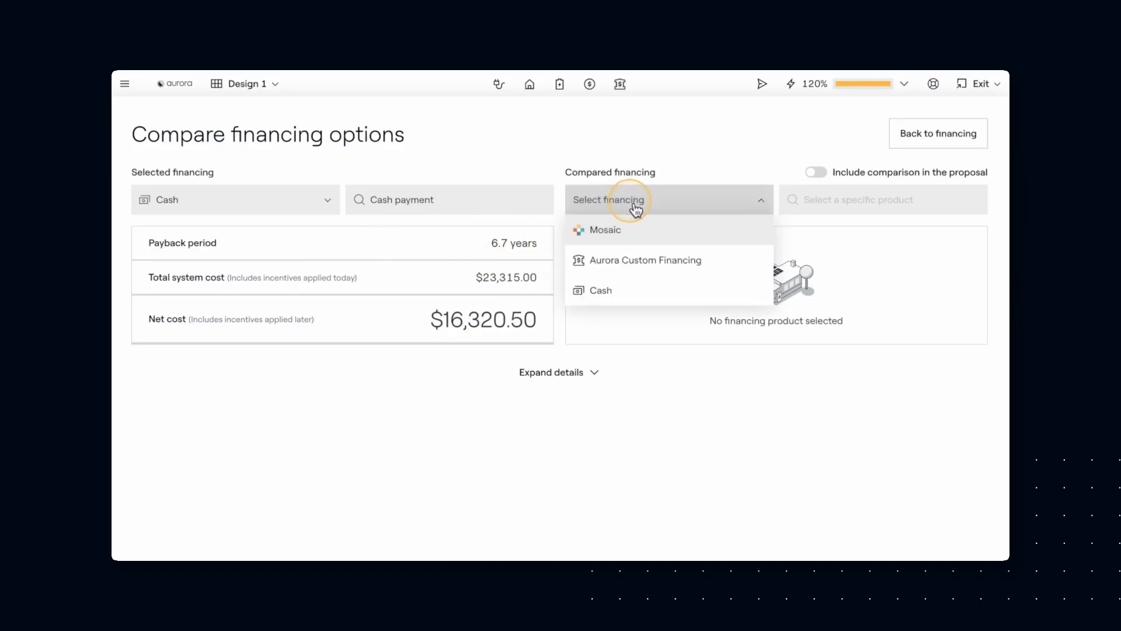
{"action": "left_click", "coordinate": [632, 266]}
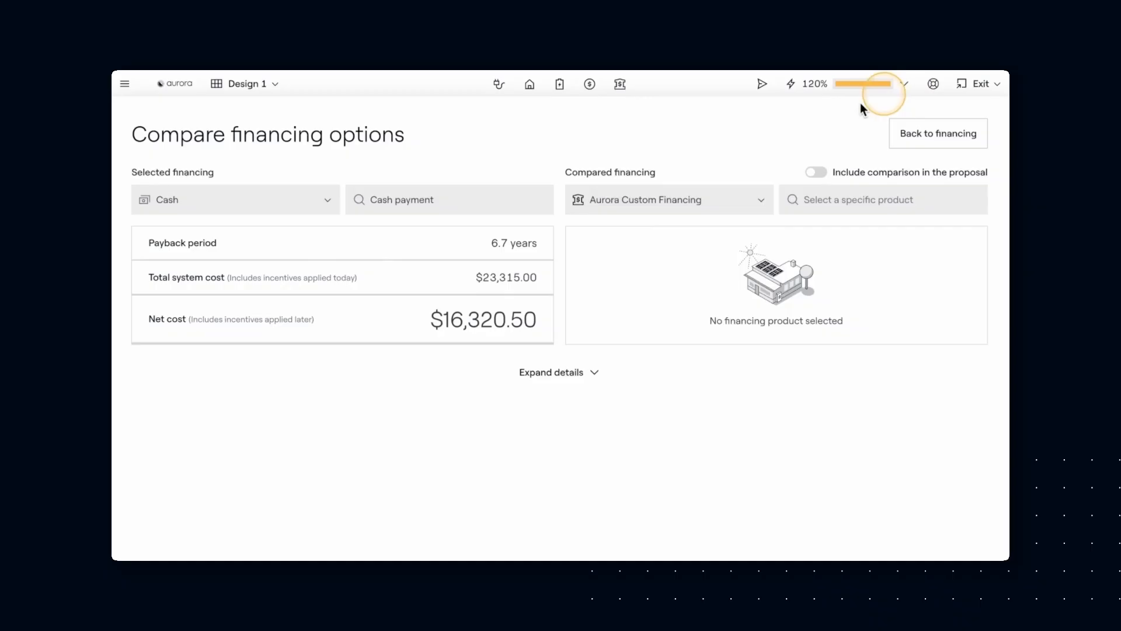
- Check the proposal's Agreements page for sending agreements and close it
{"action": "left_click", "coordinate": [125, 85]}
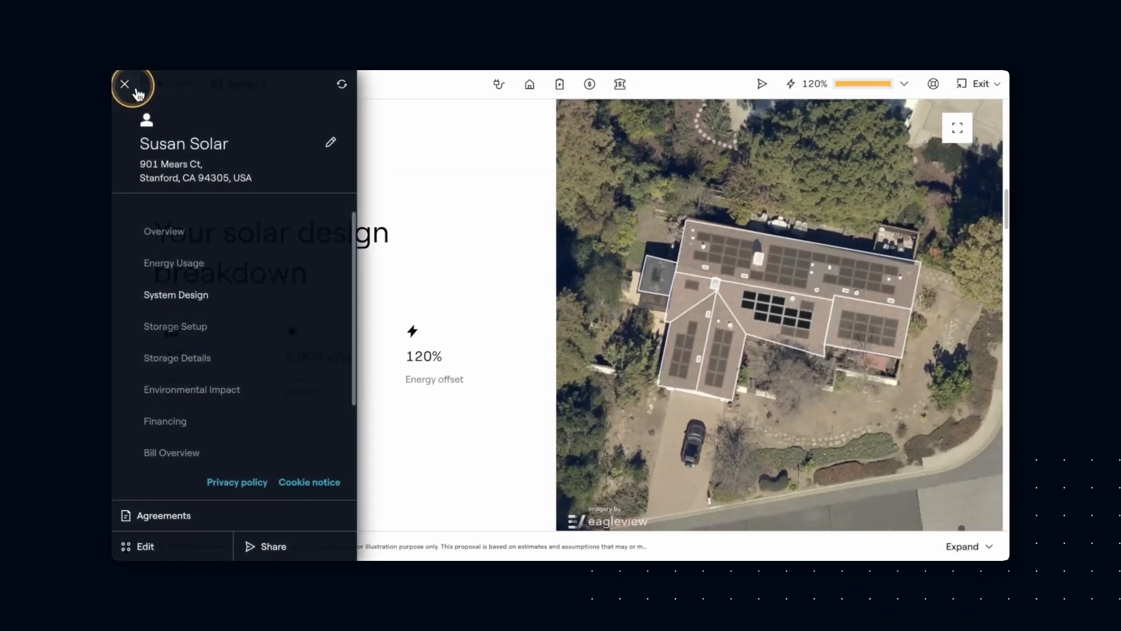
{"action": "left_click", "coordinate": [202, 516]}
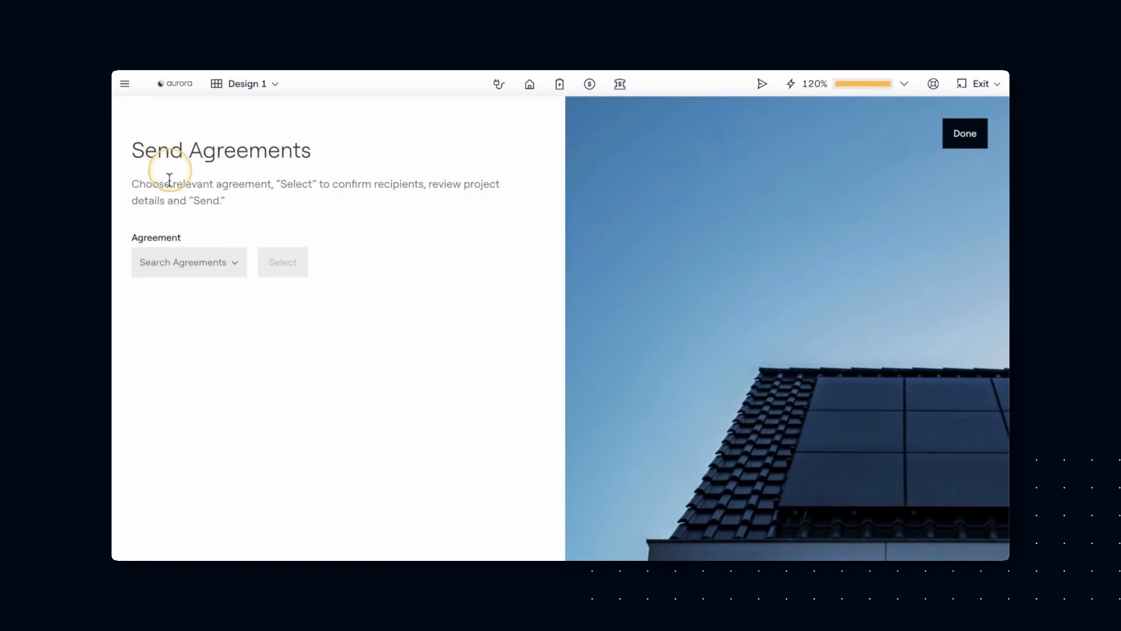
{"action": "left_click", "coordinate": [974, 140]}
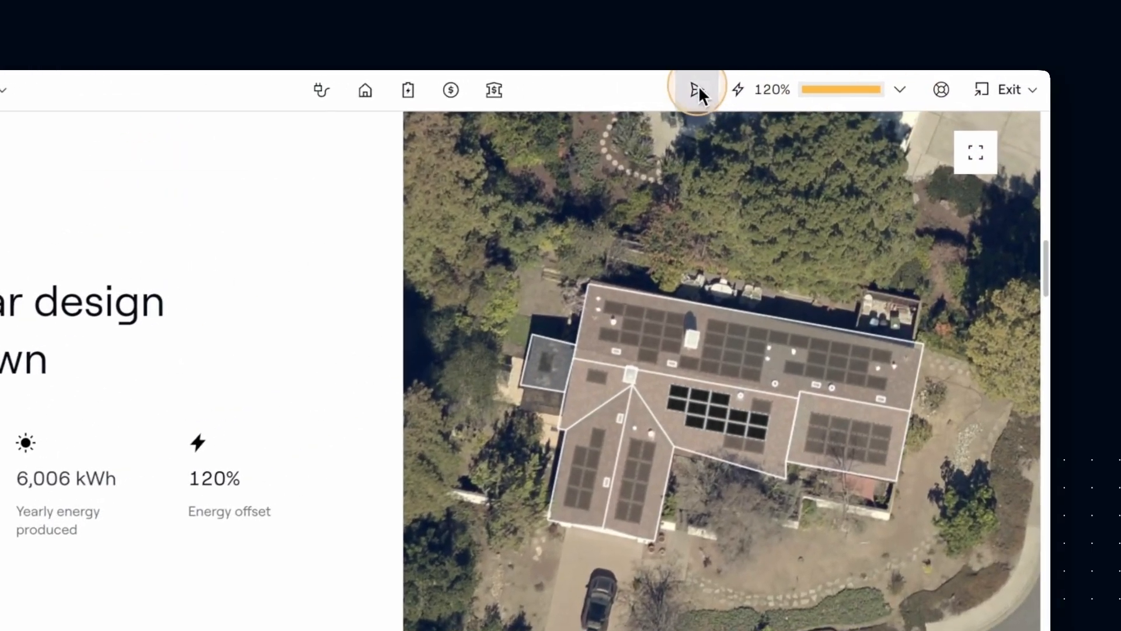
- Check the e-mail field for sending the web proposal, copy the web proposal link and close the sharing options
{"action": "left_click", "coordinate": [698, 85]}
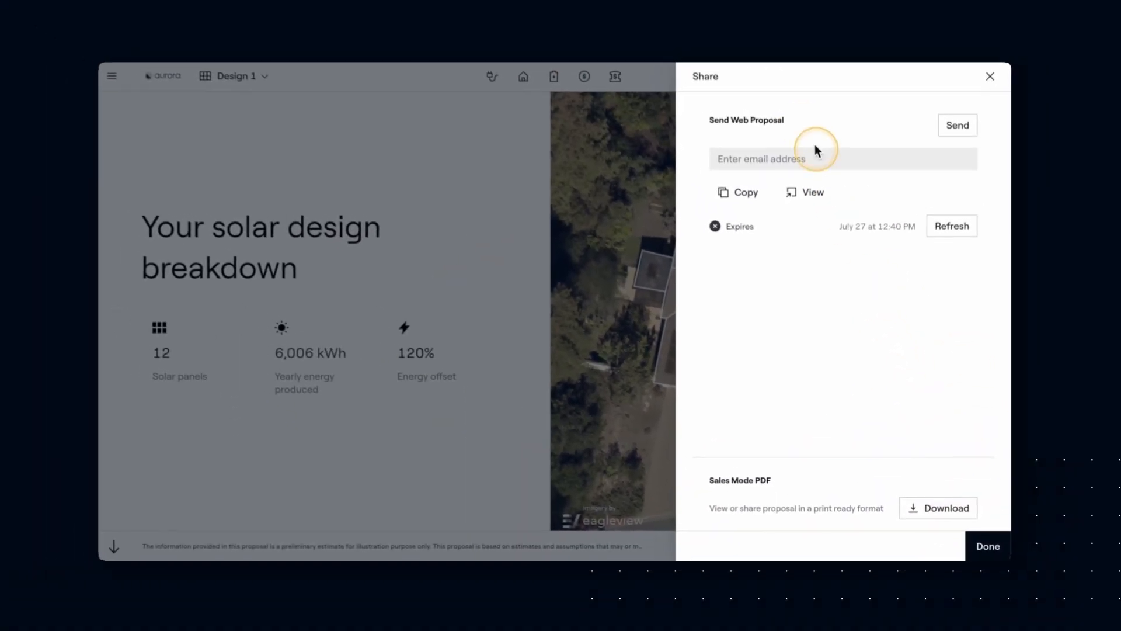
{"action": "left_click", "coordinate": [798, 163]}
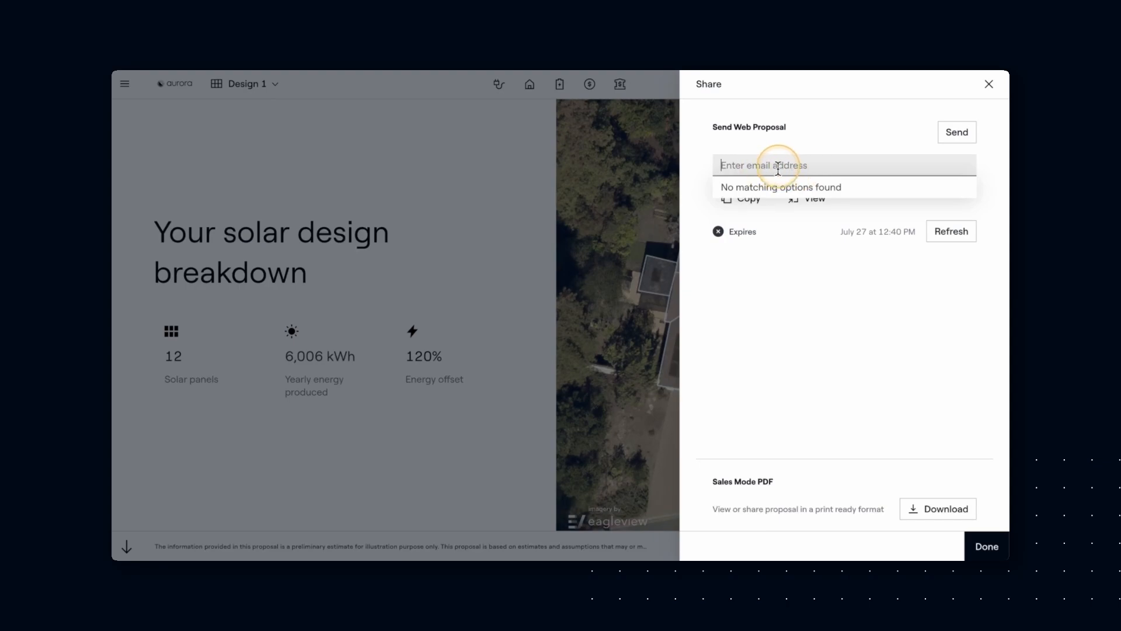
{"action": "left_click", "coordinate": [754, 204]}
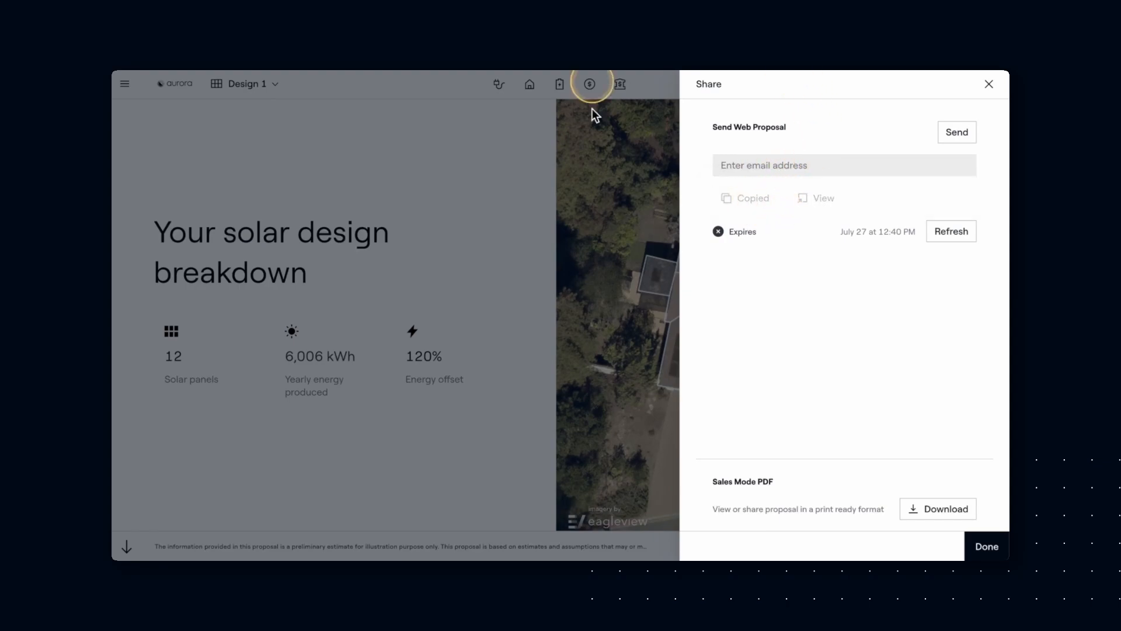
{"action": "left_click", "coordinate": [987, 546]}
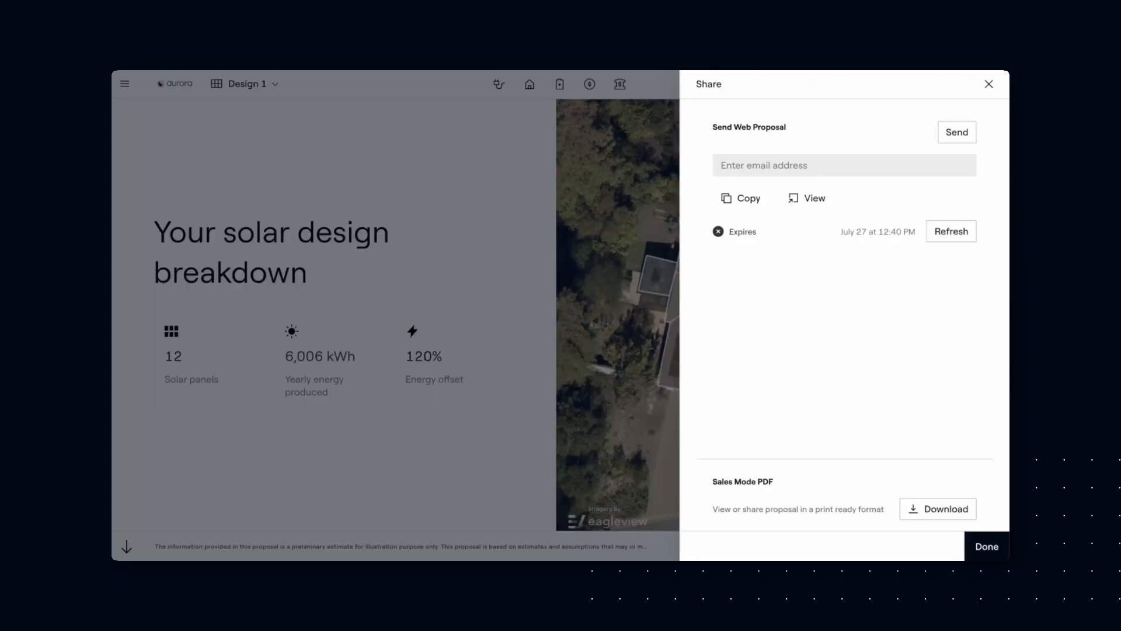
- View the customer's web proposal and review its energy usage, solar design breakdown and storage setup sections
{"action": "left_click", "coordinate": [792, 195]}
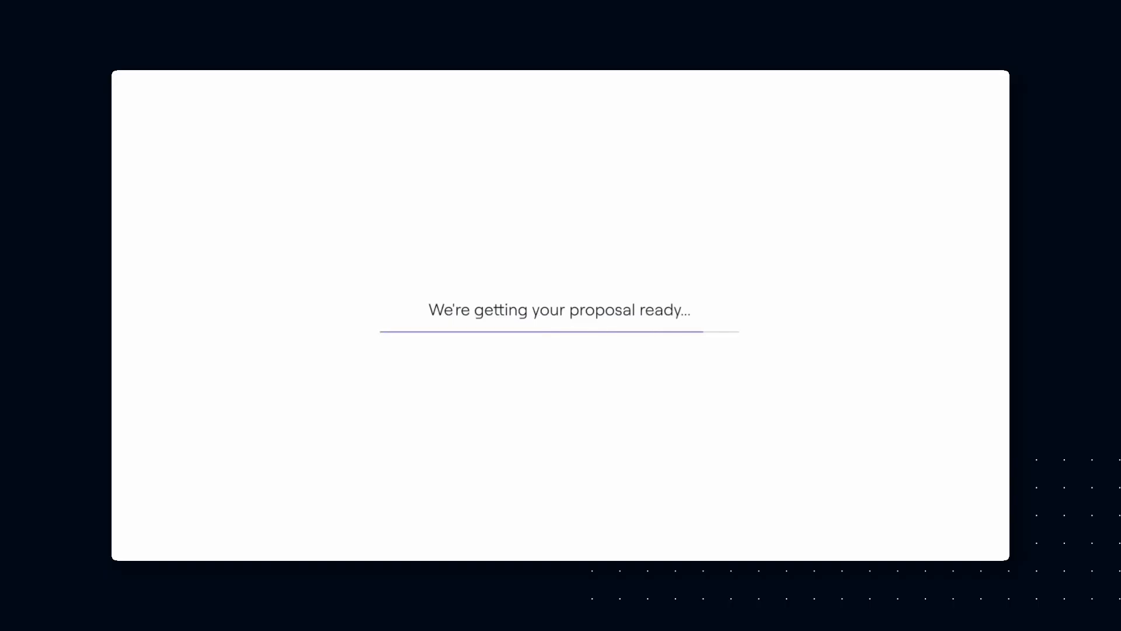
{"action": "scroll", "coordinate": [551, 196], "scroll_direction": "down", "scroll_amount": 3}
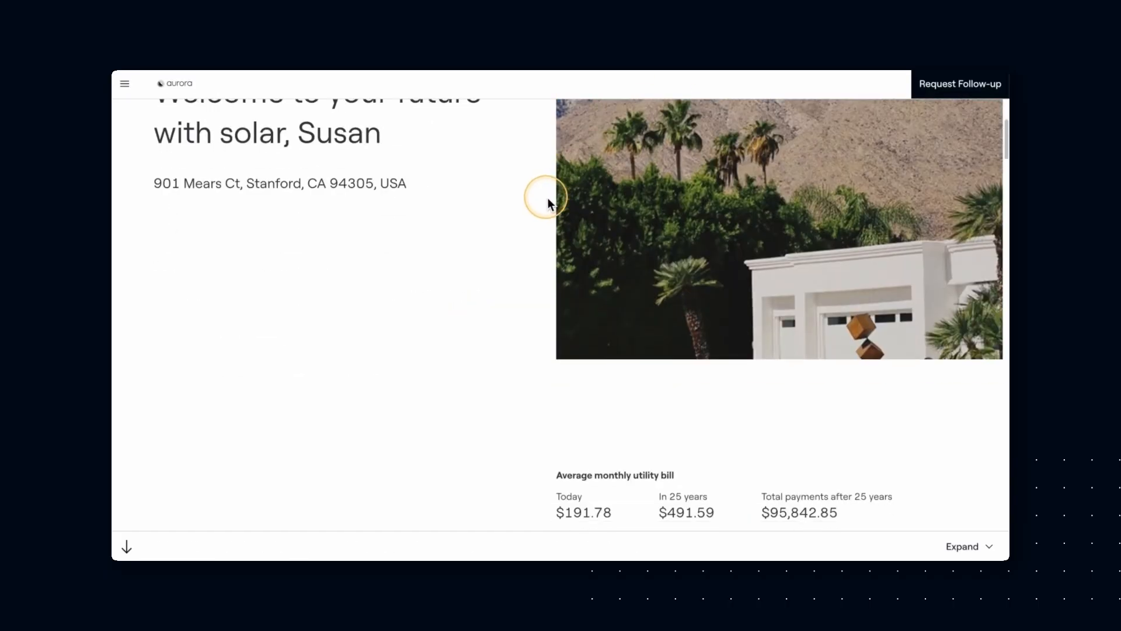
{"action": "scroll", "coordinate": [546, 201], "scroll_direction": "down", "scroll_amount": 3}
{"action": "scroll", "coordinate": [528, 248], "scroll_direction": "down", "scroll_amount": 2}
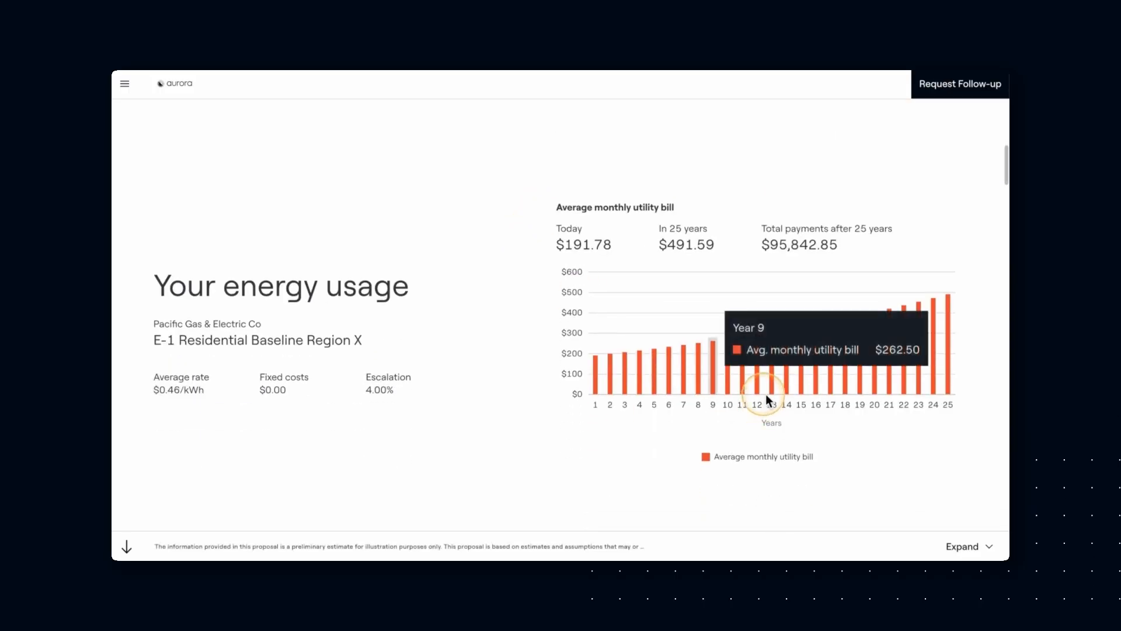
{"action": "mouse_move", "coordinate": [924, 377]}
{"action": "scroll", "coordinate": [530, 429], "scroll_direction": "down", "scroll_amount": 10}
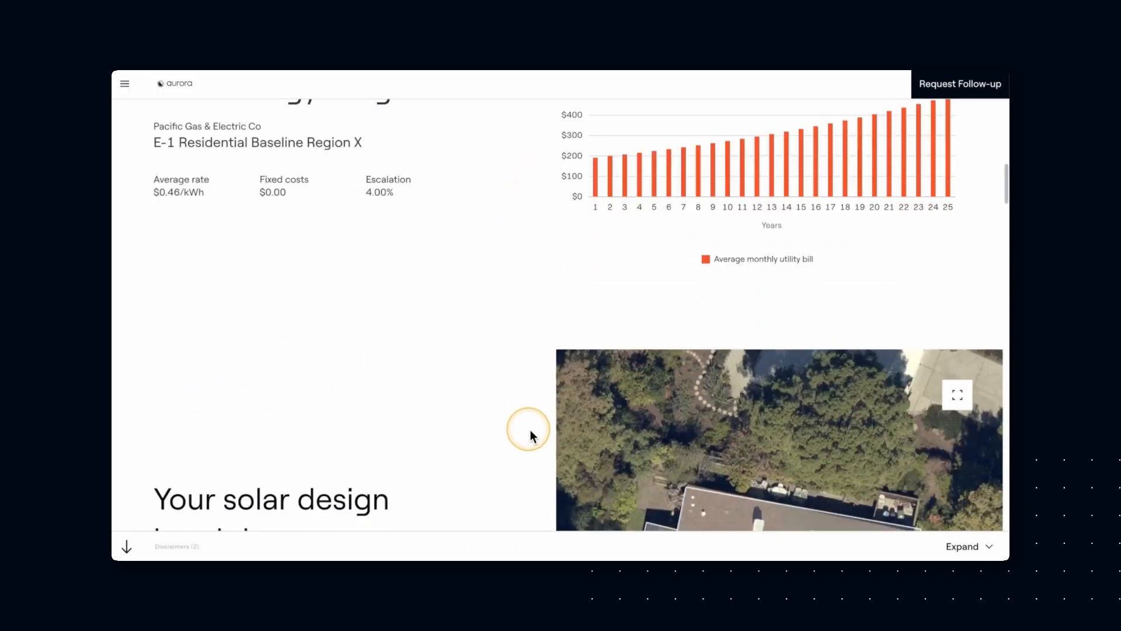
{"action": "scroll", "coordinate": [530, 430], "scroll_direction": "down", "scroll_amount": 1}
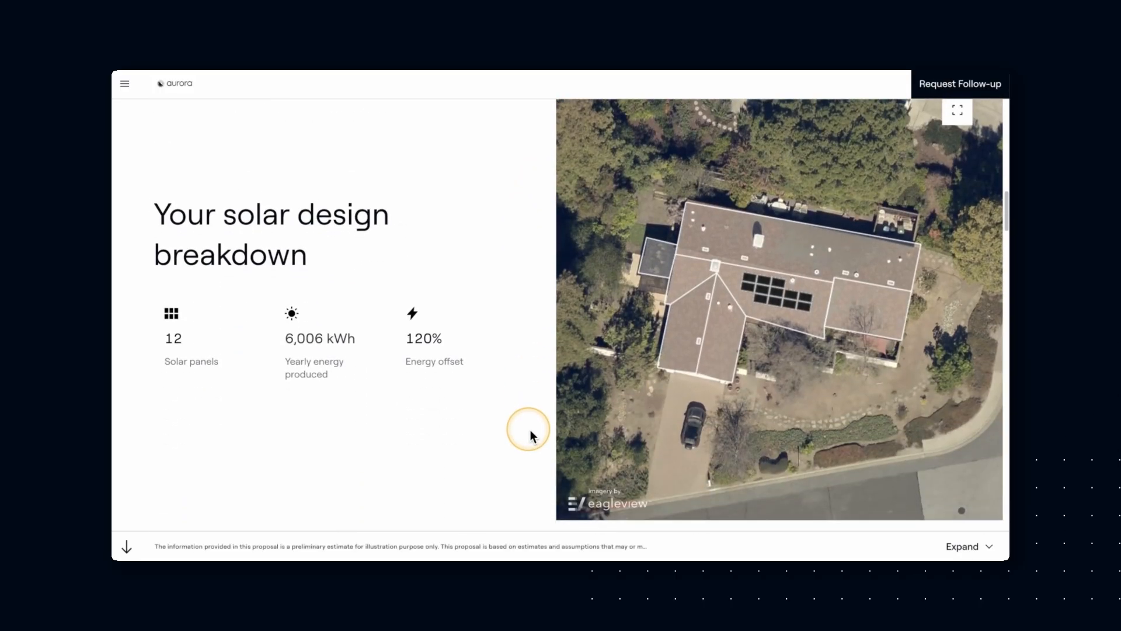
{"action": "scroll", "coordinate": [456, 439], "scroll_direction": "down", "scroll_amount": 5}
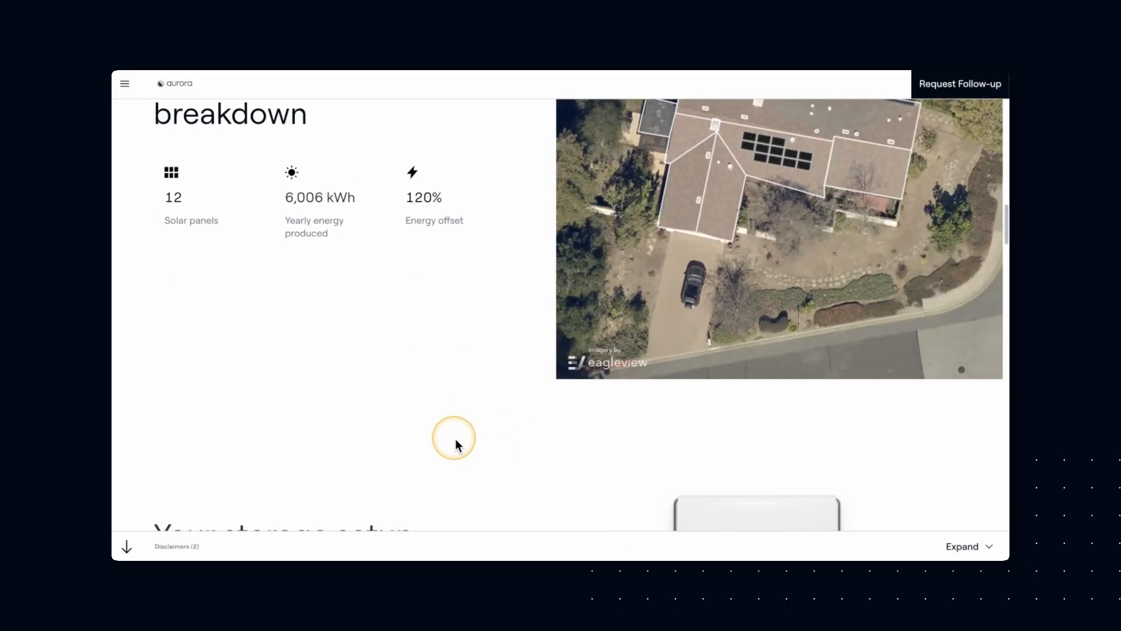
{"action": "scroll", "coordinate": [456, 439], "scroll_direction": "down", "scroll_amount": 7}
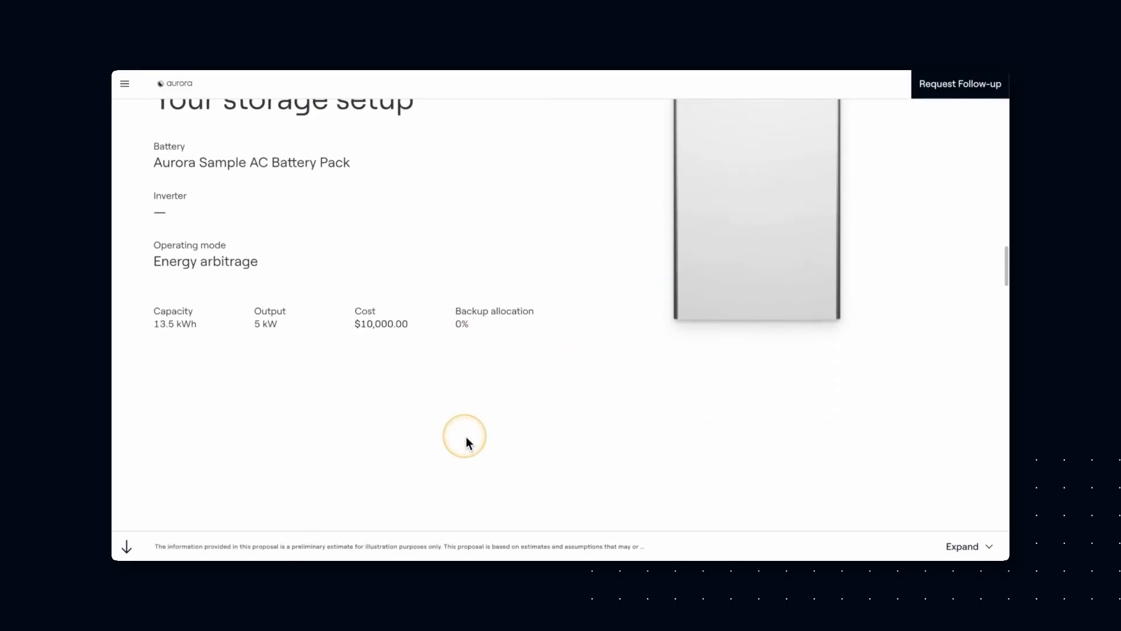
{"action": "scroll", "coordinate": [491, 433], "scroll_direction": "down", "scroll_amount": 4}
{"action": "mouse_move", "coordinate": [709, 362]}
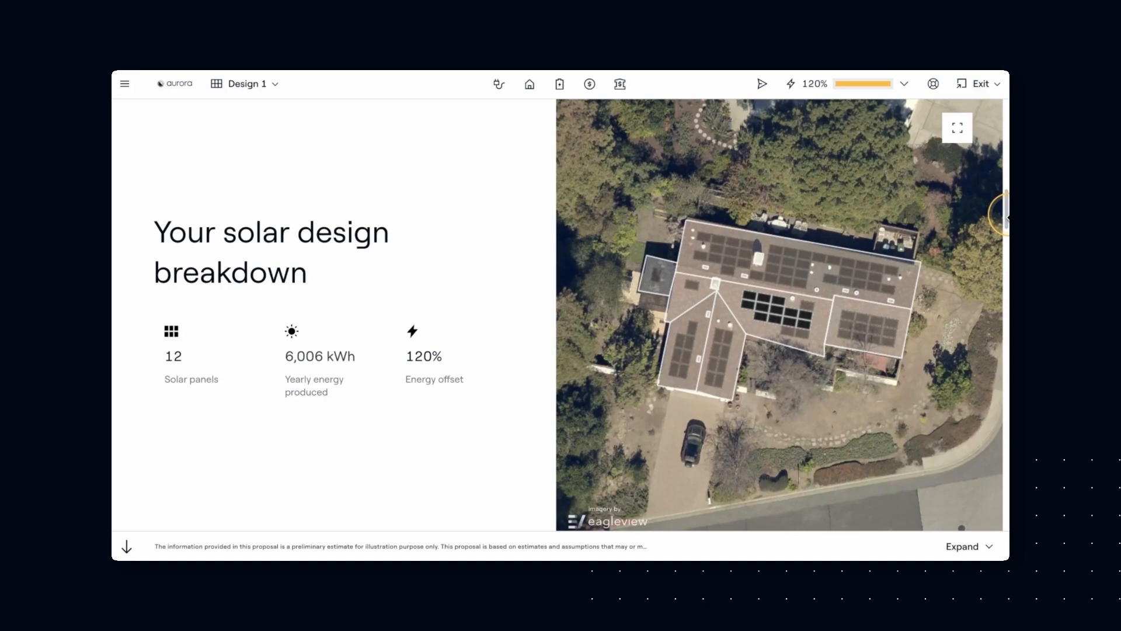
{"action": "left_click_drag", "start_coordinate": [1005, 216], "coordinate": [999, 533]}
- Create a Plan Set Service intake form for Design 1 and open its Site model section
{"action": "scroll", "coordinate": [1000, 543], "scroll_direction": "down", "scroll_amount": 1}
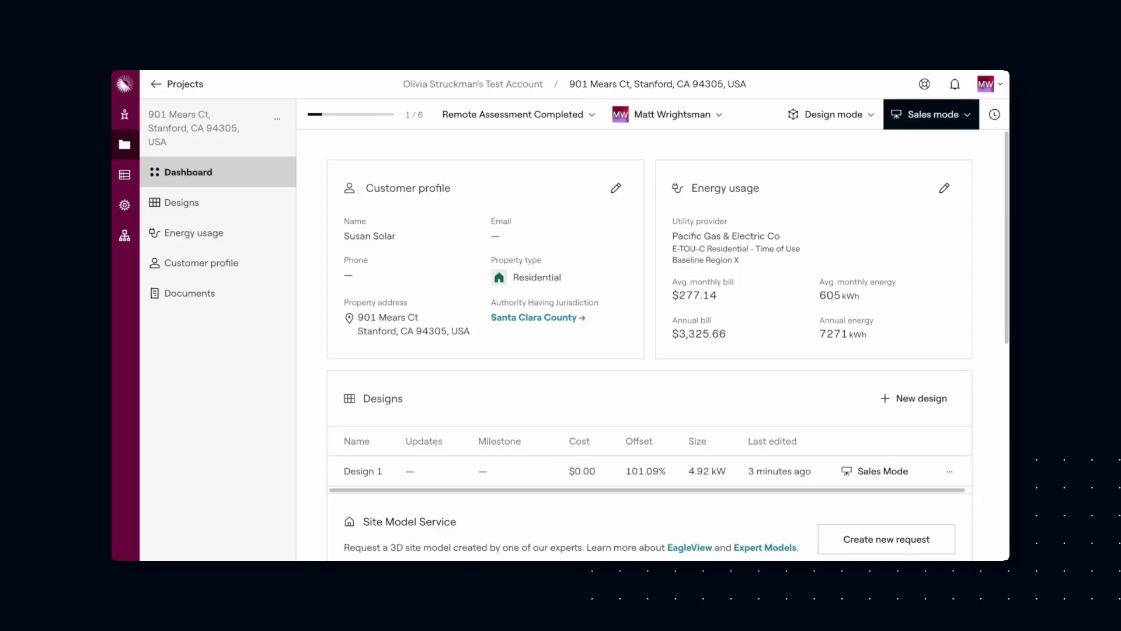
{"action": "scroll", "coordinate": [674, 212], "scroll_direction": "down", "scroll_amount": 5}
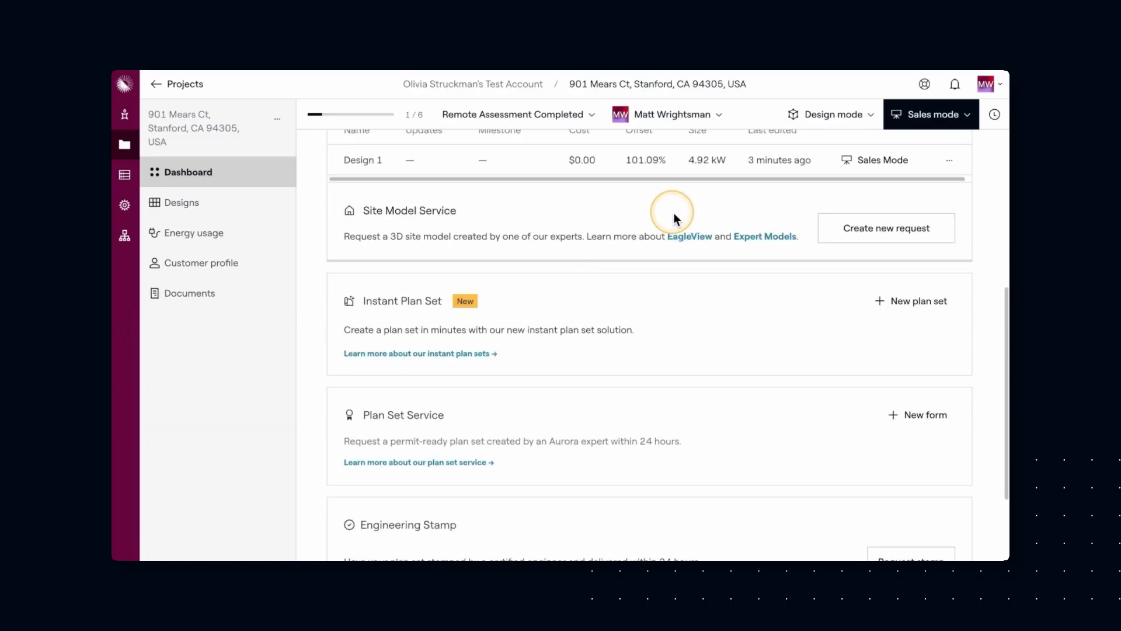
{"action": "scroll", "coordinate": [675, 217], "scroll_direction": "down", "scroll_amount": 2}
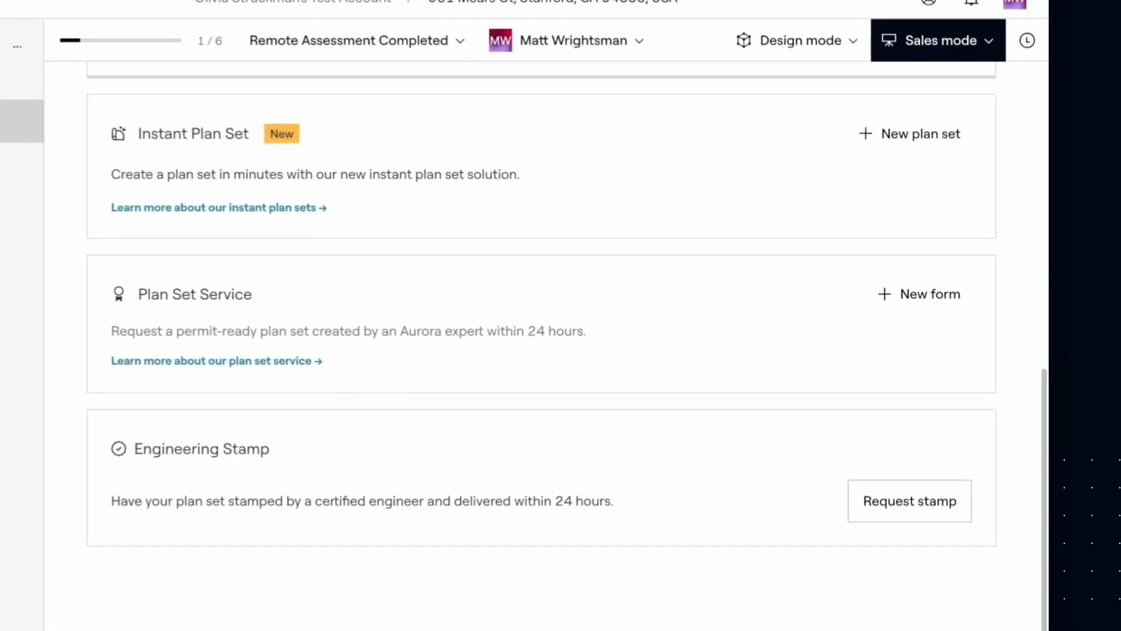
{"action": "left_click", "coordinate": [919, 296]}
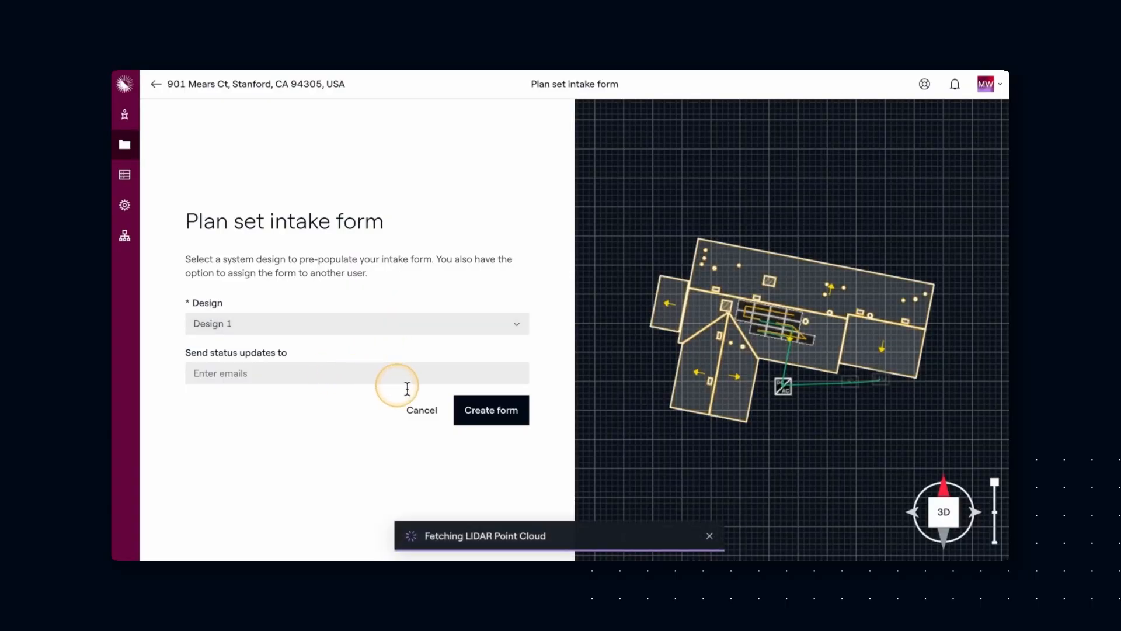
{"action": "left_click", "coordinate": [483, 415]}
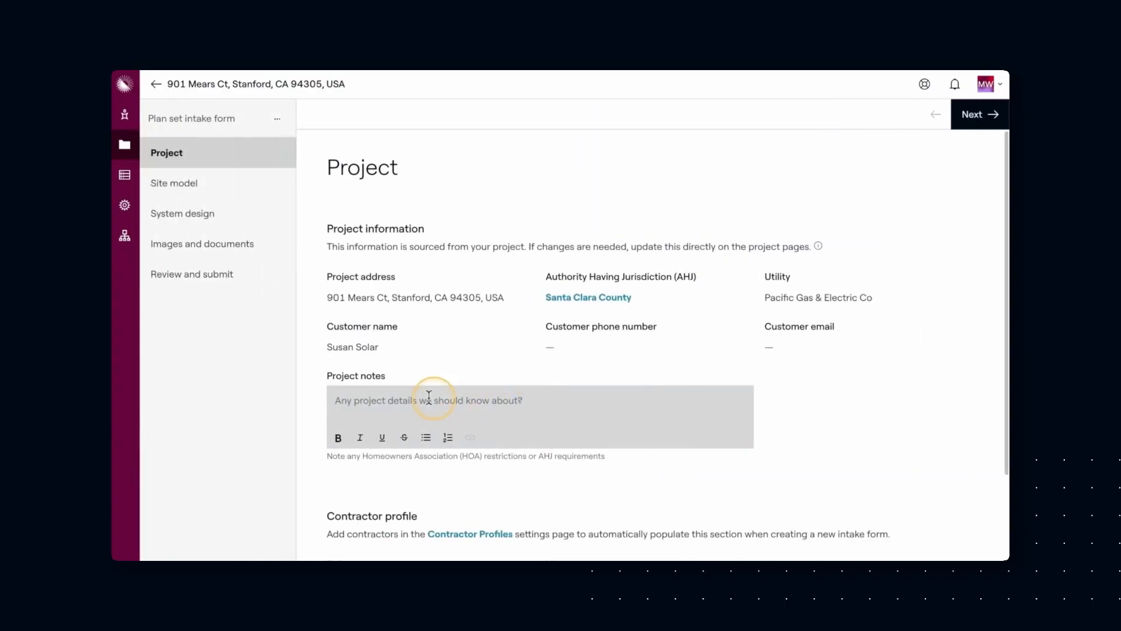
{"action": "left_click", "coordinate": [191, 191]}
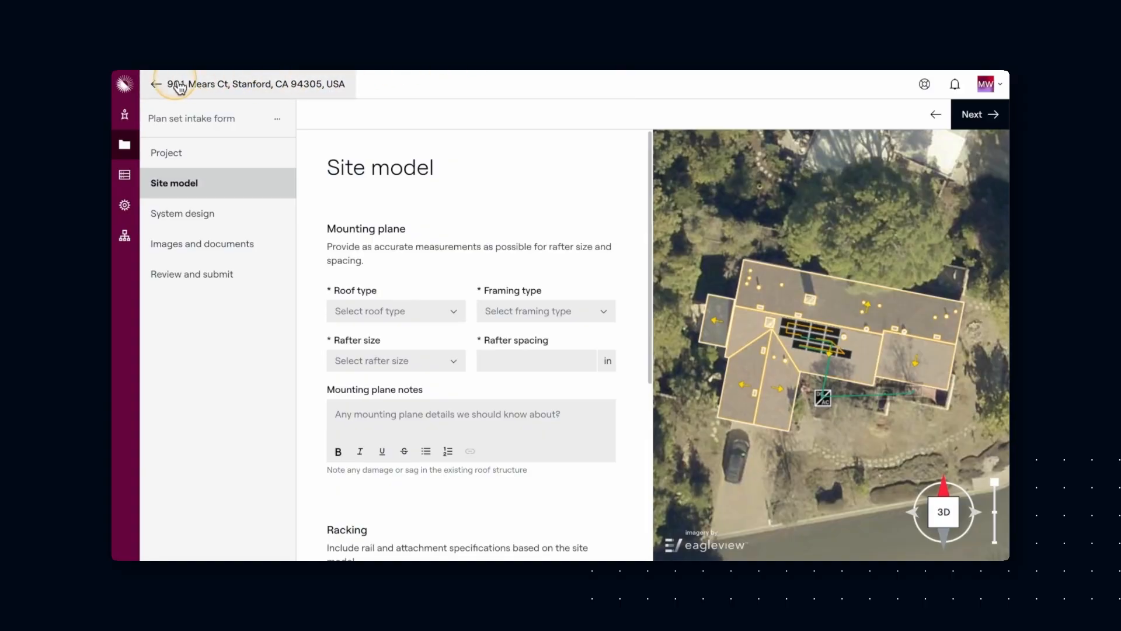
- Return to the project dashboard, open Design 1 and start an instant plan set for it
{"action": "left_click", "coordinate": [154, 85]}
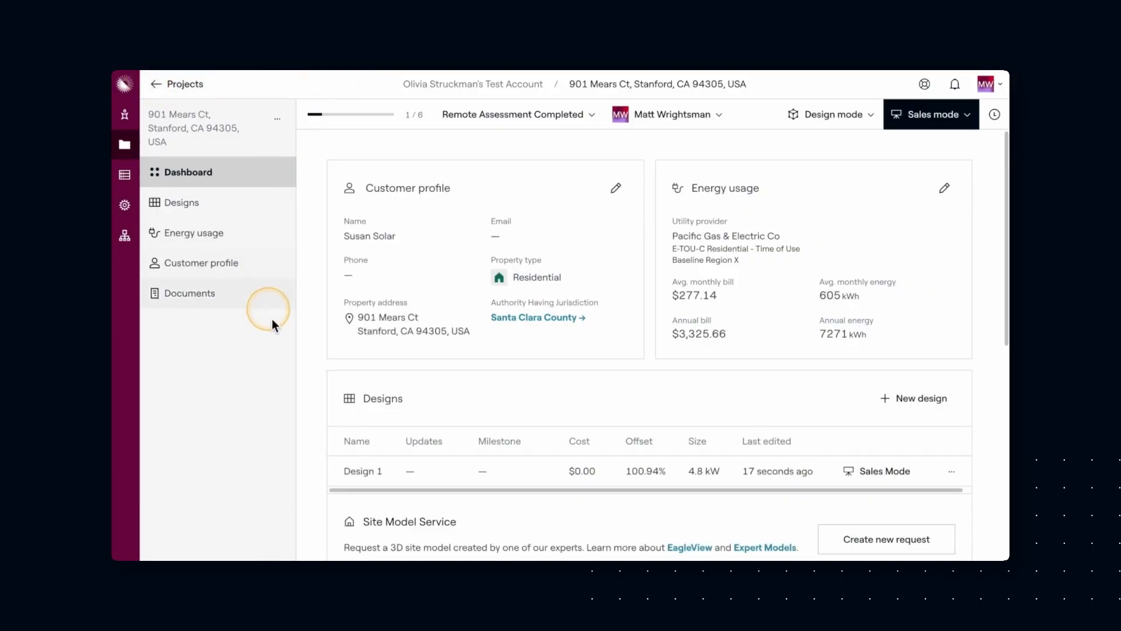
{"action": "left_click", "coordinate": [568, 471]}
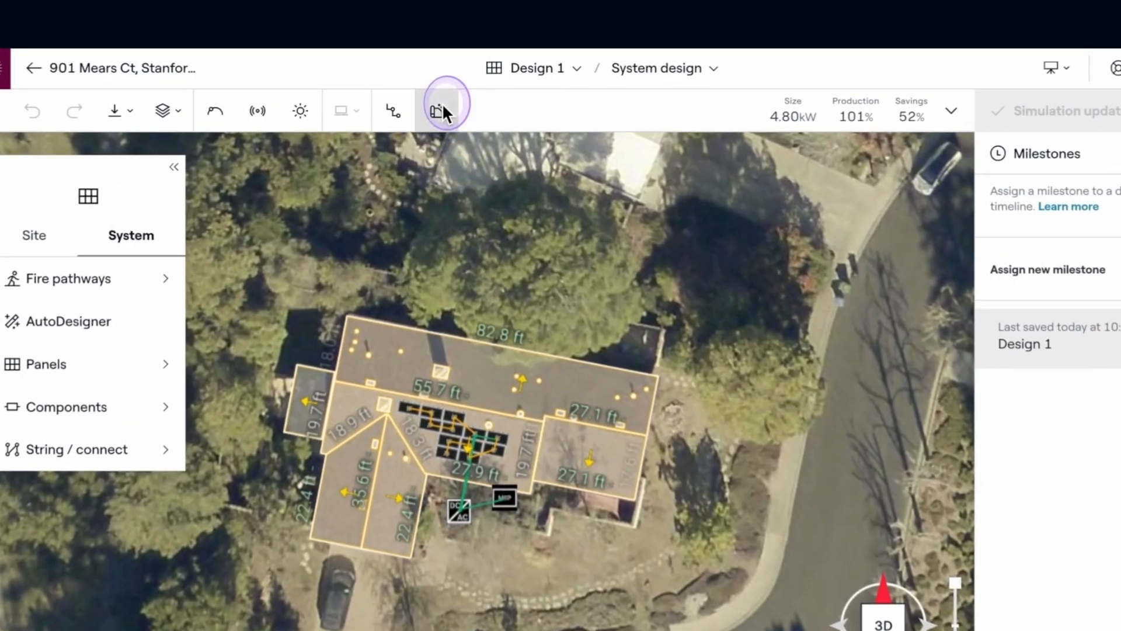
{"action": "left_click", "coordinate": [438, 113]}
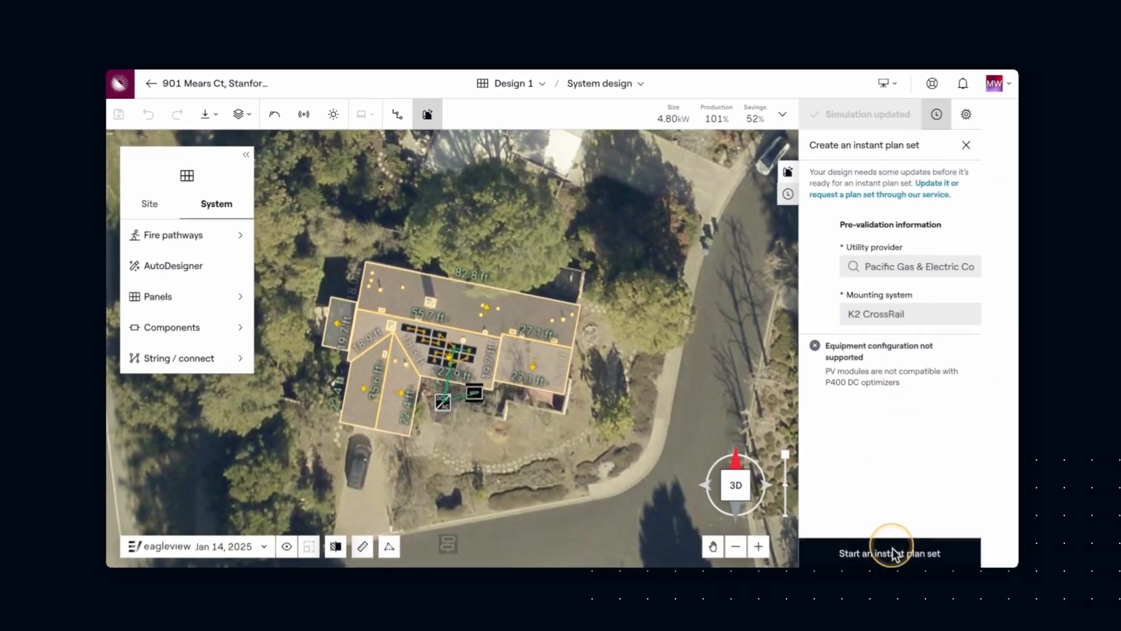
{"action": "left_click", "coordinate": [886, 545]}
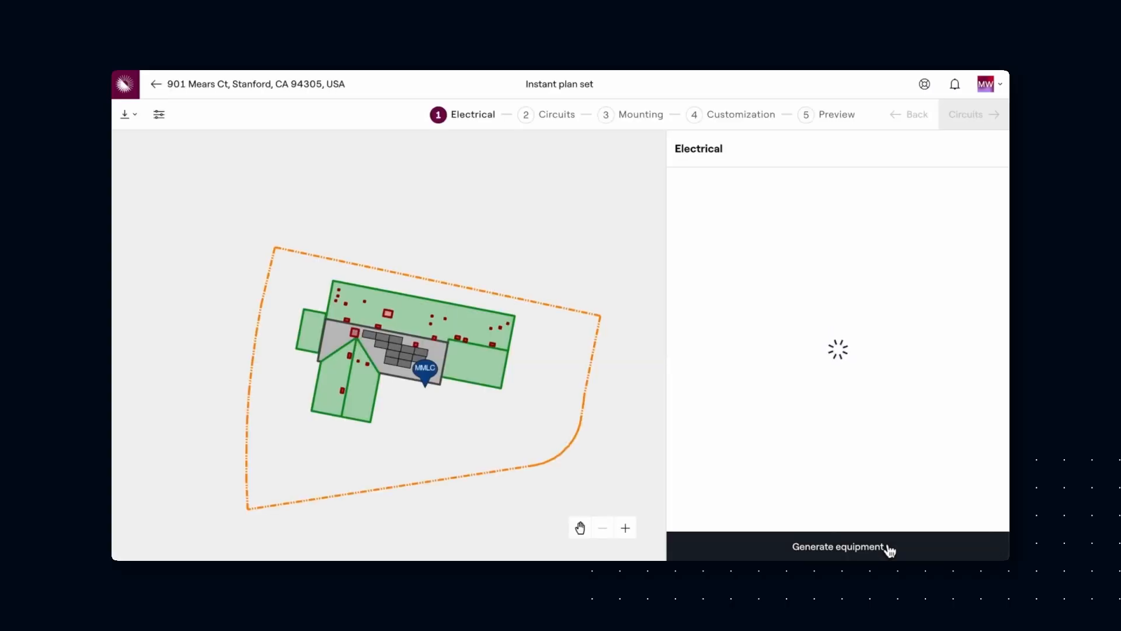
- Keep the array wiring strategy at Transition at Array, set the standalone AC disconnect to Eaton DG221UGB and generate the equipment
{"action": "left_click", "coordinate": [831, 517]}
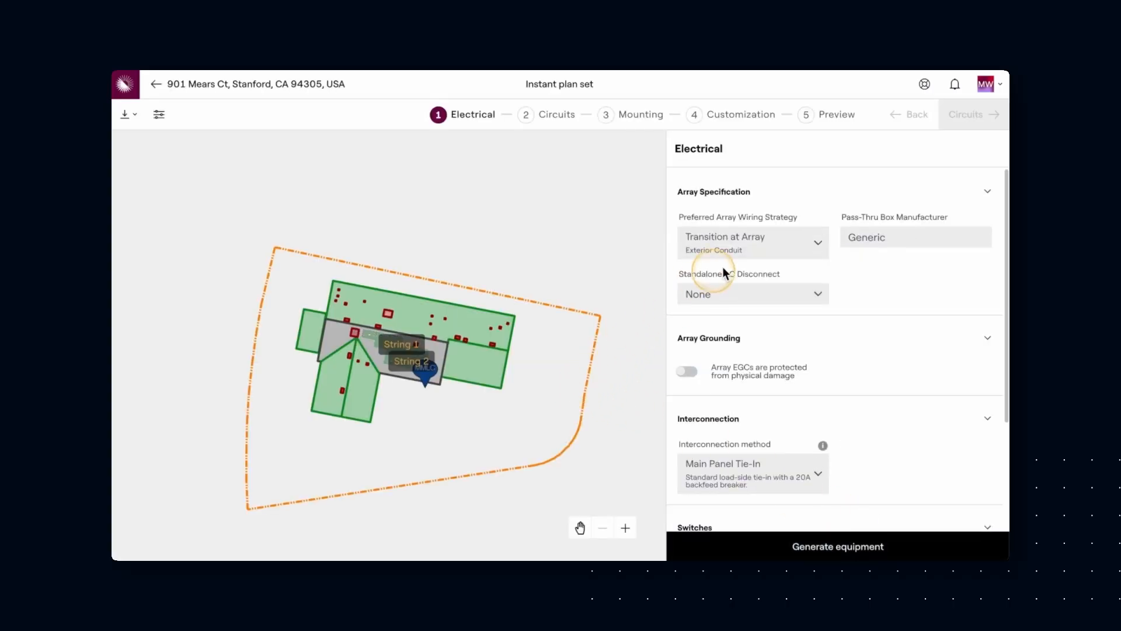
{"action": "left_click", "coordinate": [744, 248]}
{"action": "left_click", "coordinate": [770, 262]}
{"action": "left_click", "coordinate": [774, 299]}
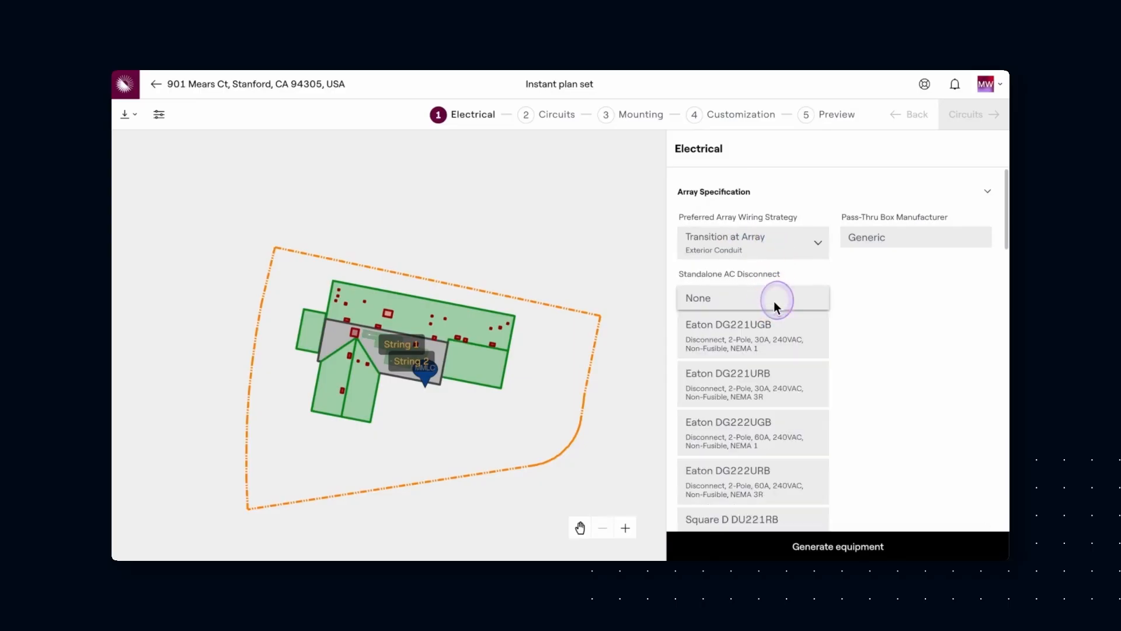
{"action": "left_click", "coordinate": [767, 328]}
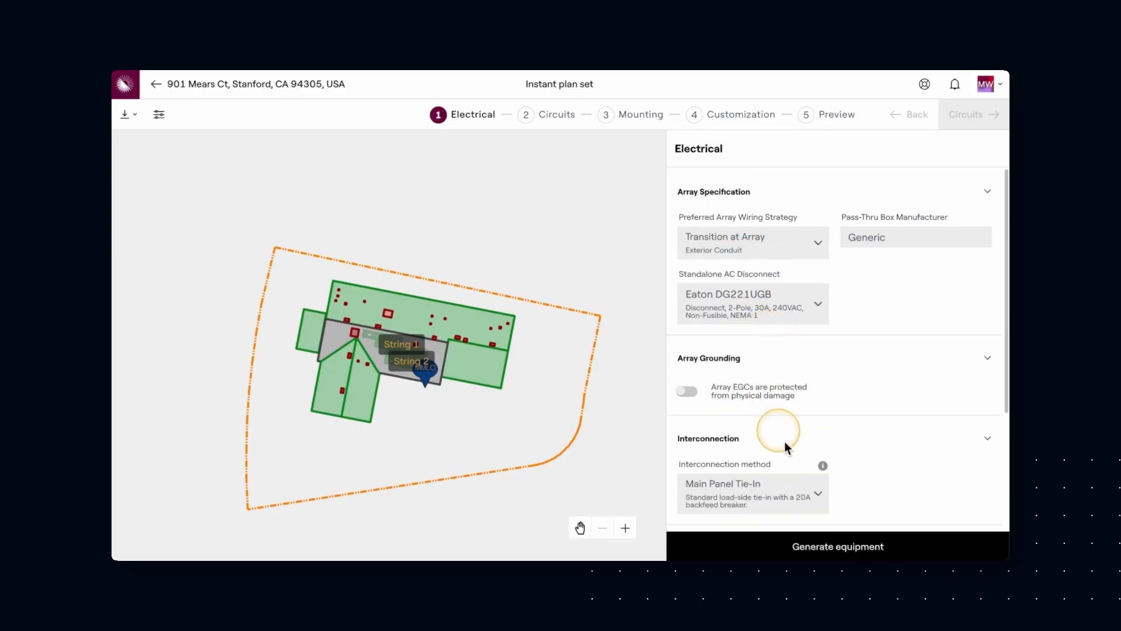
{"action": "left_click", "coordinate": [815, 549]}
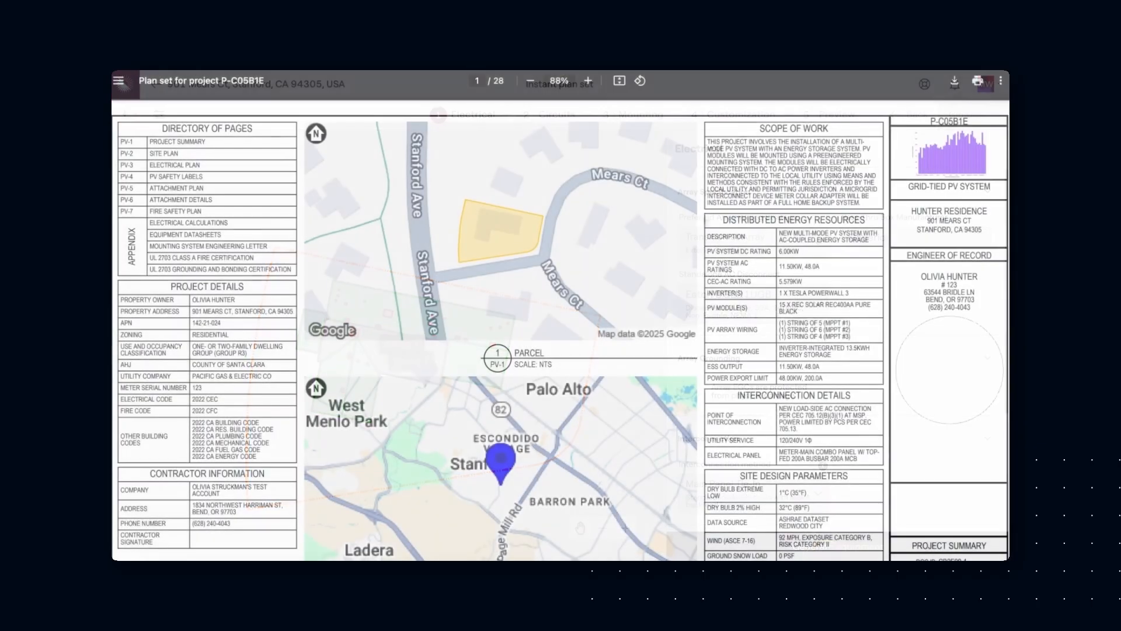
- Review the plan set PDF's project summary, site plan, electrical plan and PV safety label sheets
{"action": "scroll", "coordinate": [640, 131], "scroll_direction": "down", "scroll_amount": 3}
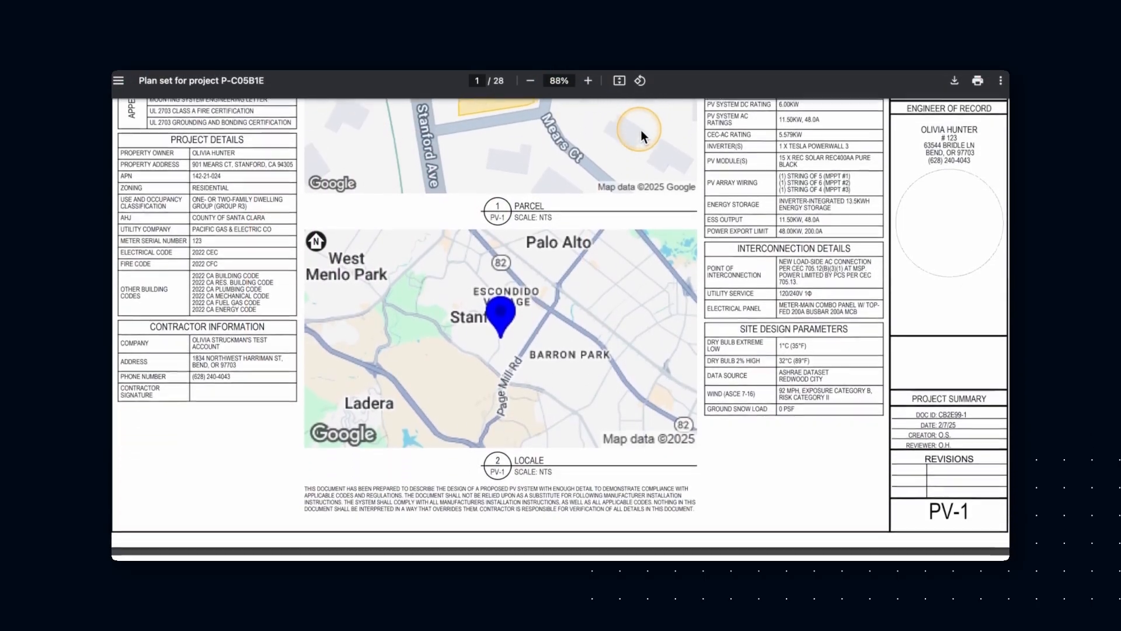
{"action": "scroll", "coordinate": [642, 134], "scroll_direction": "down", "scroll_amount": 10}
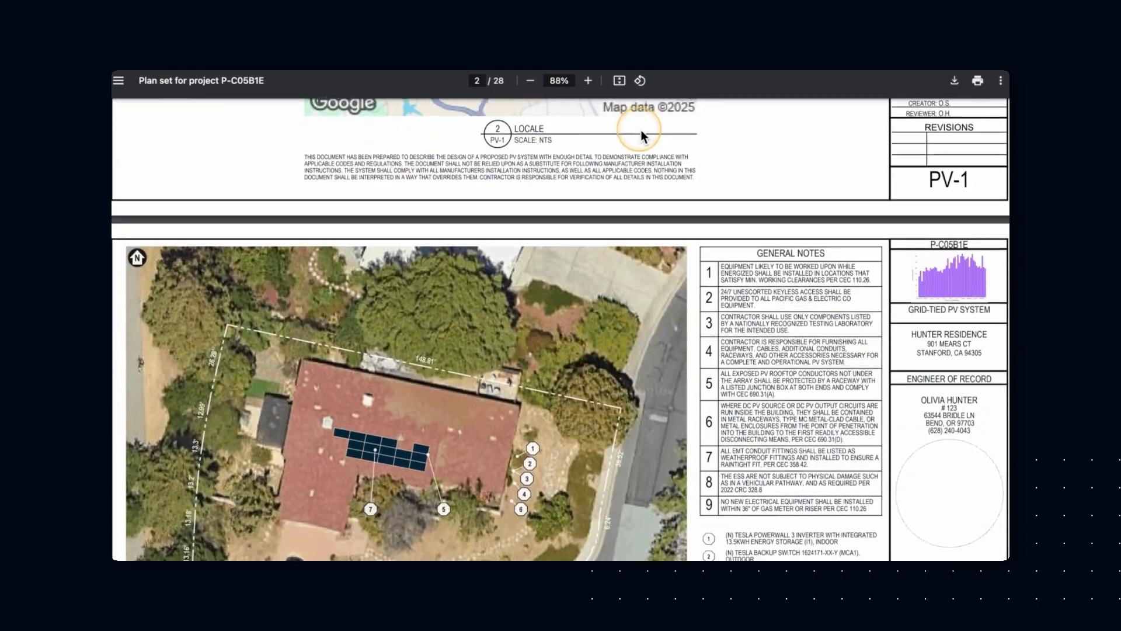
{"action": "scroll", "coordinate": [640, 129], "scroll_direction": "down", "scroll_amount": 8}
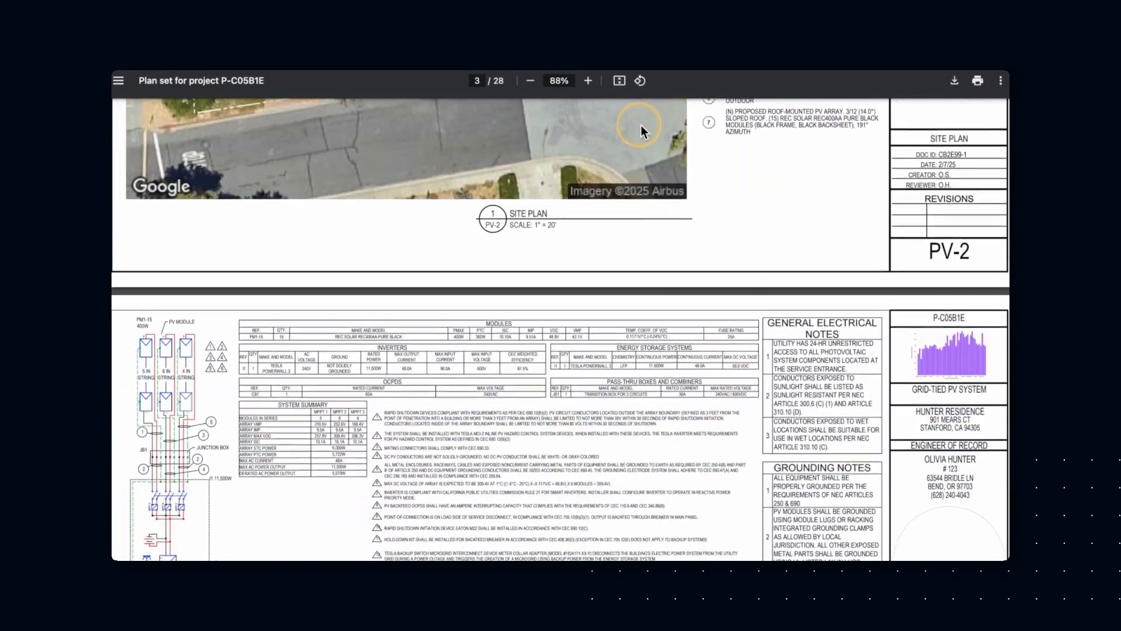
{"action": "left_click", "coordinate": [640, 125]}
{"action": "scroll", "coordinate": [640, 125], "scroll_direction": "down", "scroll_amount": 8}
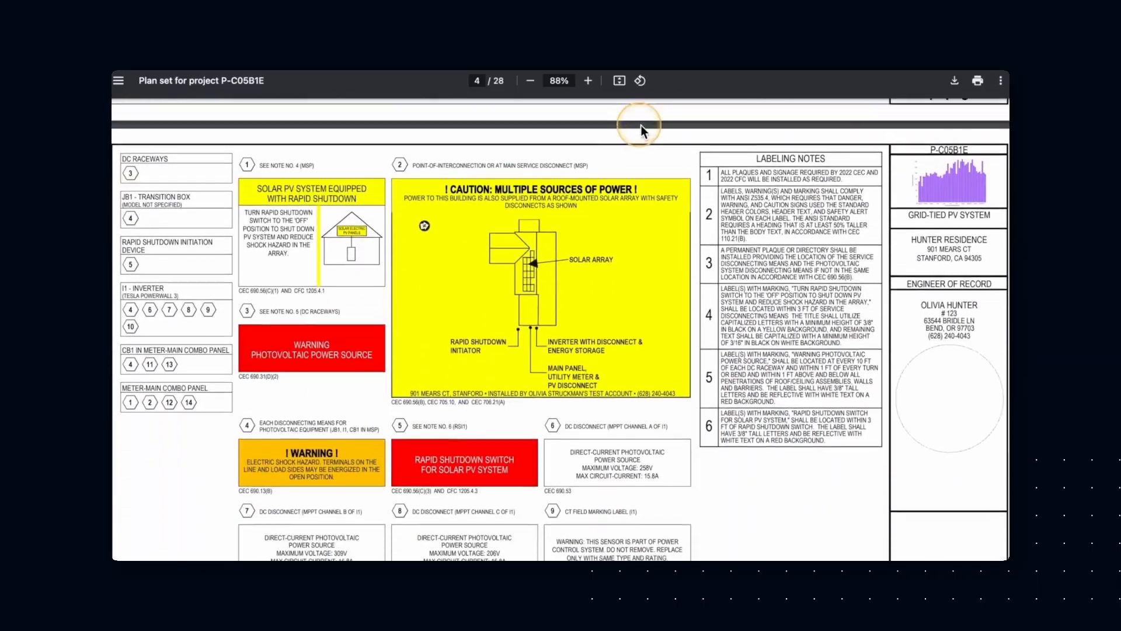